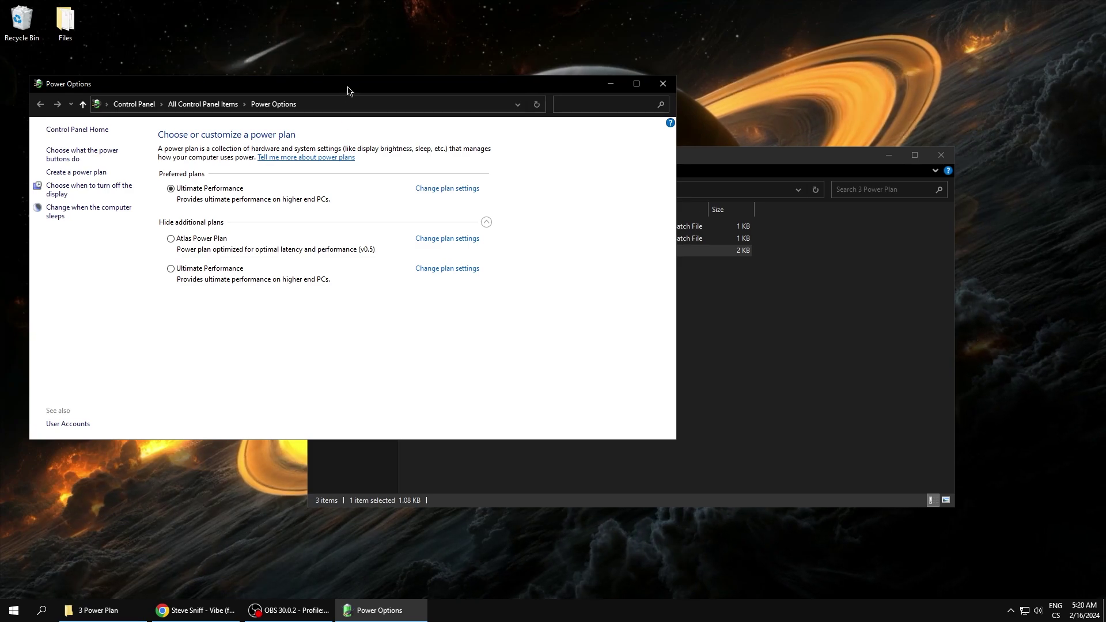
Close the Power Options window and open the 4 Clean folder inside Ping & FPS Boost
left_click_drag(347, 90, 607, 166)
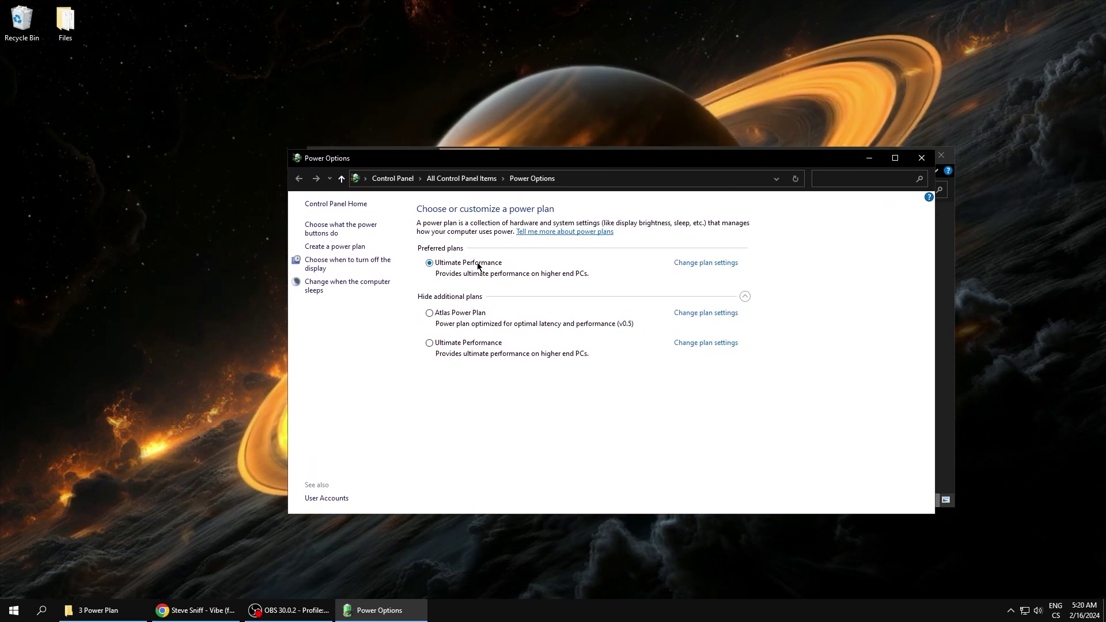
left_click(930, 164)
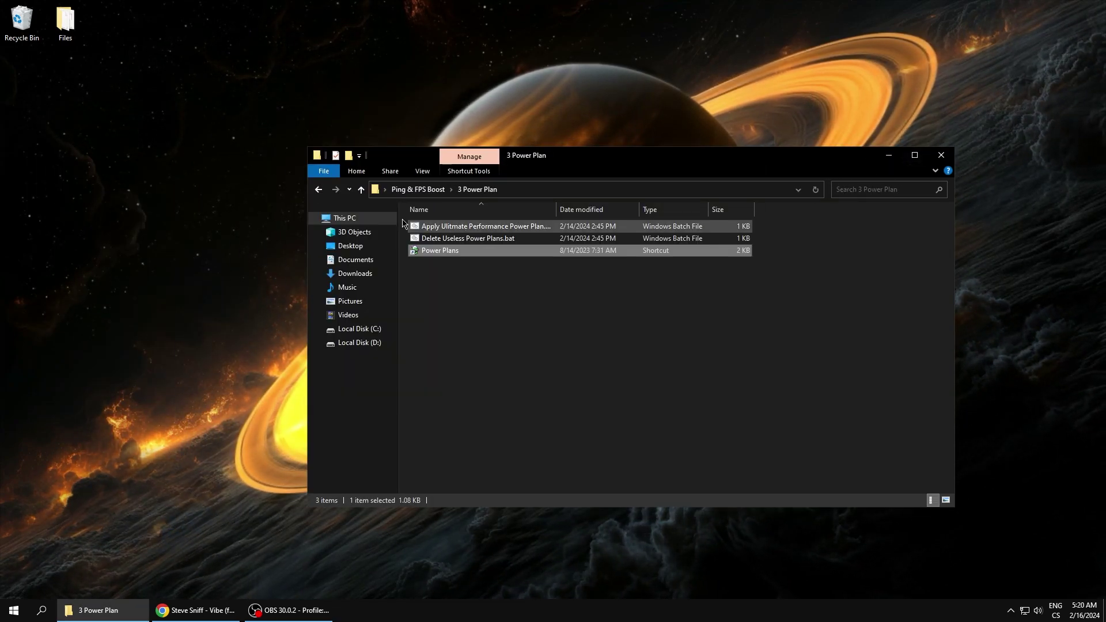
left_click(319, 190)
double_click(444, 263)
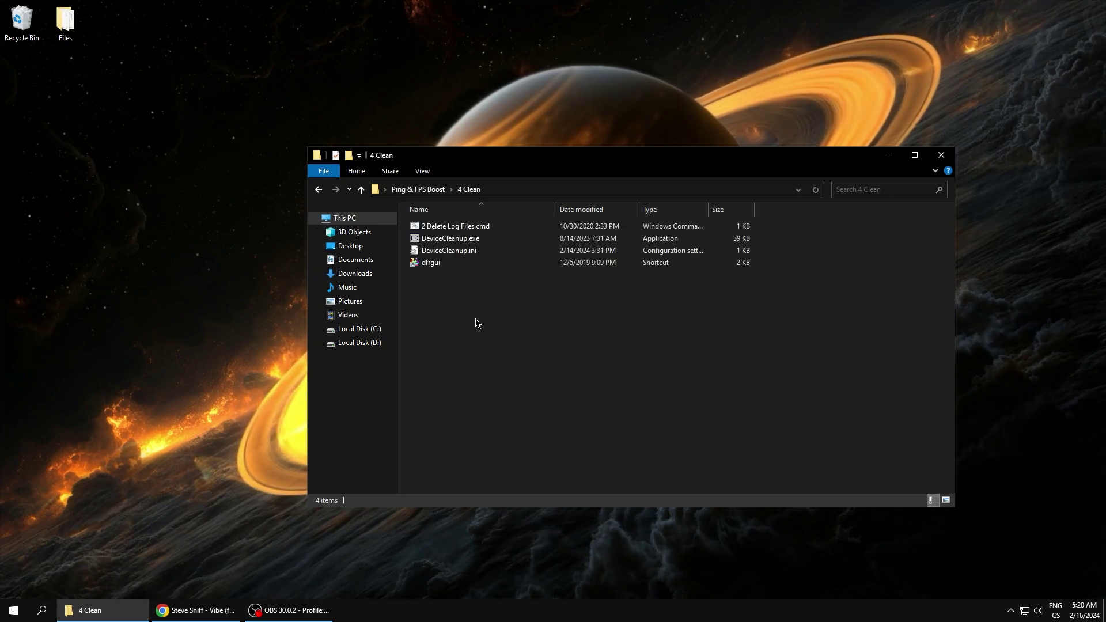
Run 2 Delete Log Files.cmd and dismiss its console once the log deletion finishes
left_click(462, 230)
double_click(463, 228)
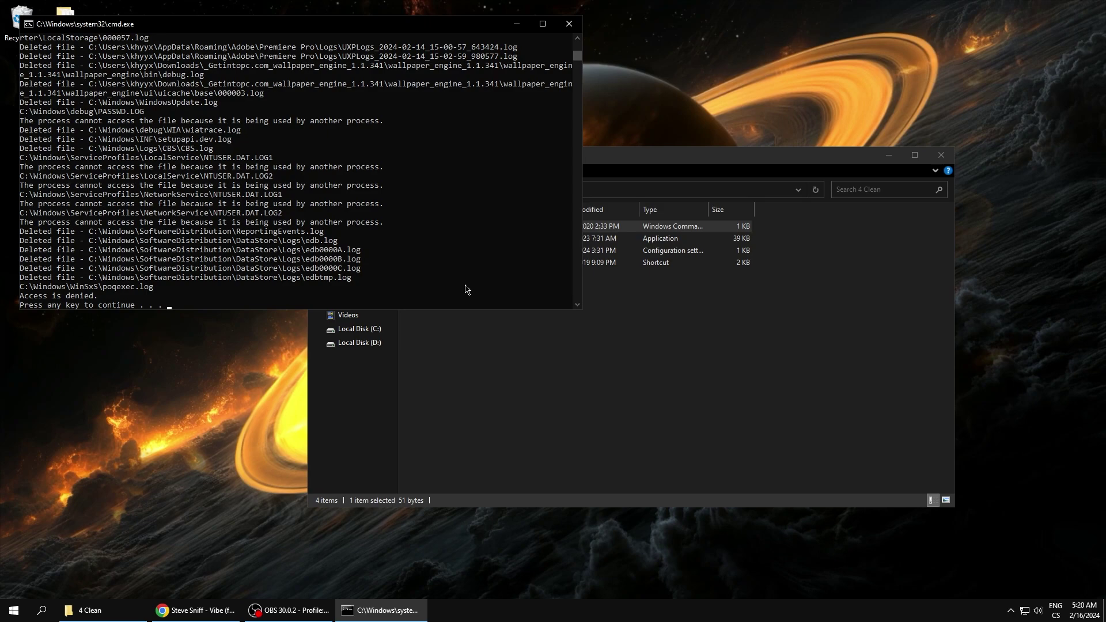
key("Return")
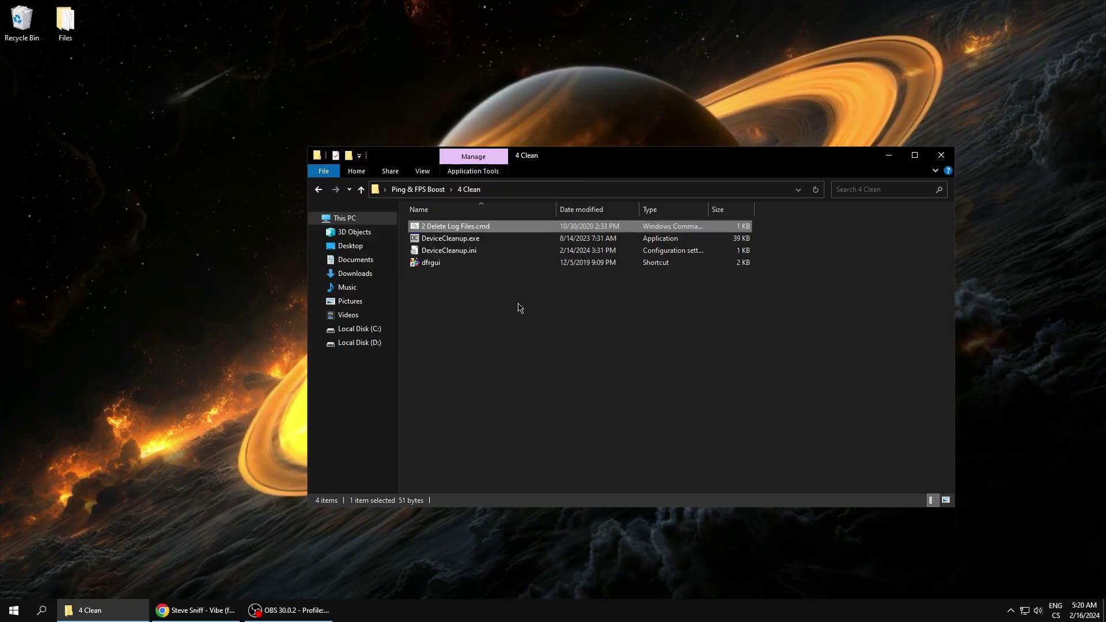
Remove all non-present devices with DeviceCleanup.exe, then close the tool
double_click(451, 238)
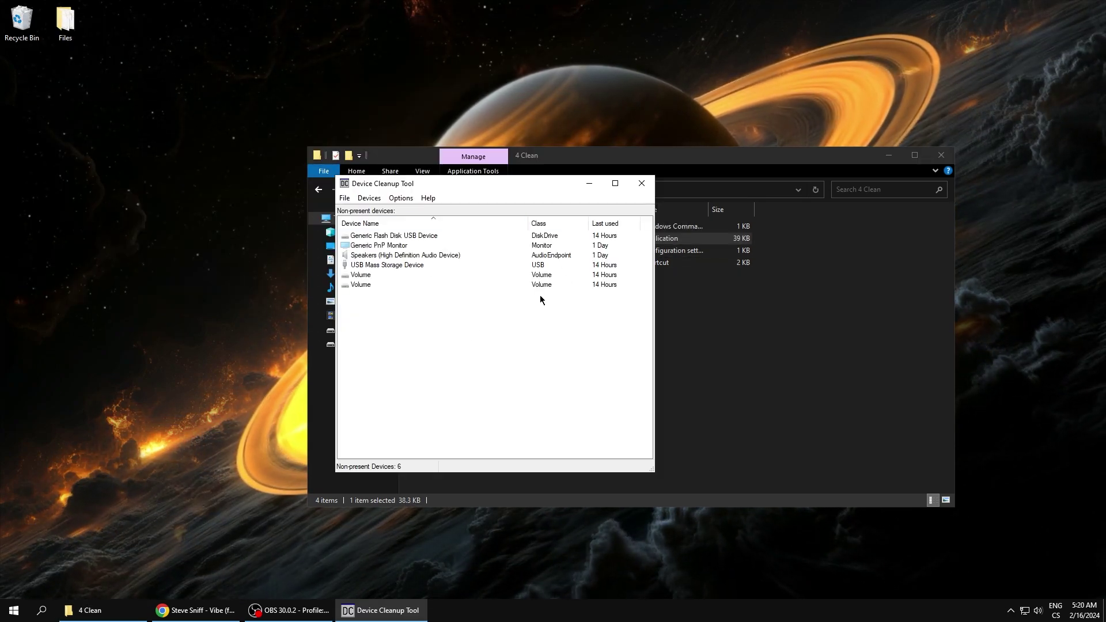
left_click(344, 198)
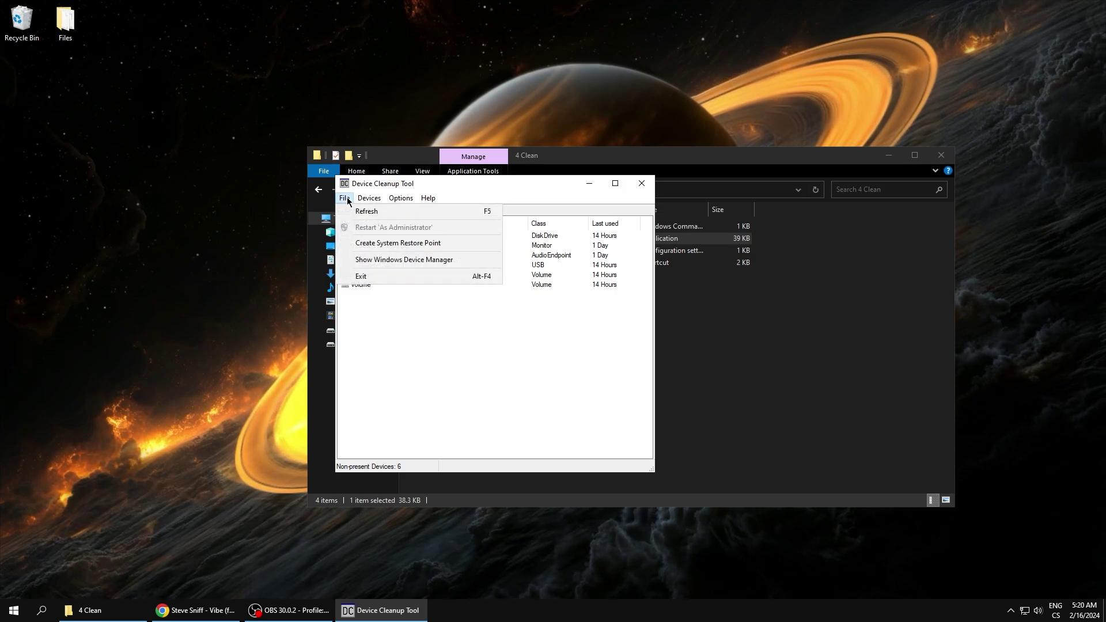
left_click(369, 198)
left_click(369, 198)
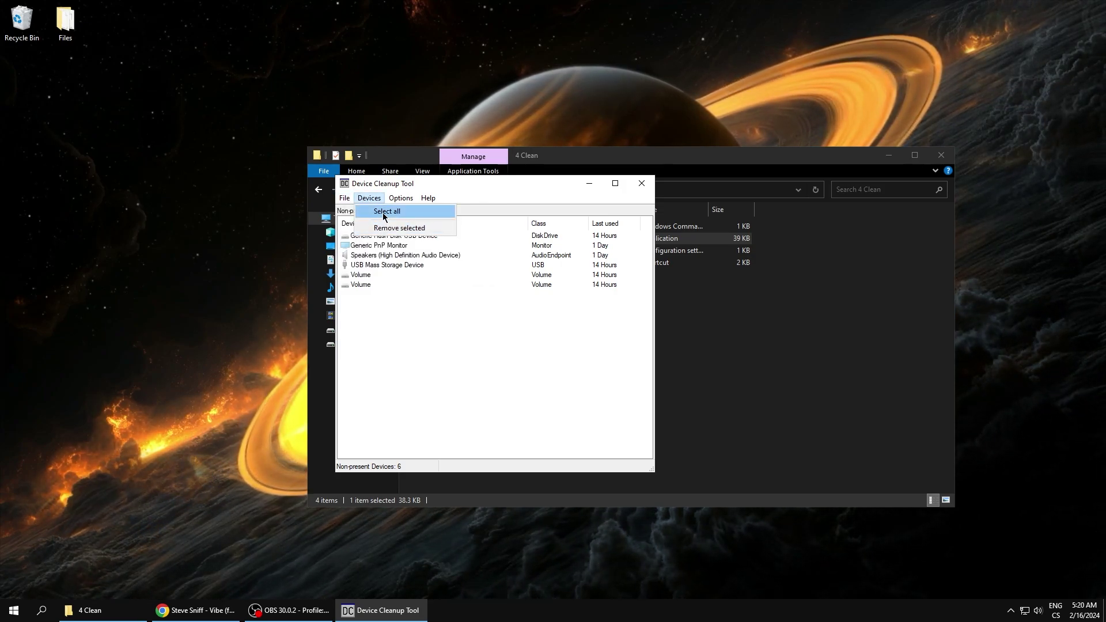
left_click(376, 212)
left_click(368, 198)
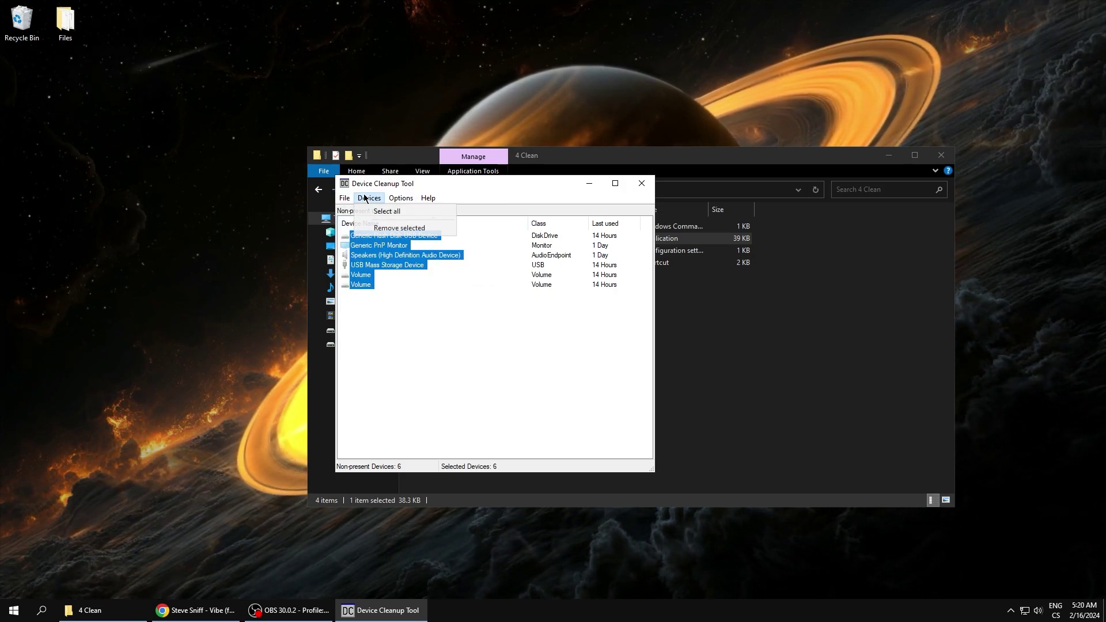
left_click(400, 229)
left_click(642, 183)
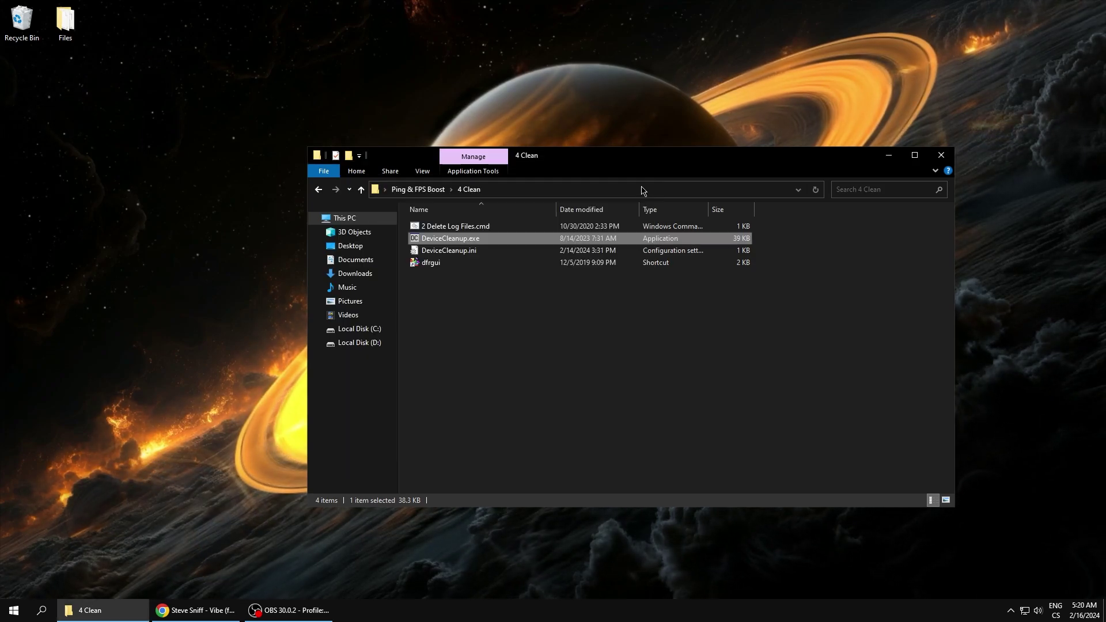
Optimize the C: and D: drives using the dfrgui shortcut, then close Optimize Drives
double_click(438, 262)
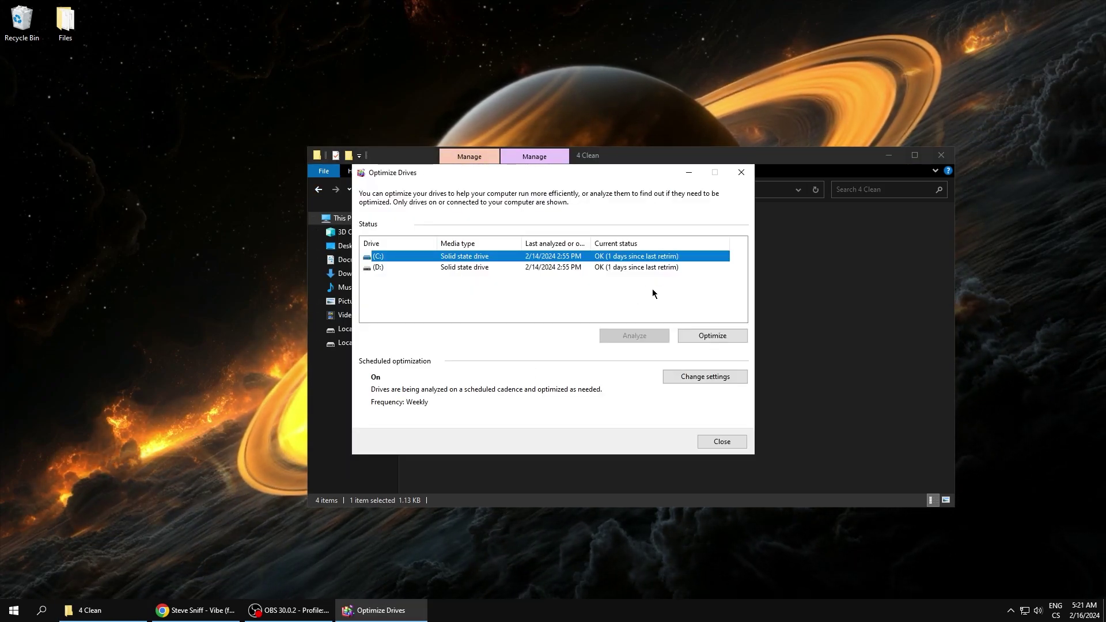
left_click(712, 335)
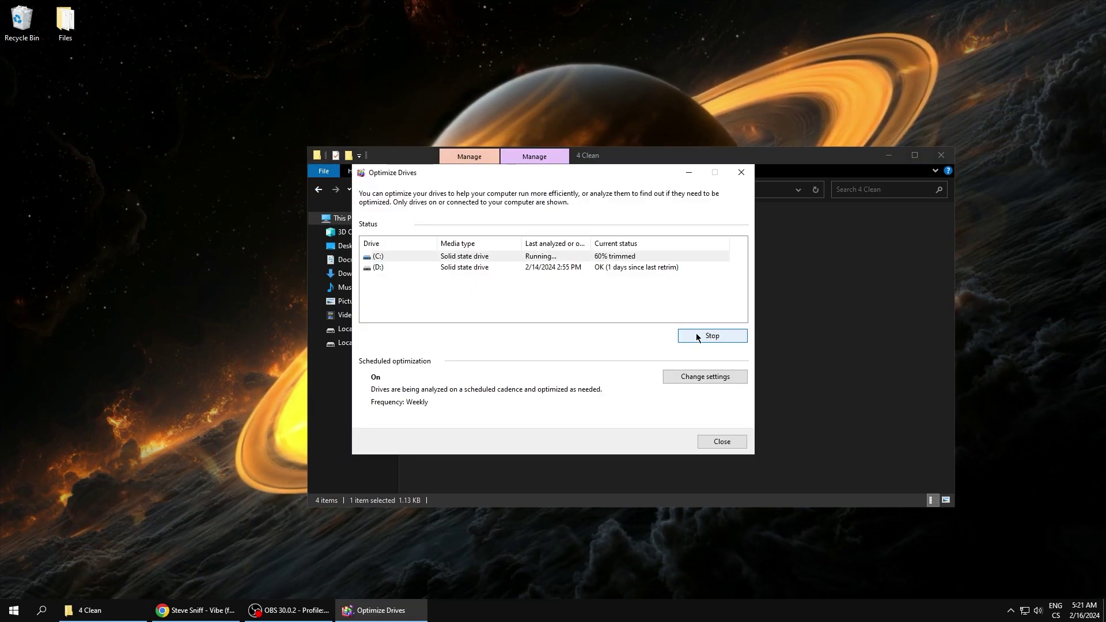
left_click(631, 268)
left_click(710, 335)
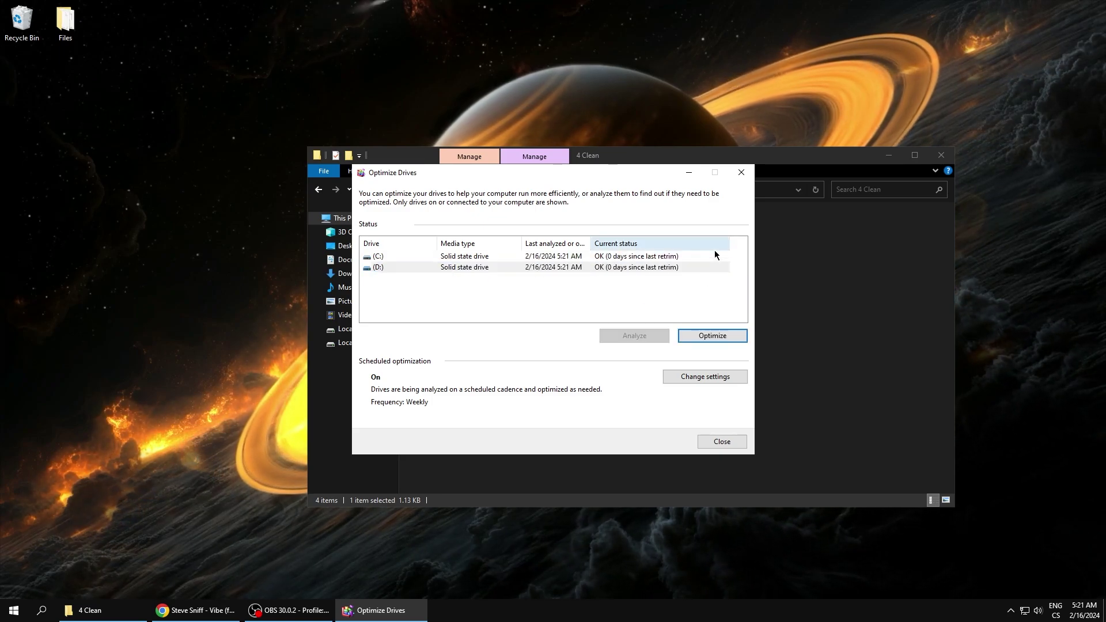
left_click(741, 173)
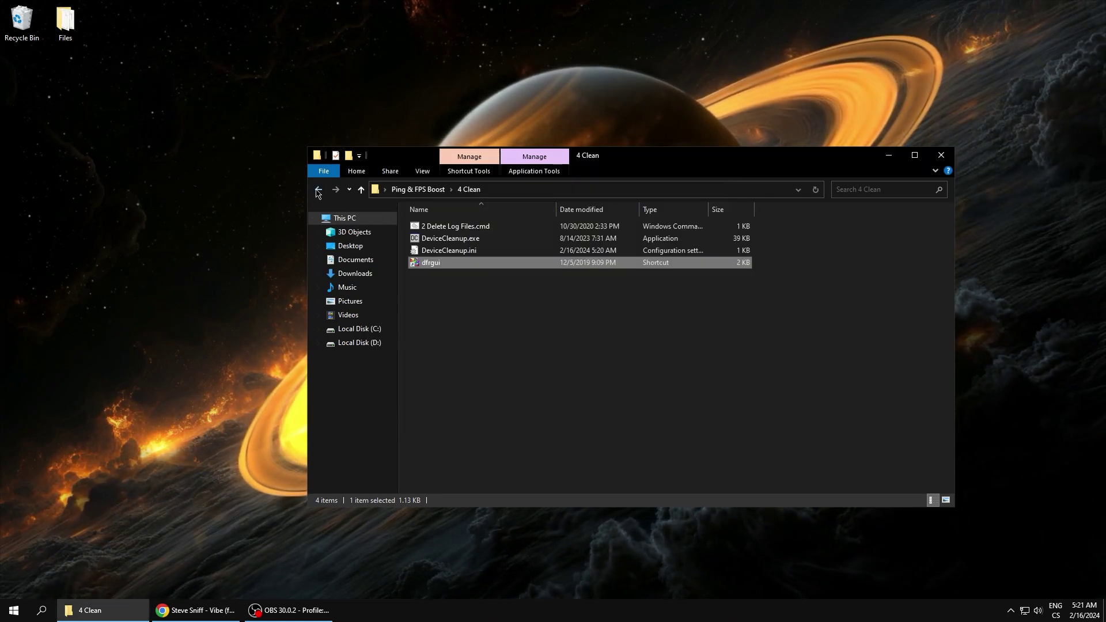
Open the 5 Registry Tweak folder and merge 1. Registry Tweaks.reg into the registry
key("alt+Up")
double_click(456, 288)
double_click(450, 228)
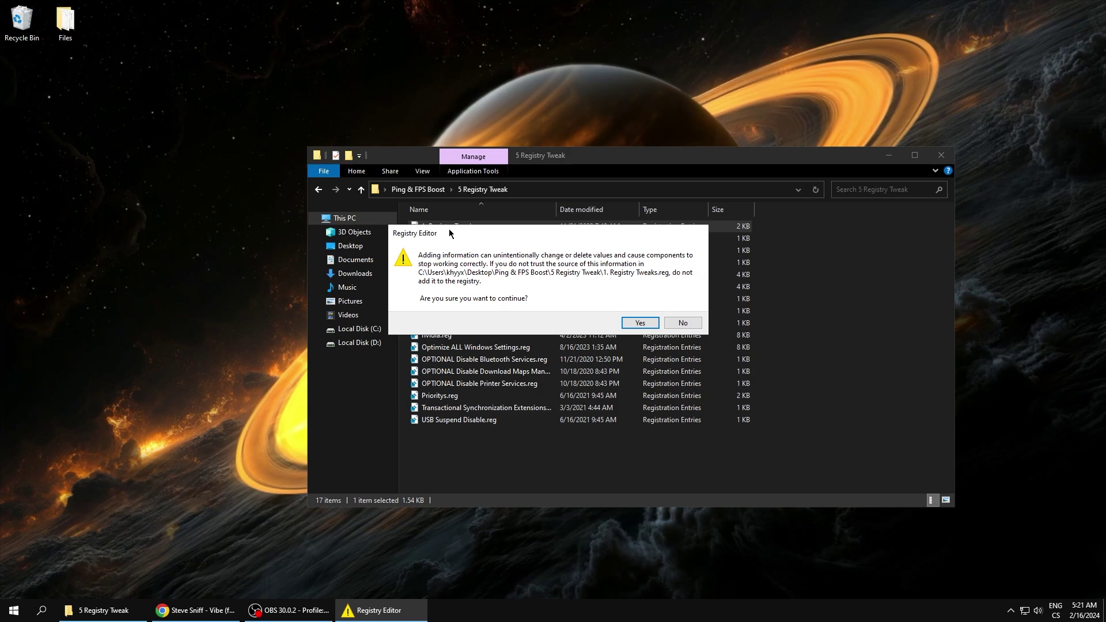
left_click(640, 323)
left_click(682, 305)
Merge 9. Large system cache.reg and Decrease Delay.reg into the registry
double_click(460, 238)
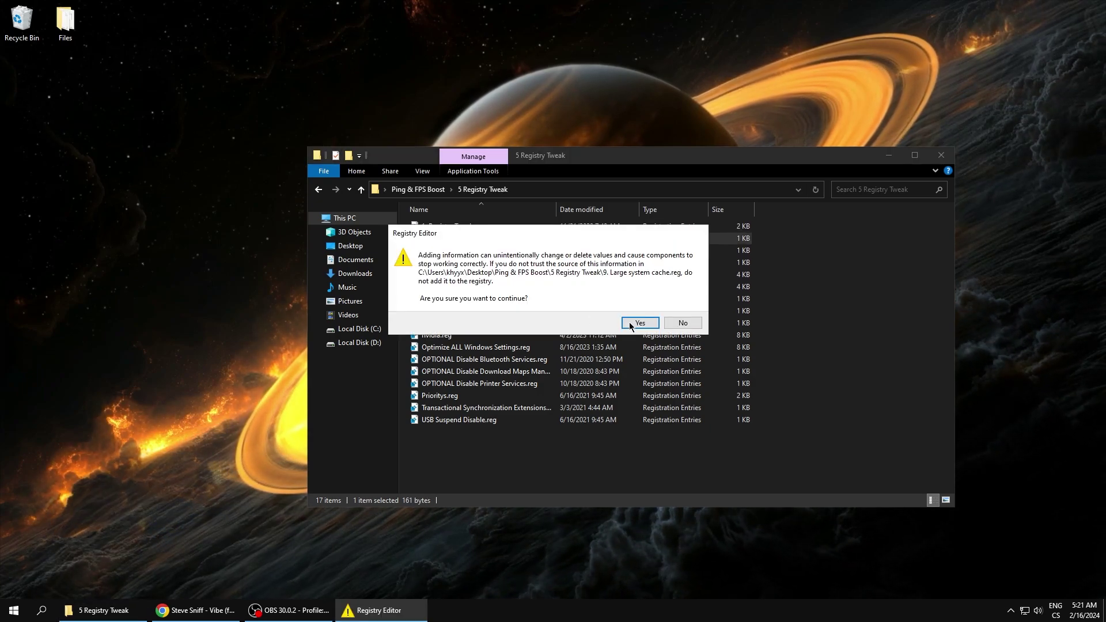
left_click(640, 322)
left_click(683, 305)
double_click(450, 251)
left_click(640, 323)
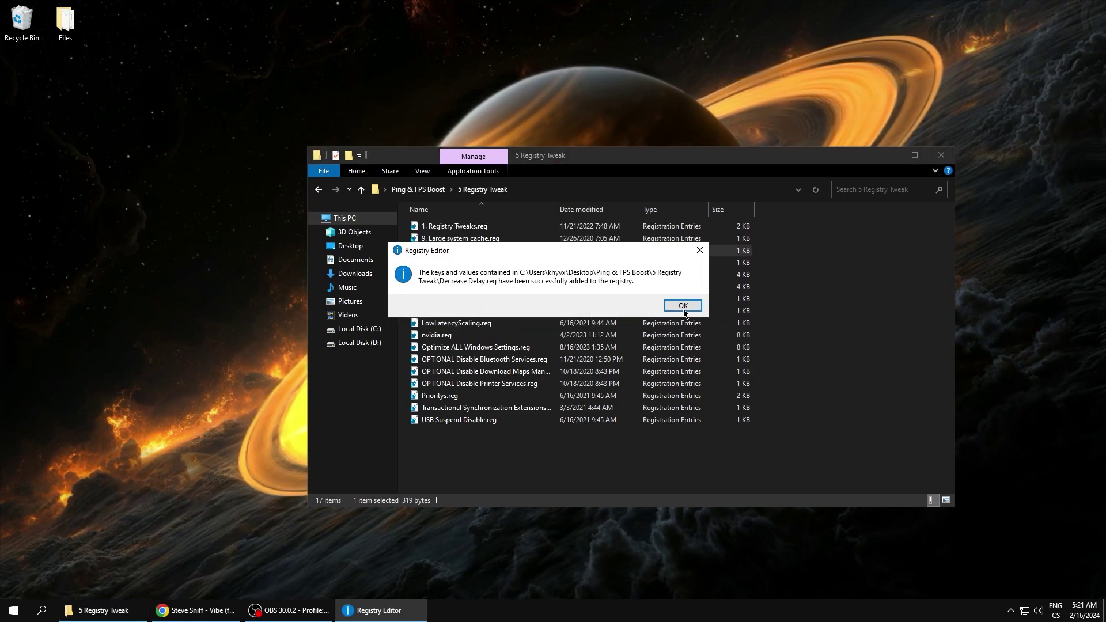
left_click(682, 305)
Merge DisablePageCombining.REG and DmaRemapping.reg into the registry
double_click(468, 264)
left_click(640, 323)
left_click(682, 304)
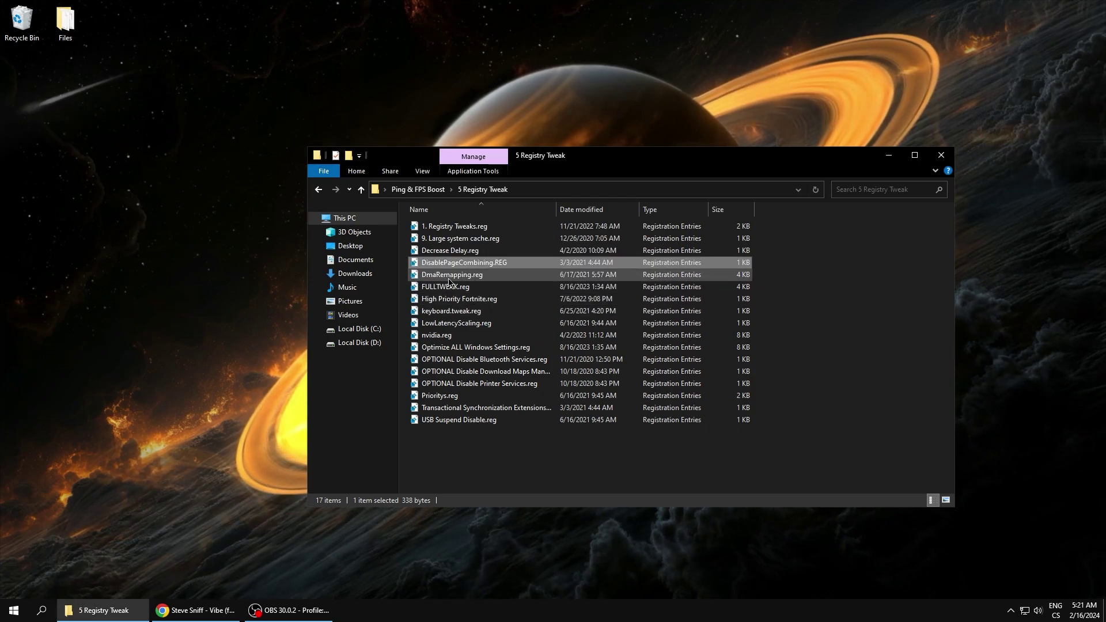
double_click(453, 274)
left_click(640, 323)
left_click(683, 306)
Merge FULLTWEAK.reg and High Priority Fortnite.reg into the registry
double_click(455, 286)
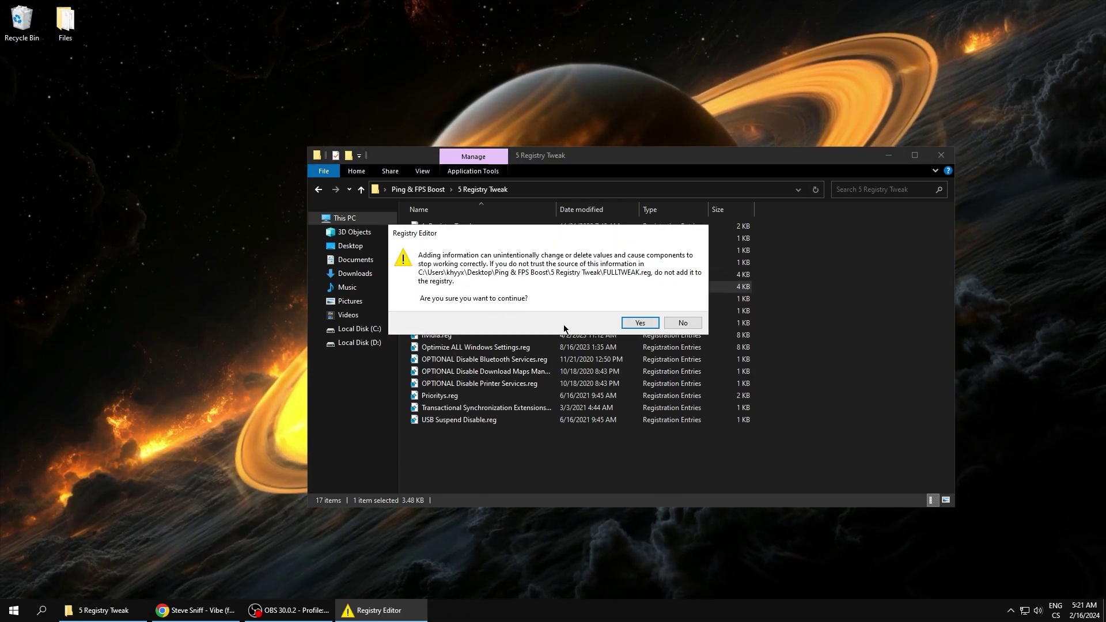
left_click(640, 322)
left_click(683, 305)
double_click(460, 299)
left_click(640, 323)
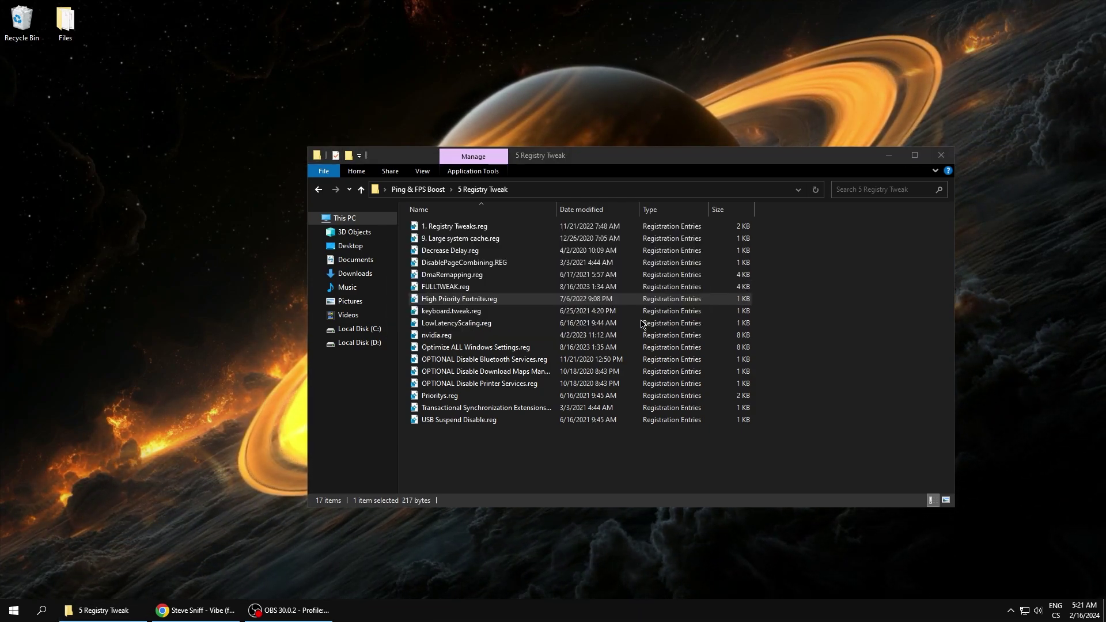
left_click(682, 306)
Merge keyboard.tweak.reg and LowLatencyScaling.reg into the registry
double_click(580, 314)
left_click(640, 323)
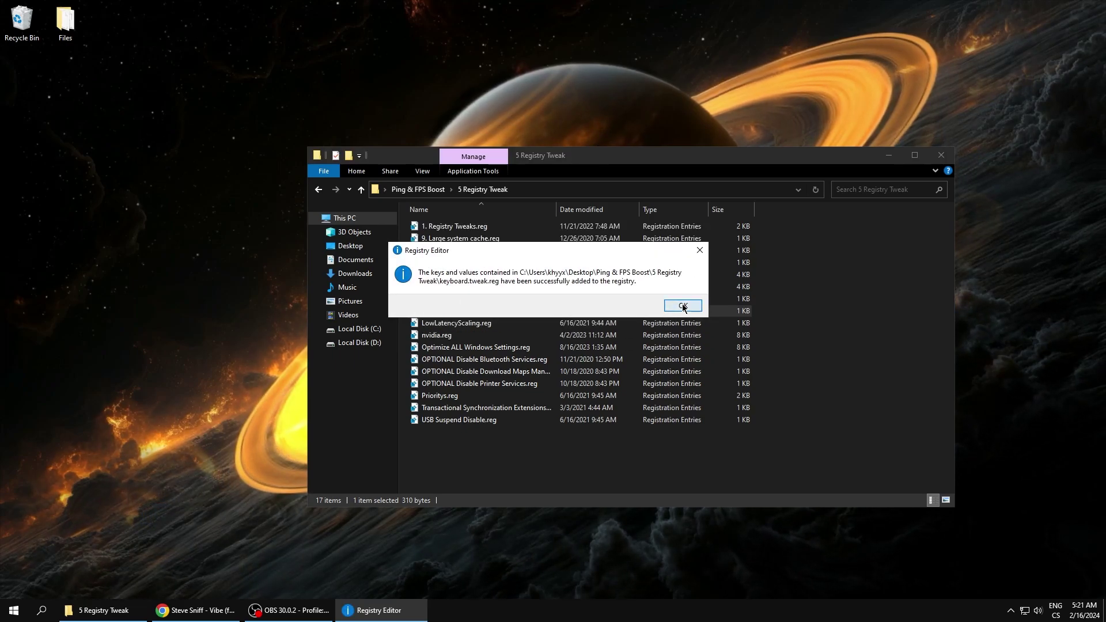
left_click(683, 305)
double_click(484, 324)
left_click(640, 322)
left_click(683, 305)
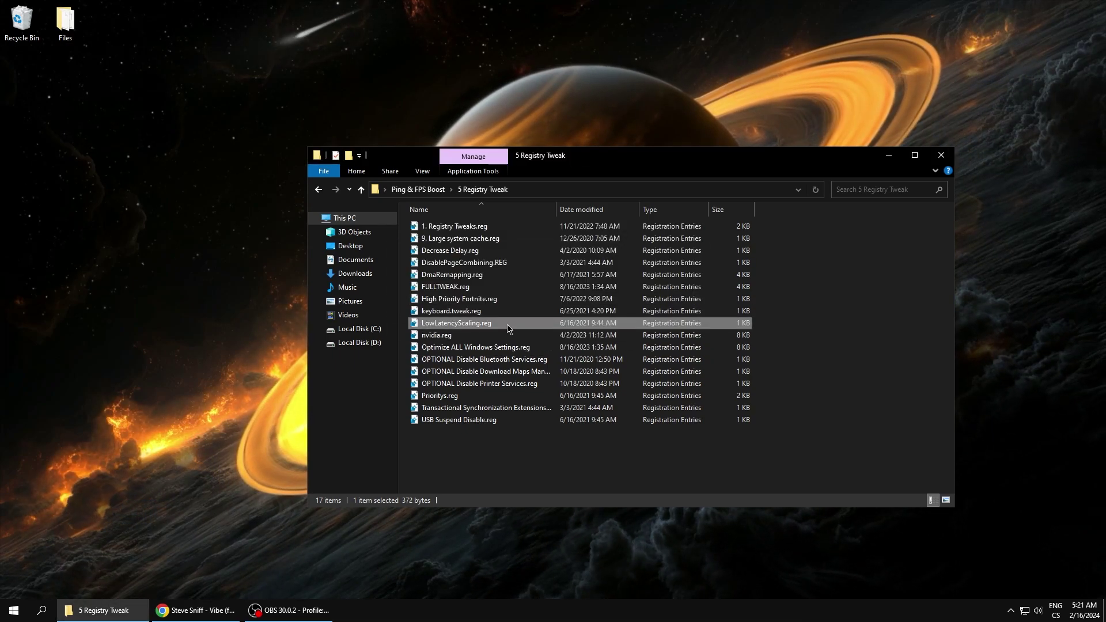
Merge nvidia.reg and Optimize ALL Windows Settings.reg into the registry
double_click(465, 336)
left_click(640, 323)
left_click(683, 305)
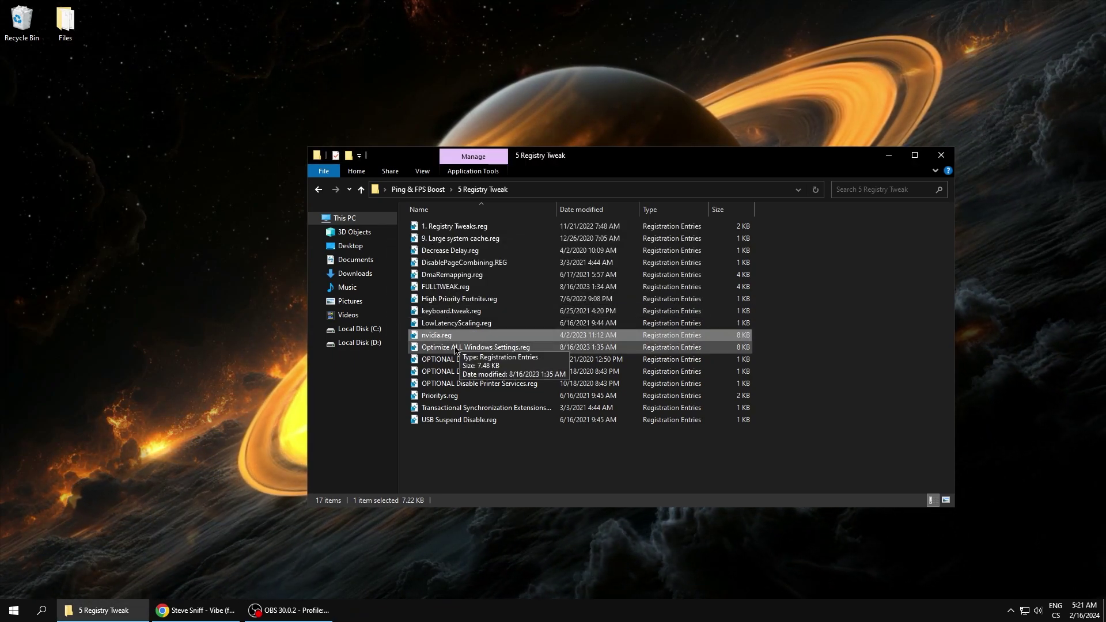
double_click(594, 346)
left_click(641, 323)
left_click(682, 305)
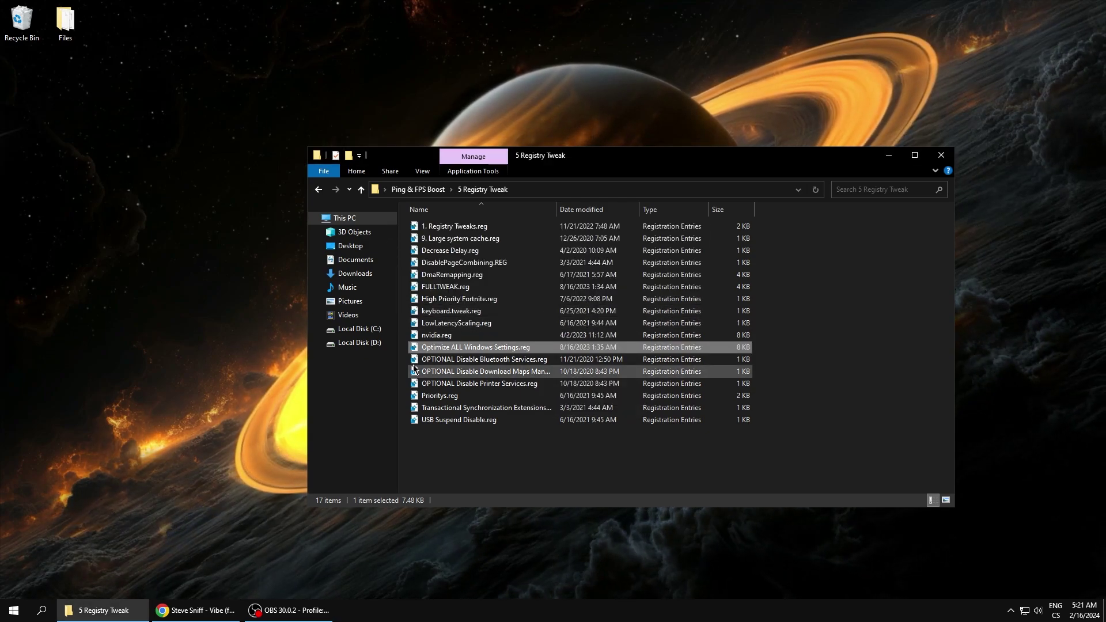
Skip the three OPTIONAL files and merge Prioritys.reg and Transactional Synchronization Extensions.reg into the registry
left_click_drag(402, 361, 408, 385)
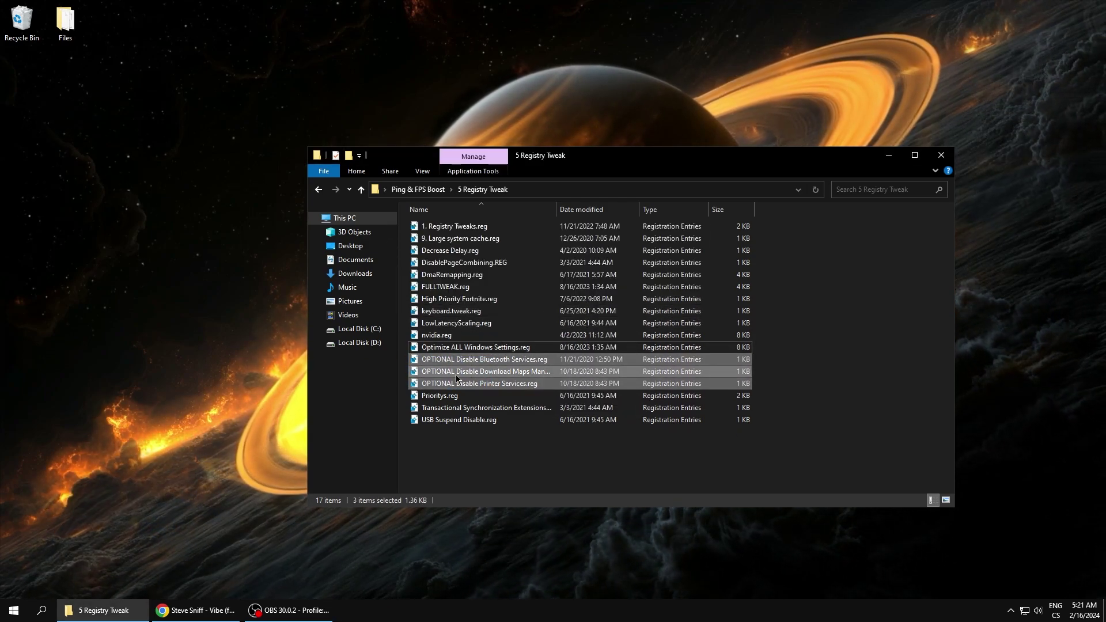
double_click(440, 396)
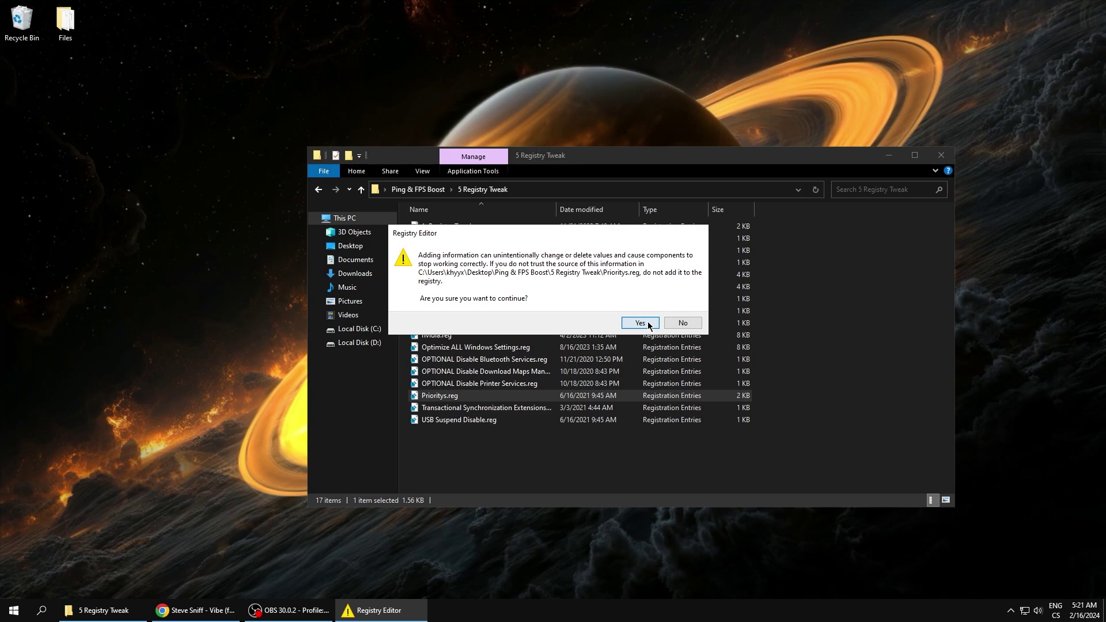
left_click(639, 322)
double_click(487, 408)
left_click(638, 322)
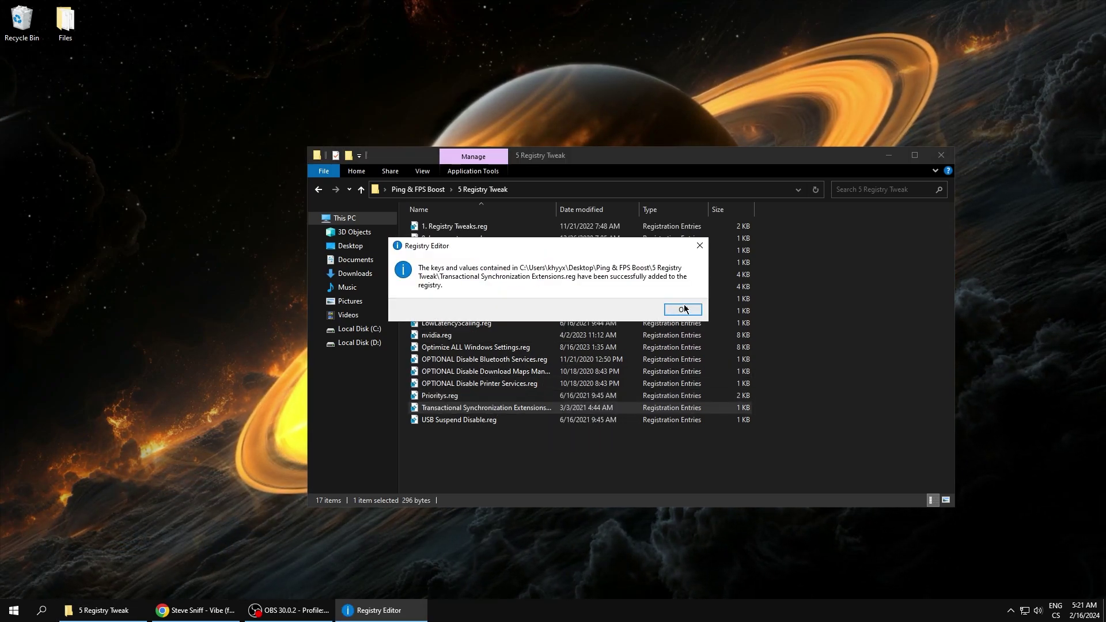
left_click(684, 308)
Merge USB Suspend Disable.reg into the registry
double_click(484, 420)
left_click(638, 322)
left_click(684, 308)
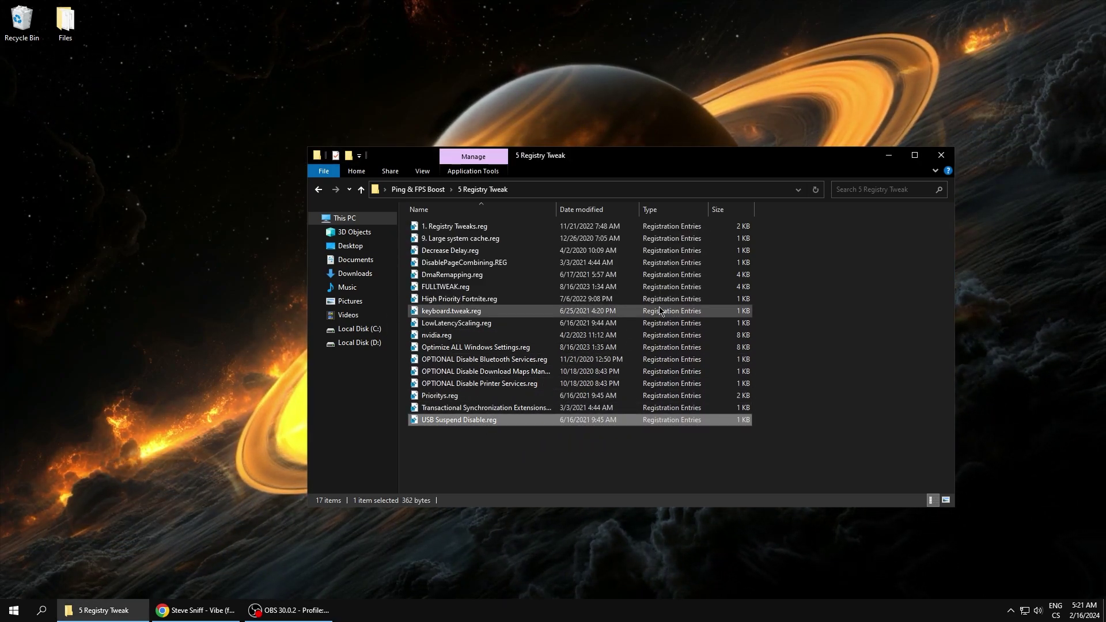
Launch Ultimate Windows Tweaker 4.7.1 from the 6 Advanced Service Disablers folder and move its window aside
left_click(316, 190)
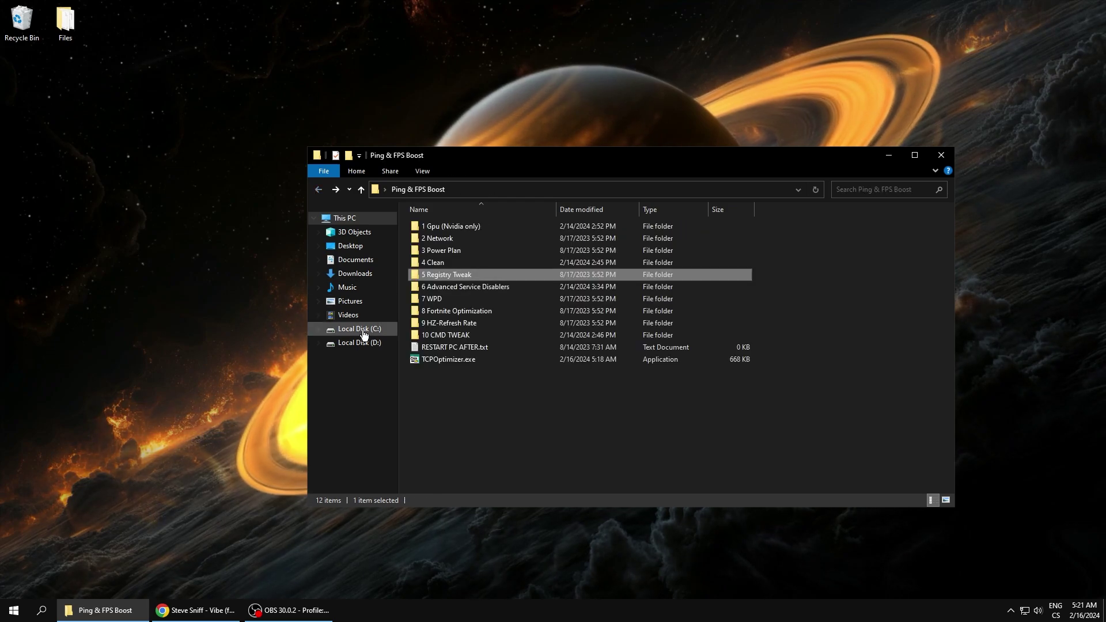
double_click(479, 287)
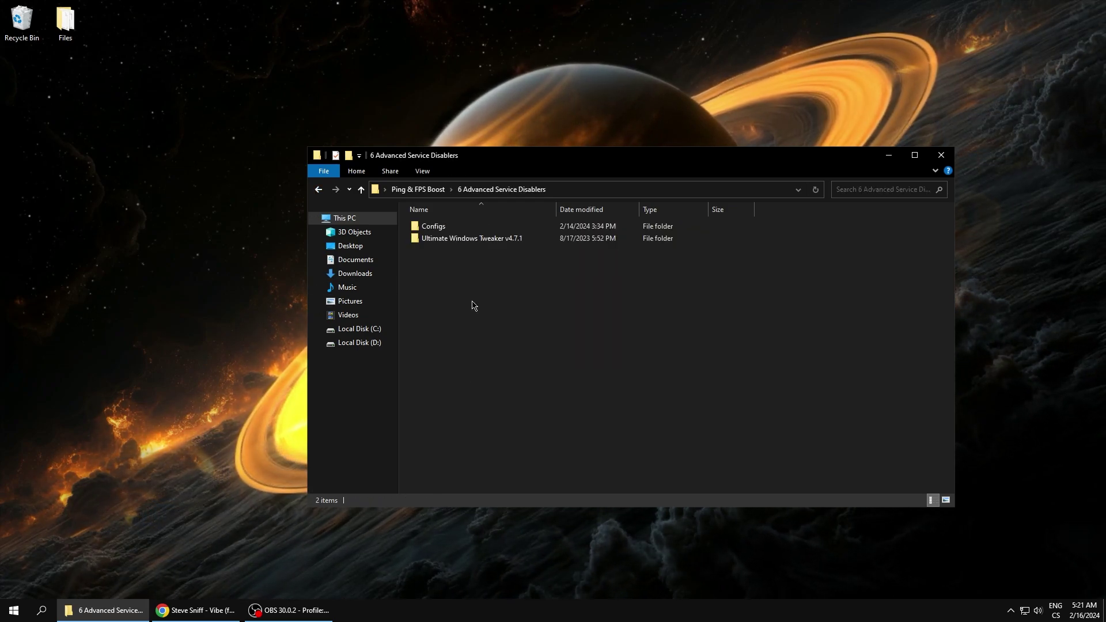
double_click(438, 240)
double_click(445, 239)
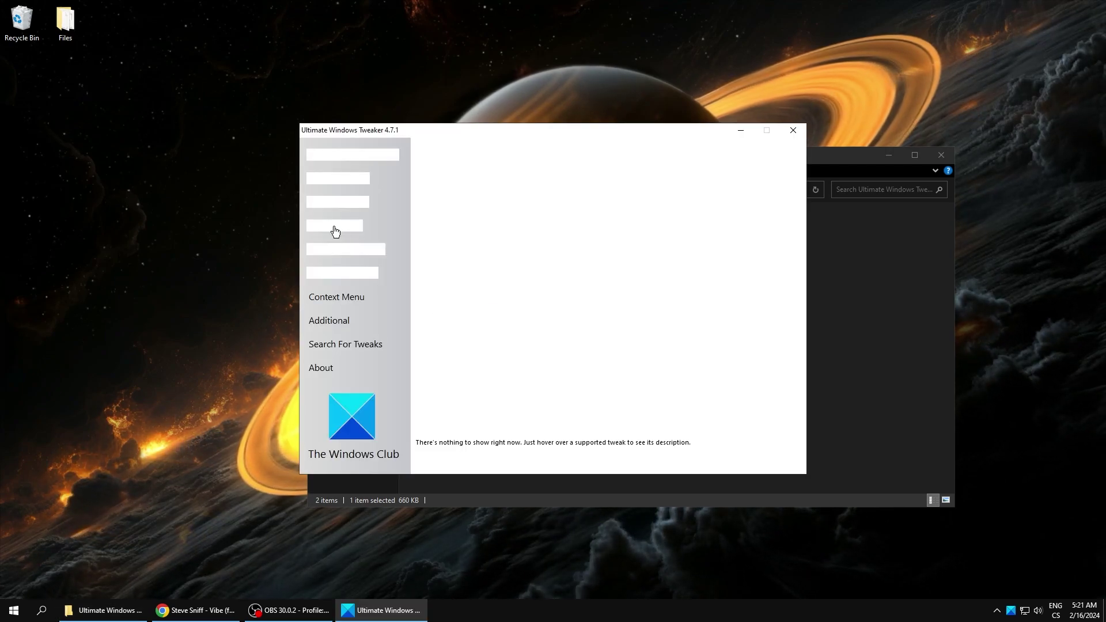
left_click_drag(346, 130, 565, 130)
Copy UWT Windows 10.ini from the Configs folder of 6 Advanced Service Disablers onto the desktop and place it in the open area
left_click(314, 199)
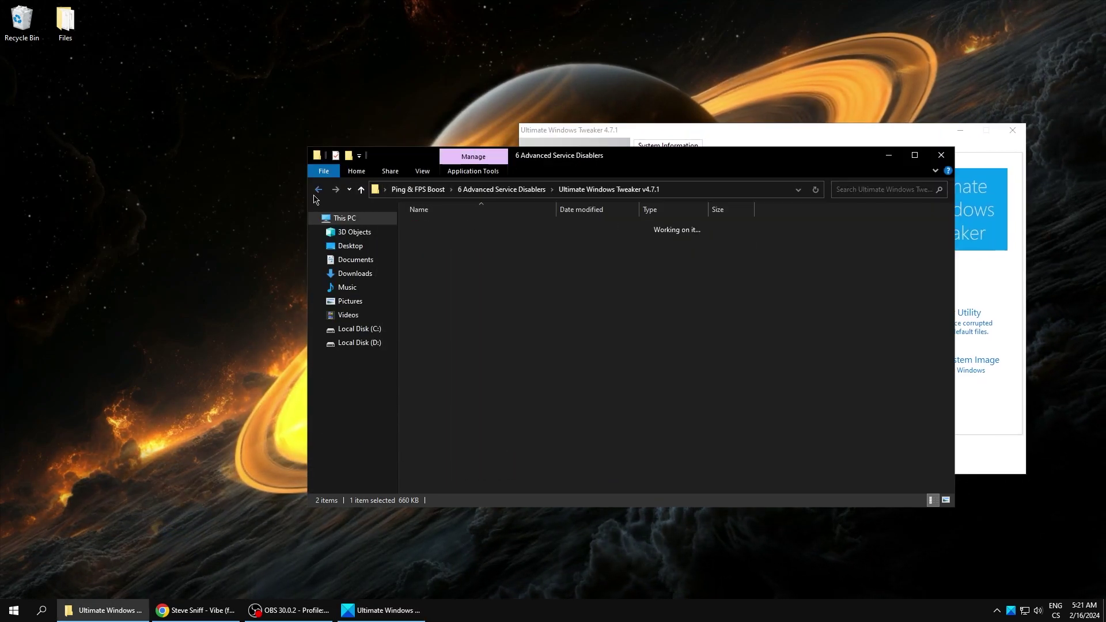
double_click(318, 189)
double_click(477, 288)
double_click(438, 225)
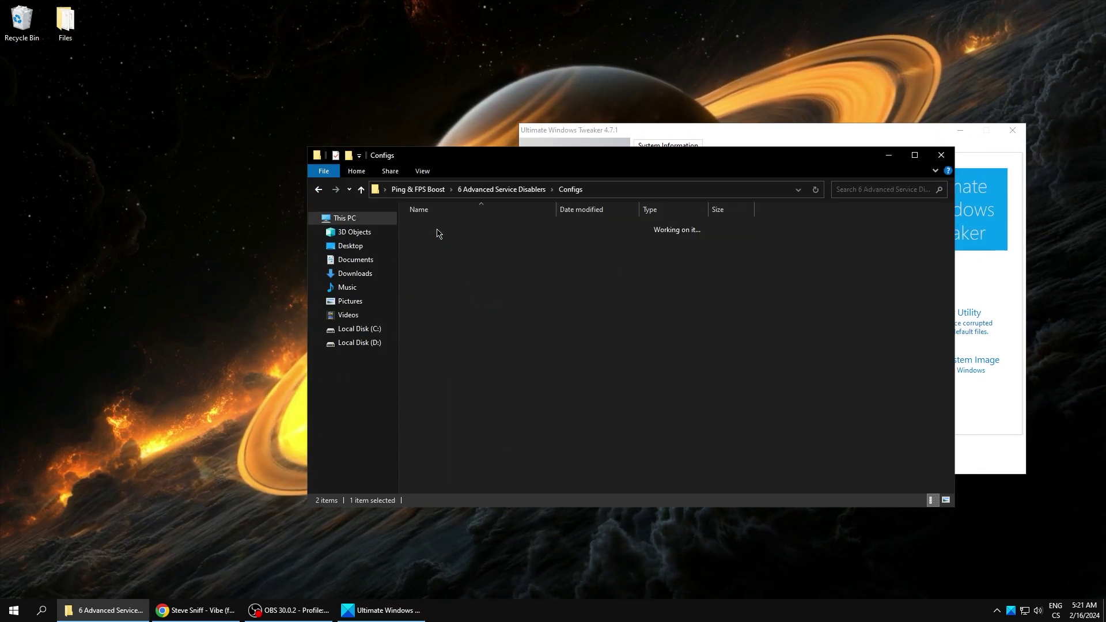
left_click(455, 227)
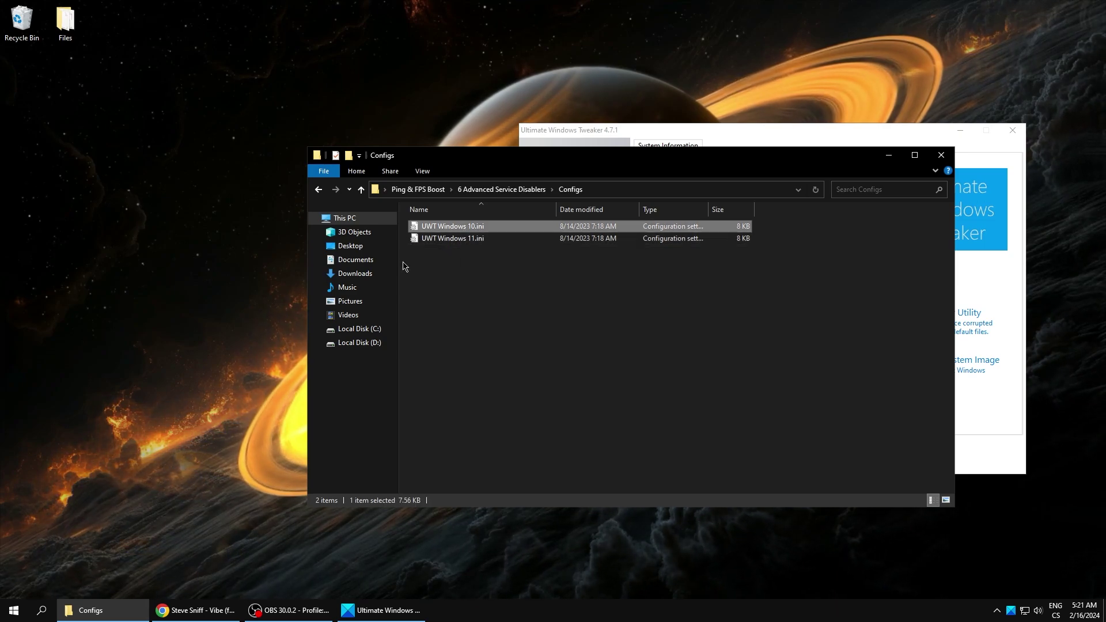
left_click(257, 245)
key("ctrl+v")
left_click_drag(21, 80, 192, 256)
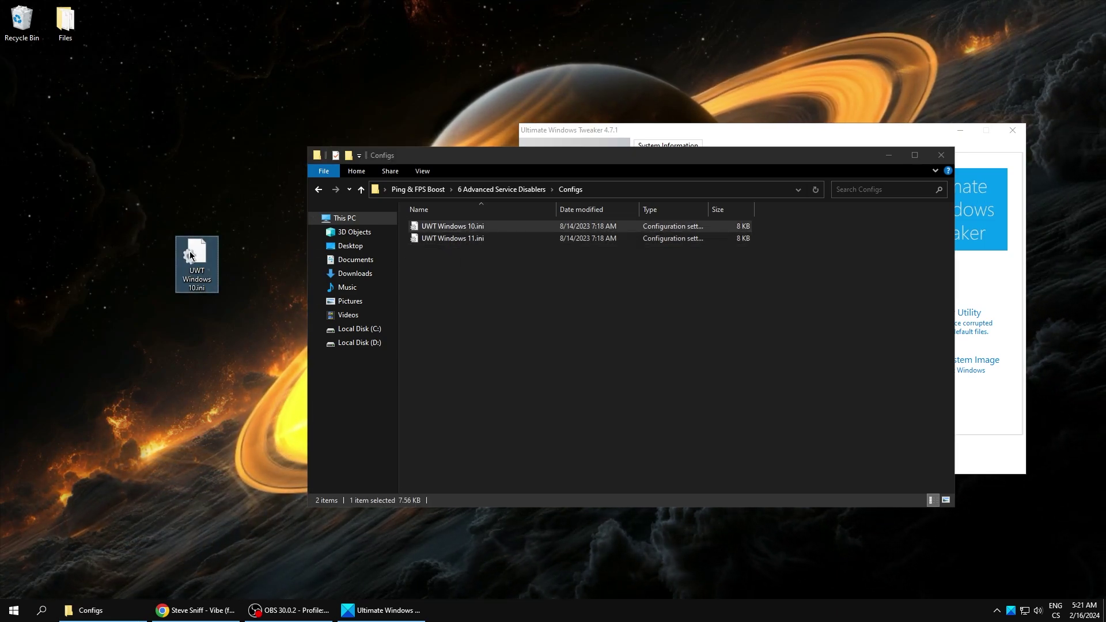
Import UWT Windows 10.ini from the desktop into Ultimate Windows Tweaker, apply the new settings immediately, and close the tweaker
left_click(605, 145)
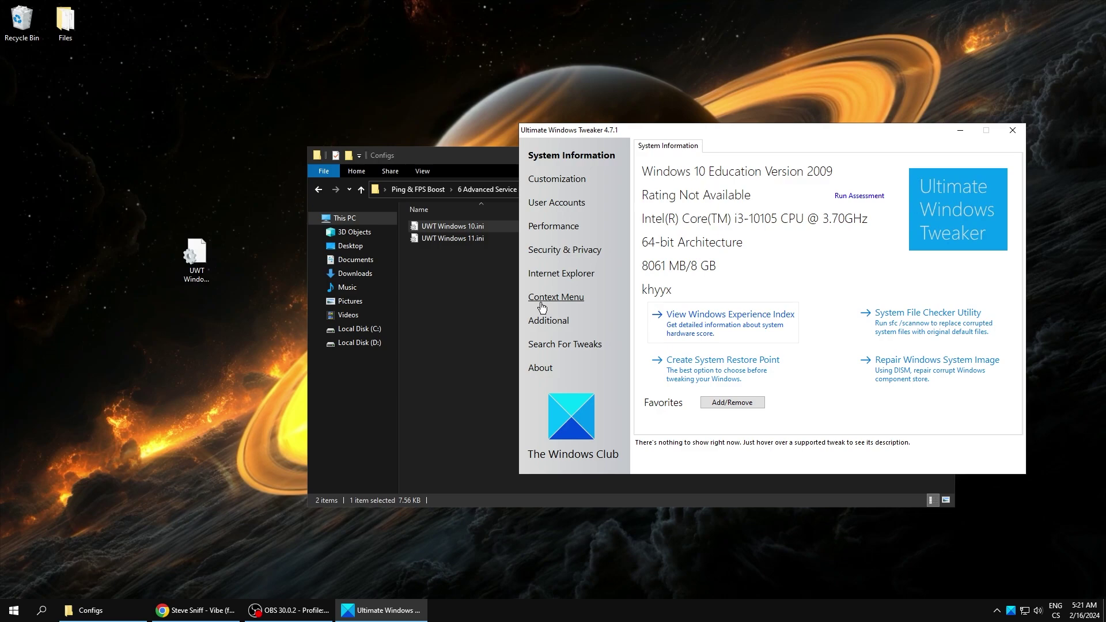
left_click(548, 321)
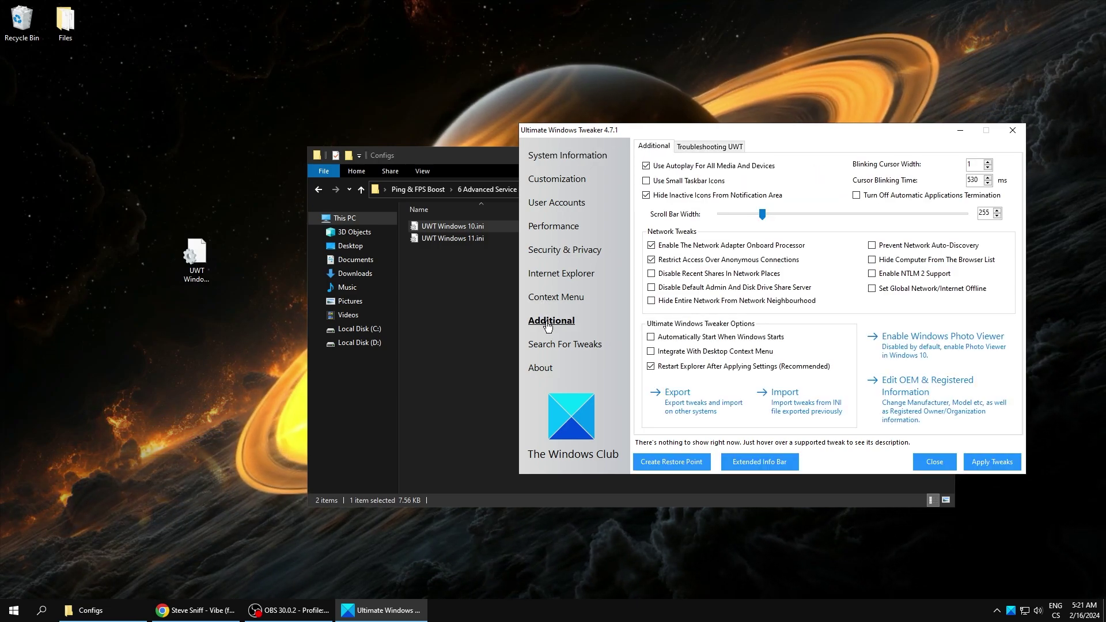
left_click(782, 398)
left_click(566, 242)
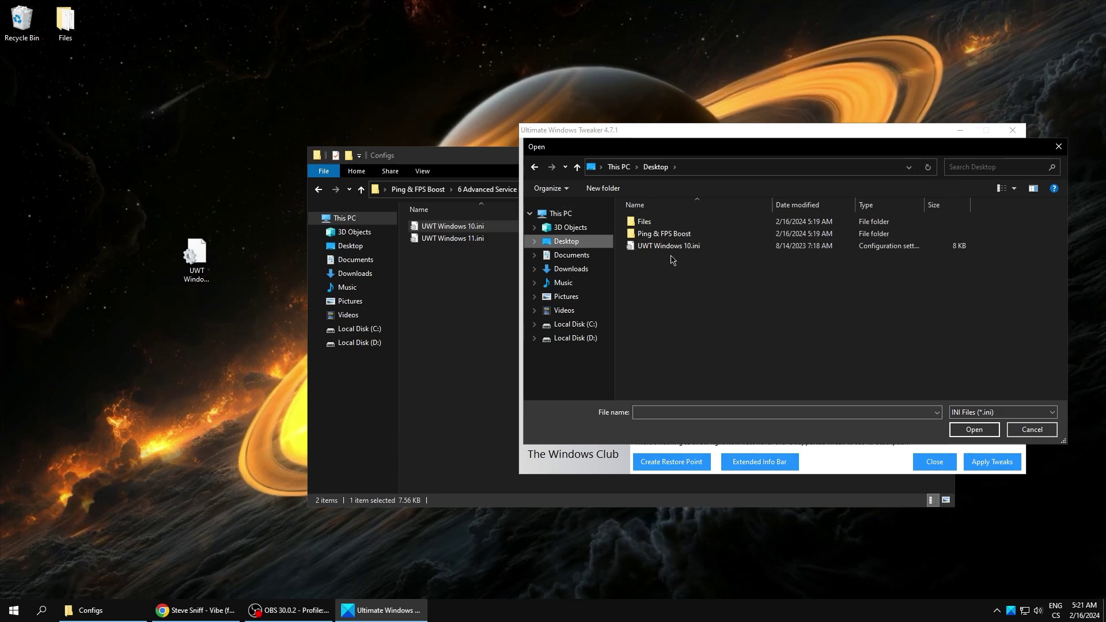
left_click(641, 249)
left_click(975, 430)
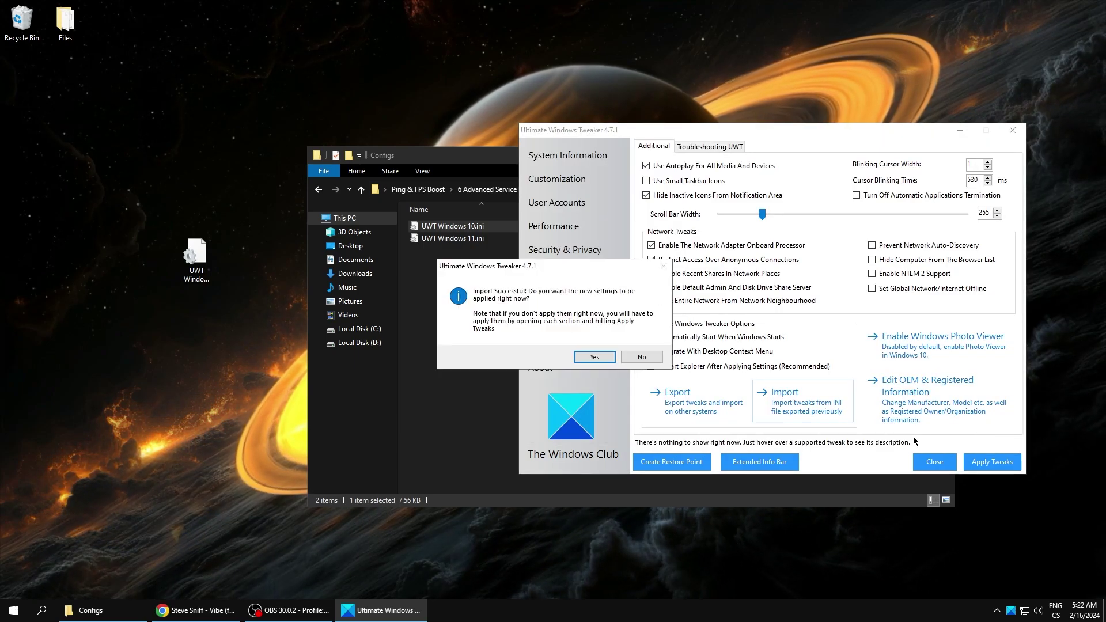
left_click(600, 360)
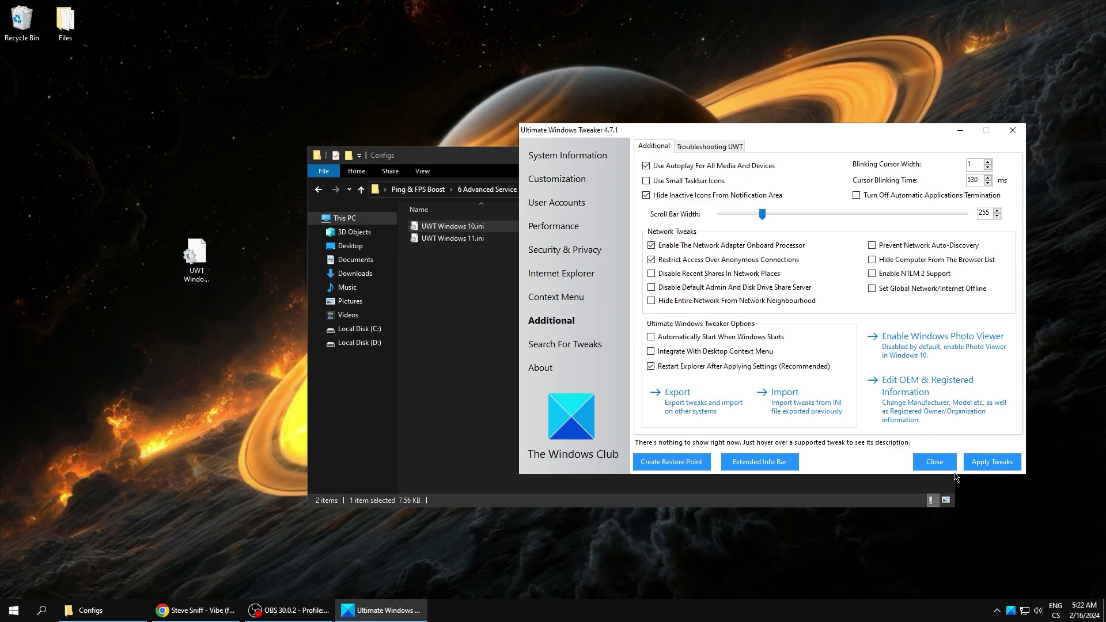
left_click(932, 460)
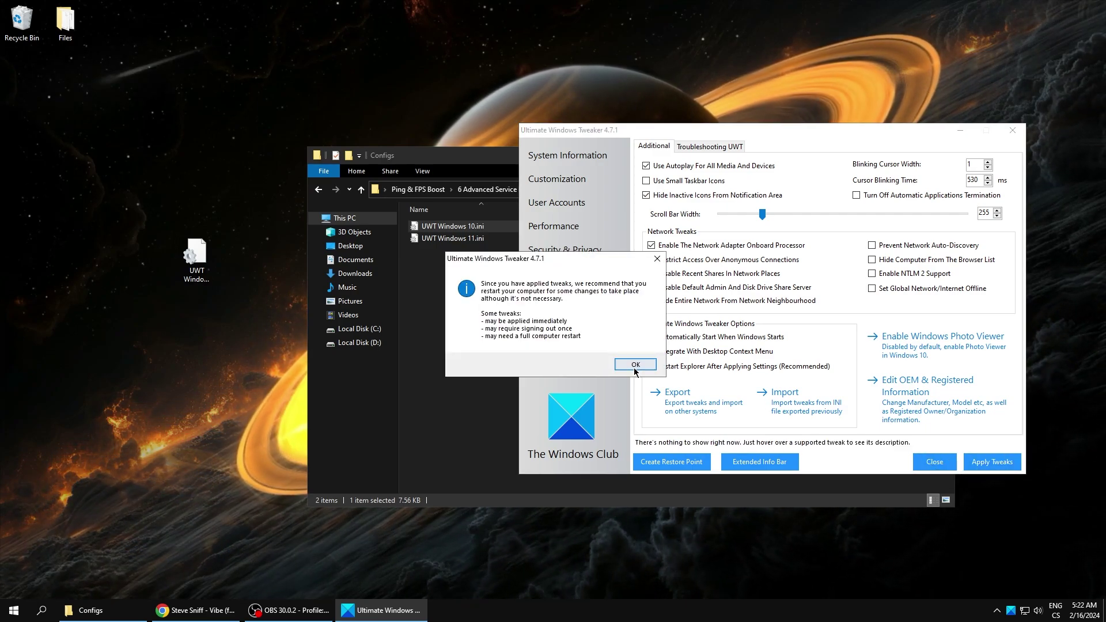
left_click(636, 365)
Delete the desktop copy of UWT Windows 10.ini and return to the Ping & FPS Boost folder
left_click(202, 251)
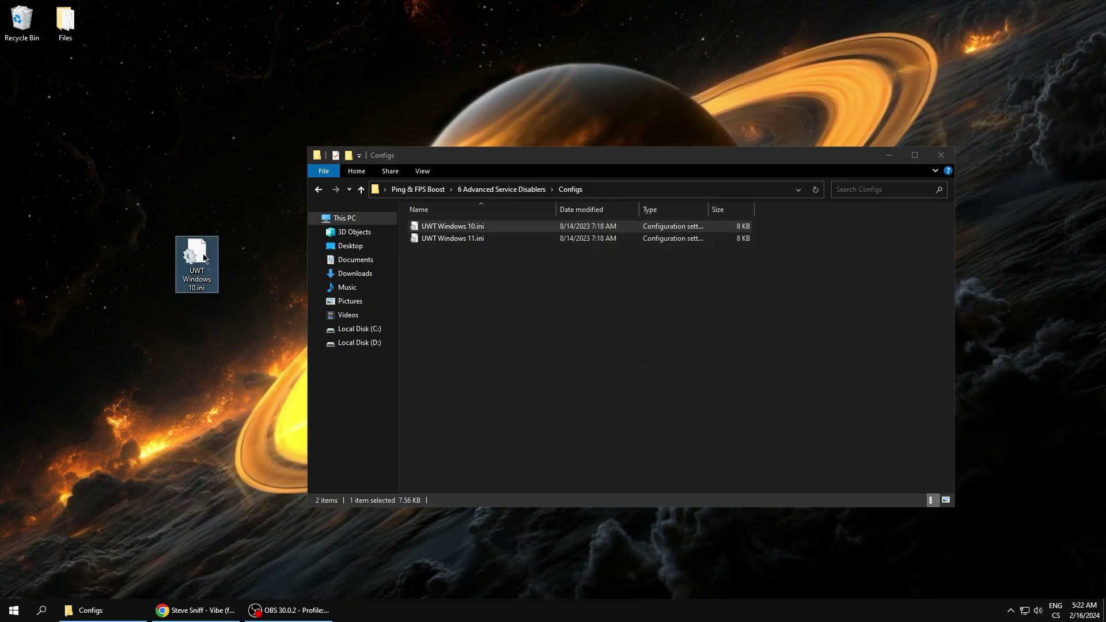
key("Delete")
left_click(484, 249)
key("BackSpace")
key("BackSpace")
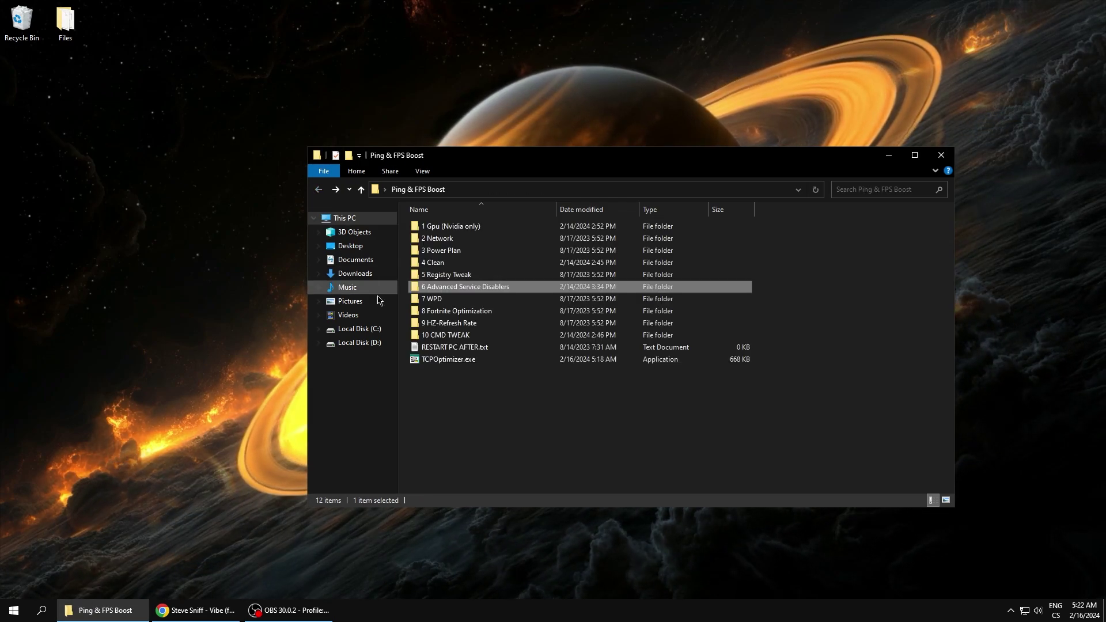
Launch WPD.exe from the 7 WPD folder and turn off Device Census in its privacy settings
double_click(455, 299)
double_click(443, 251)
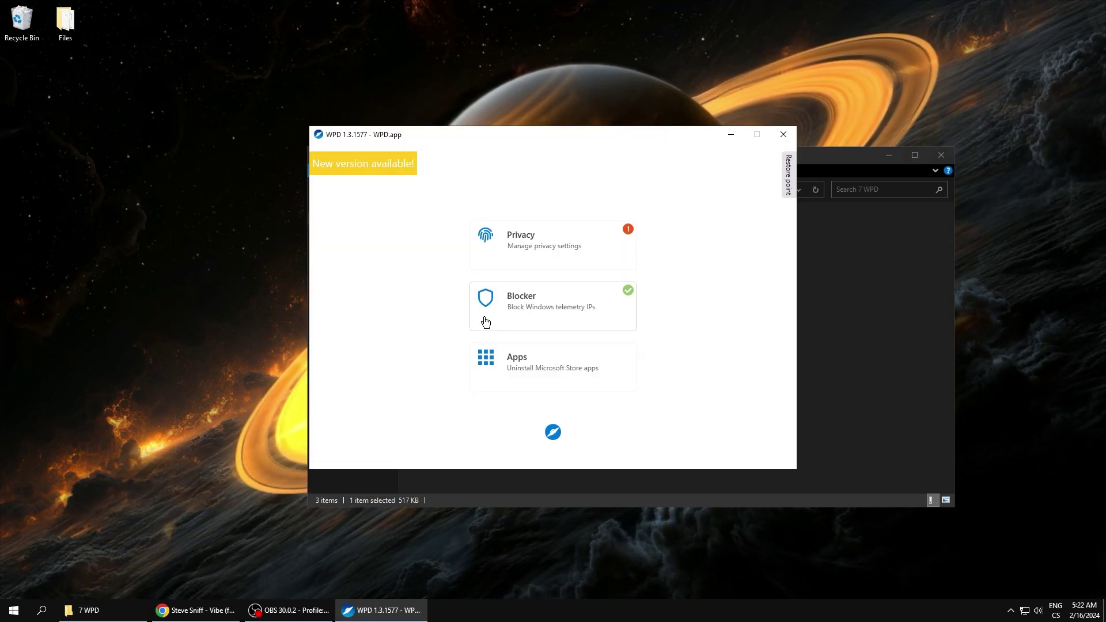
left_click(567, 248)
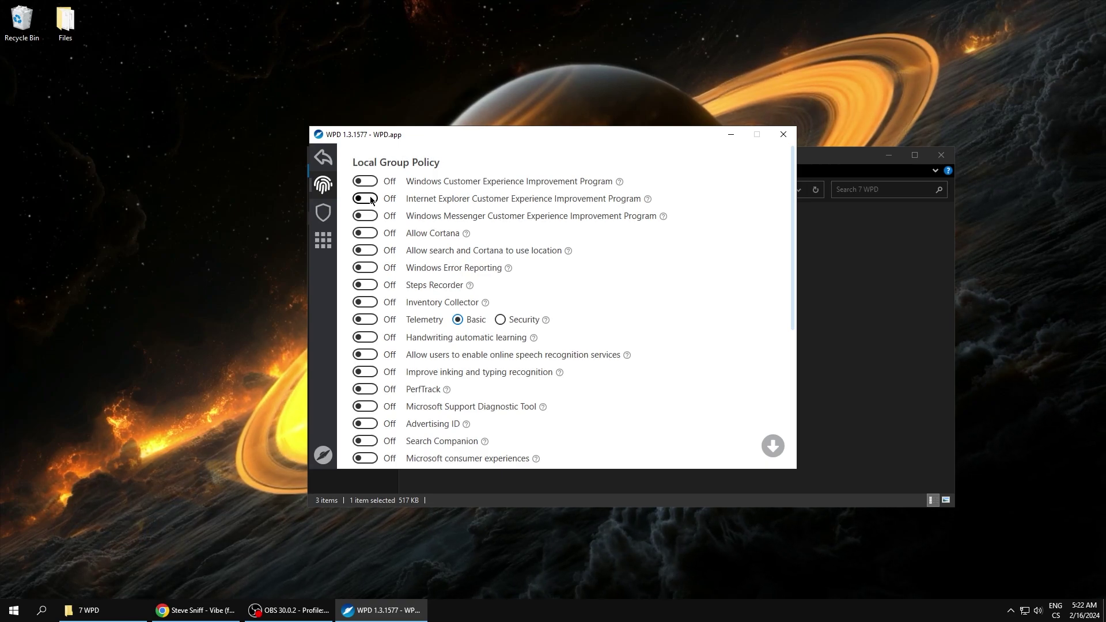
scroll(450, 277, "down", 5)
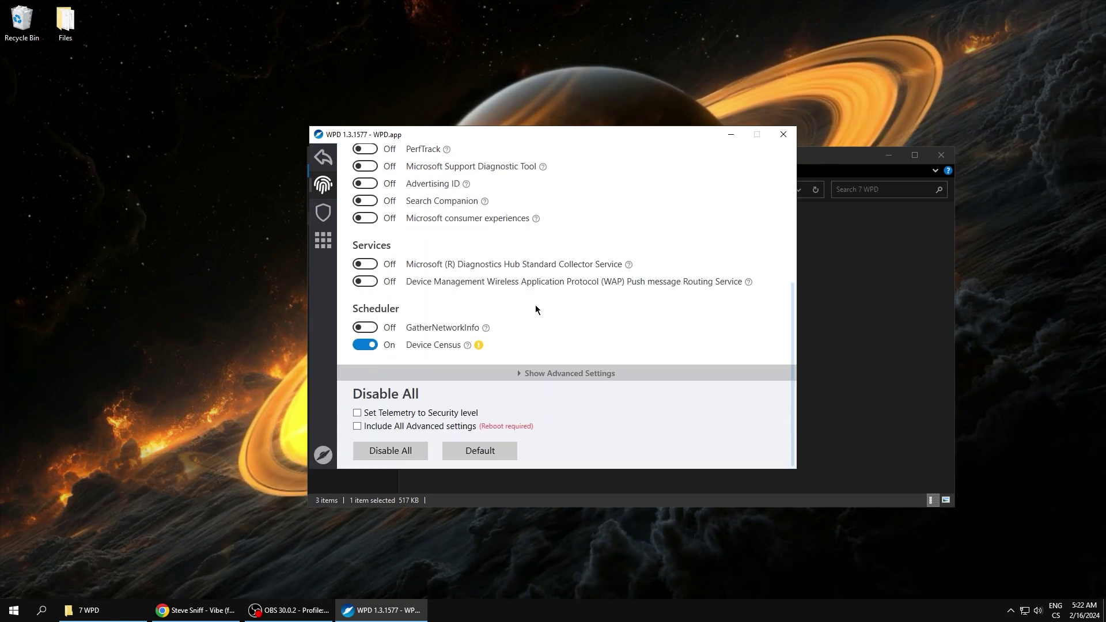
left_click(365, 348)
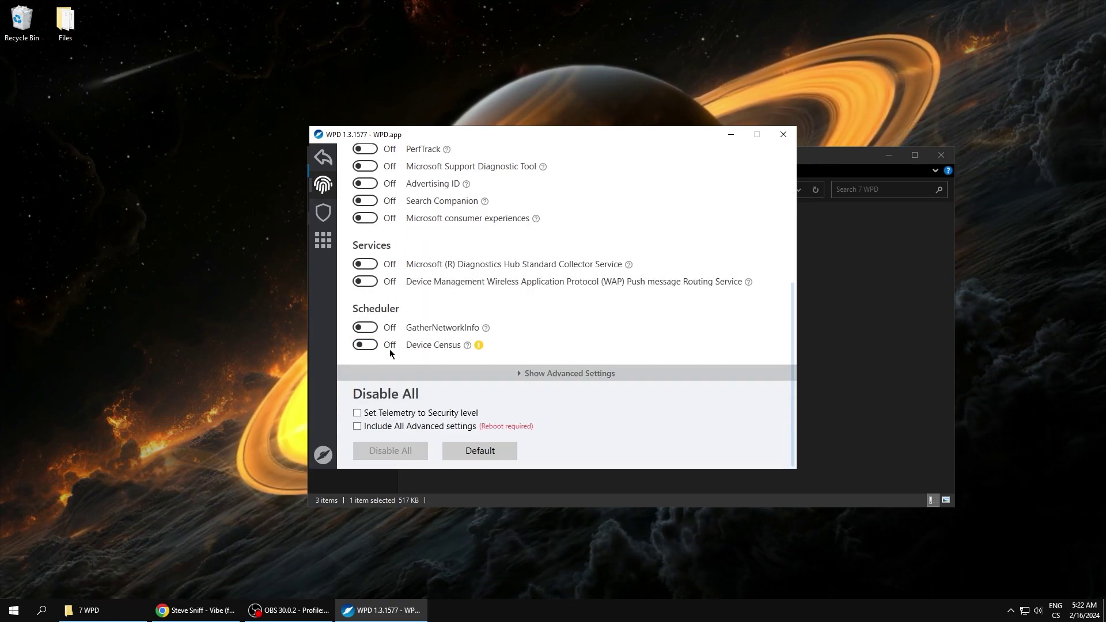
left_click(321, 166)
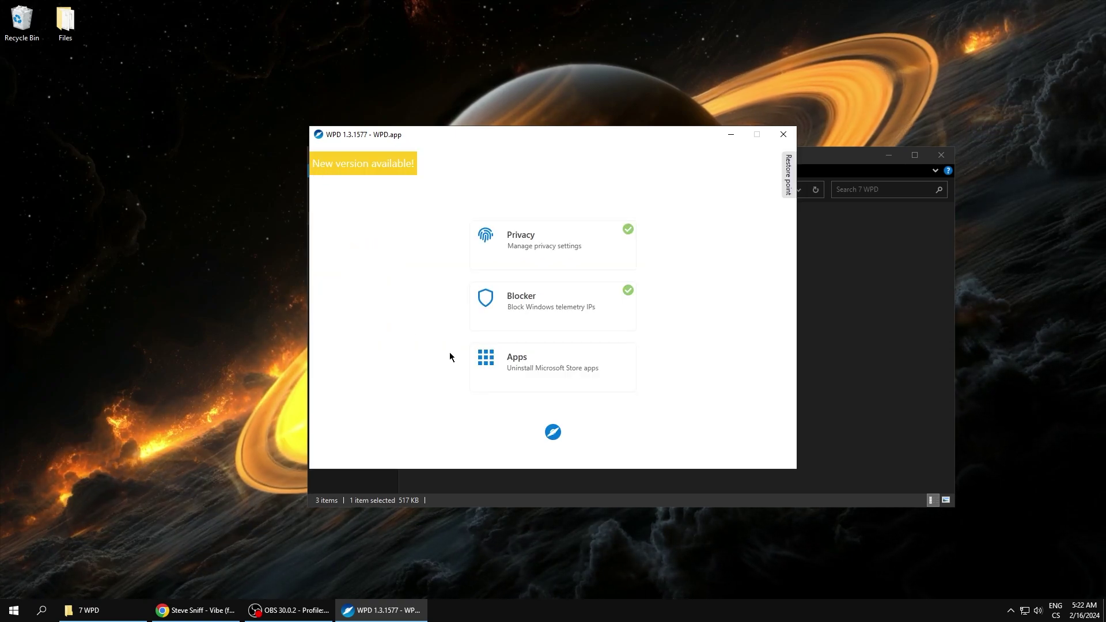
Check the Spy, Extra and Update blocks in WPD's Blocker and close the program
left_click(528, 298)
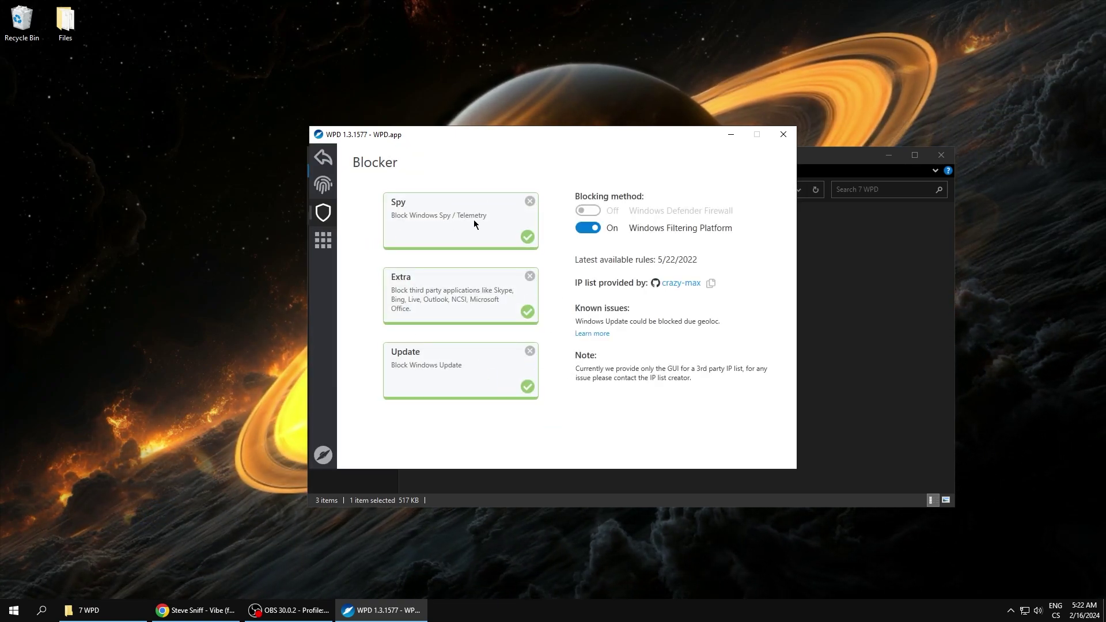
left_click(783, 136)
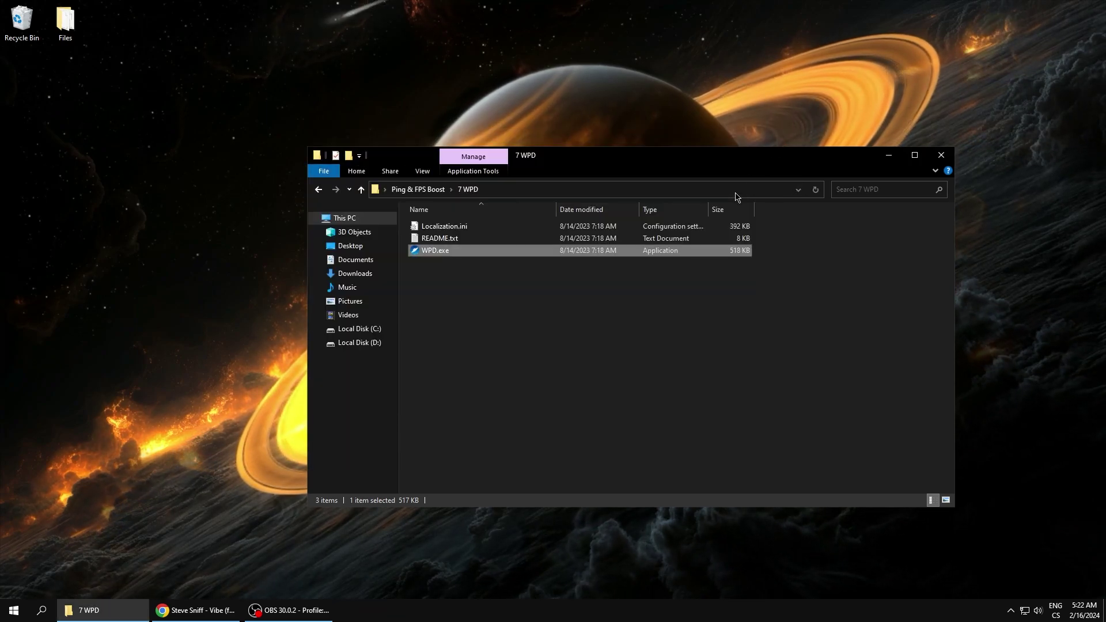
Open the 8 Fortnite Optimization folder and select Fortnite High Priority.bat
left_click(316, 194)
double_click(455, 310)
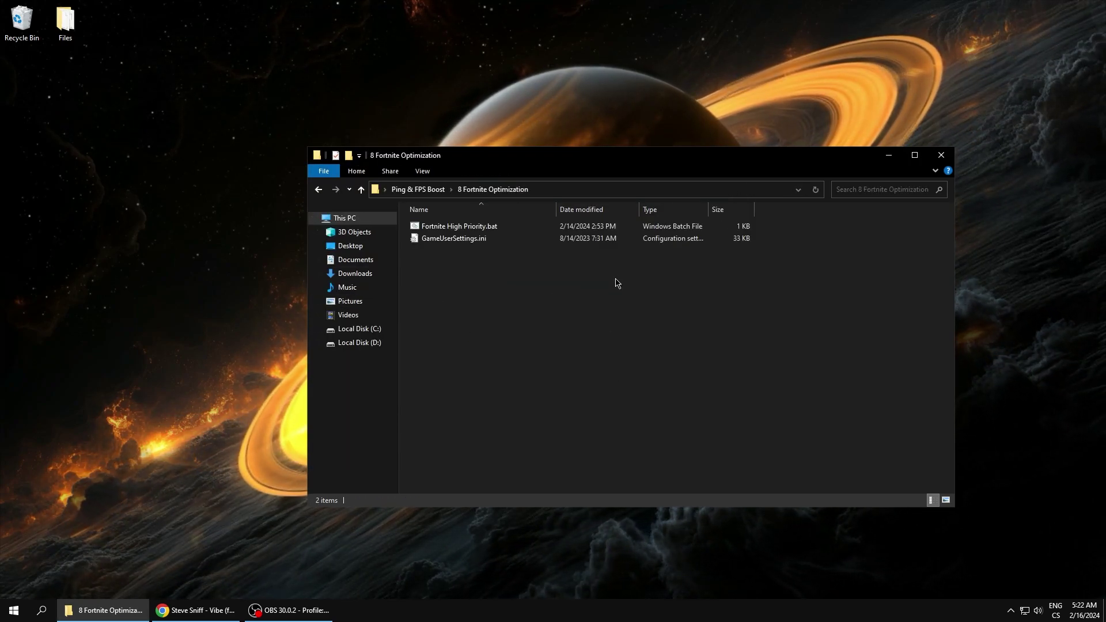
left_click(457, 231)
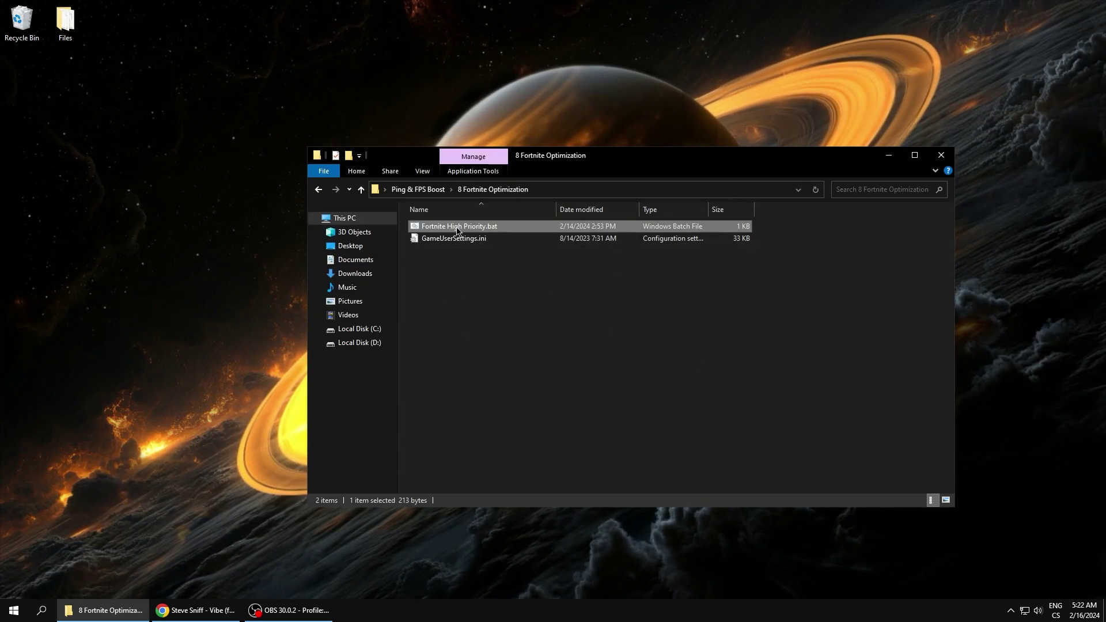
Open the 9 HZ-Refresh Rate folder and check the monitor's refresh rate in the Windows advanced display settings
left_click(318, 191)
double_click(460, 323)
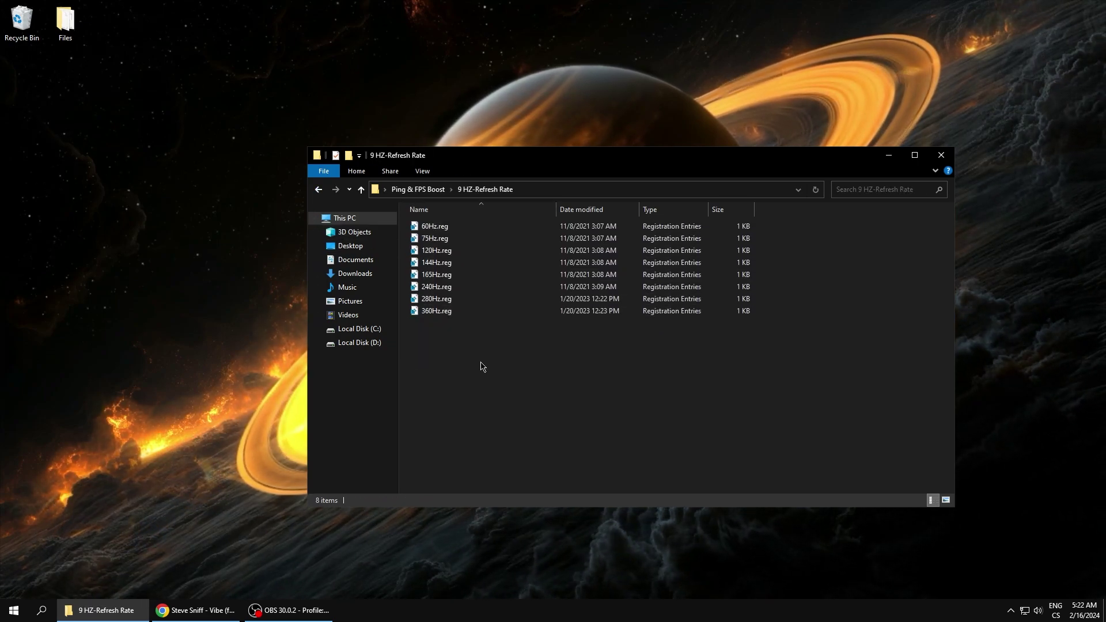
left_click_drag(510, 393, 464, 369)
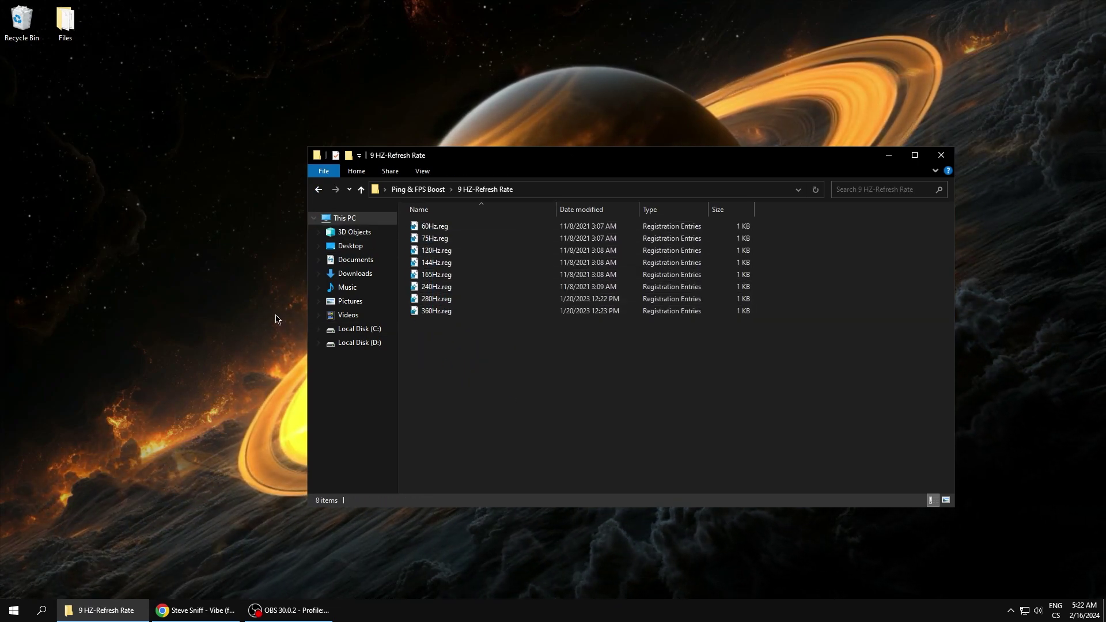
right_click(275, 319)
left_click(265, 427)
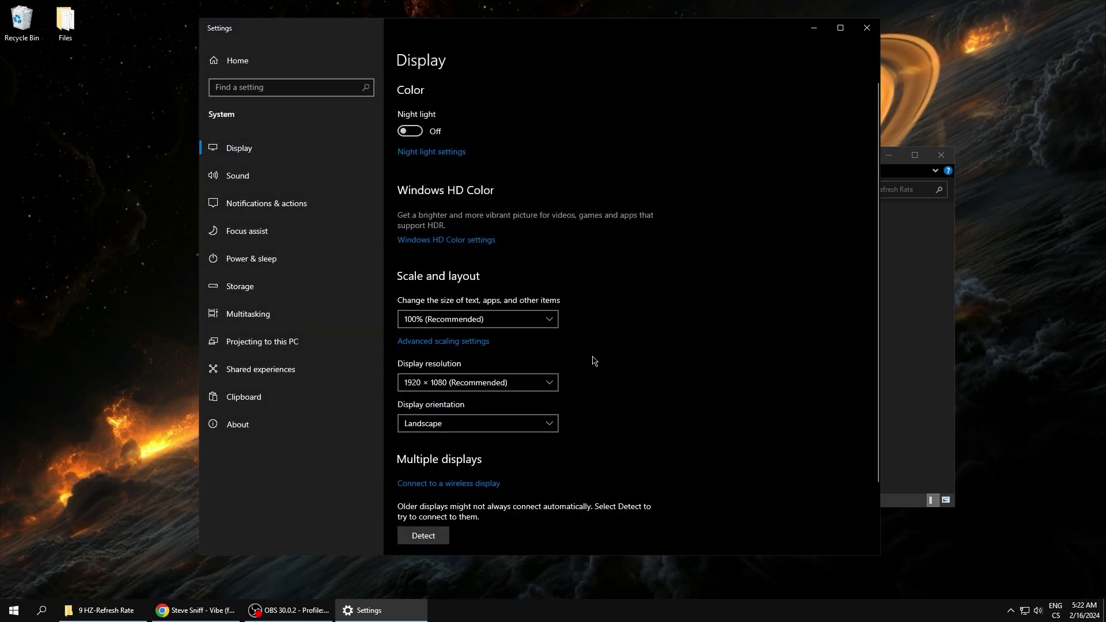
scroll(594, 361, "down", 3)
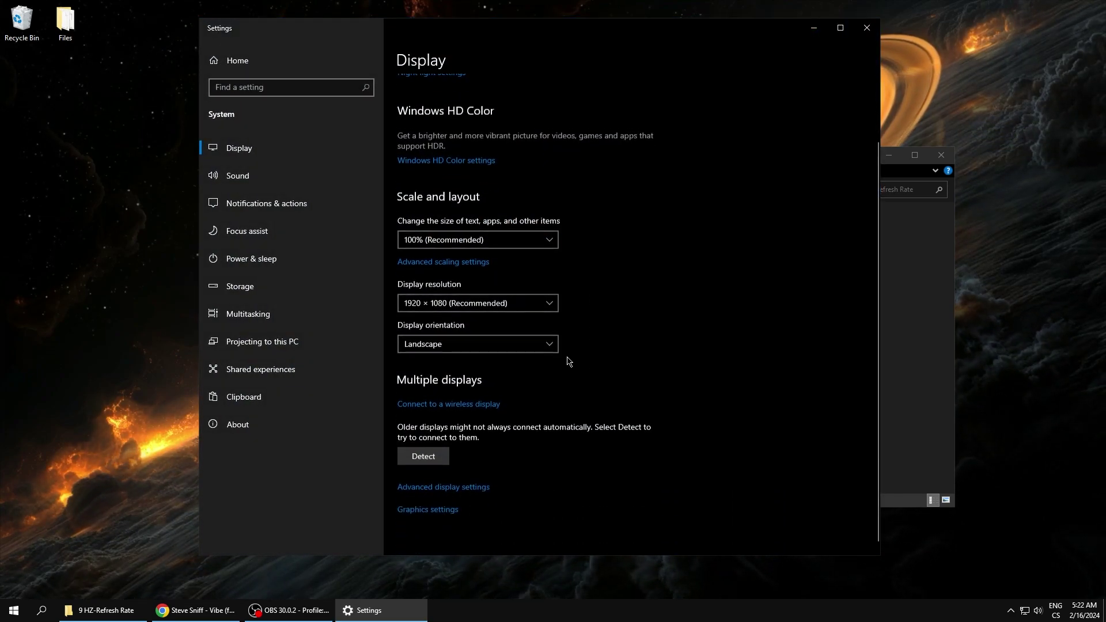
left_click(450, 482)
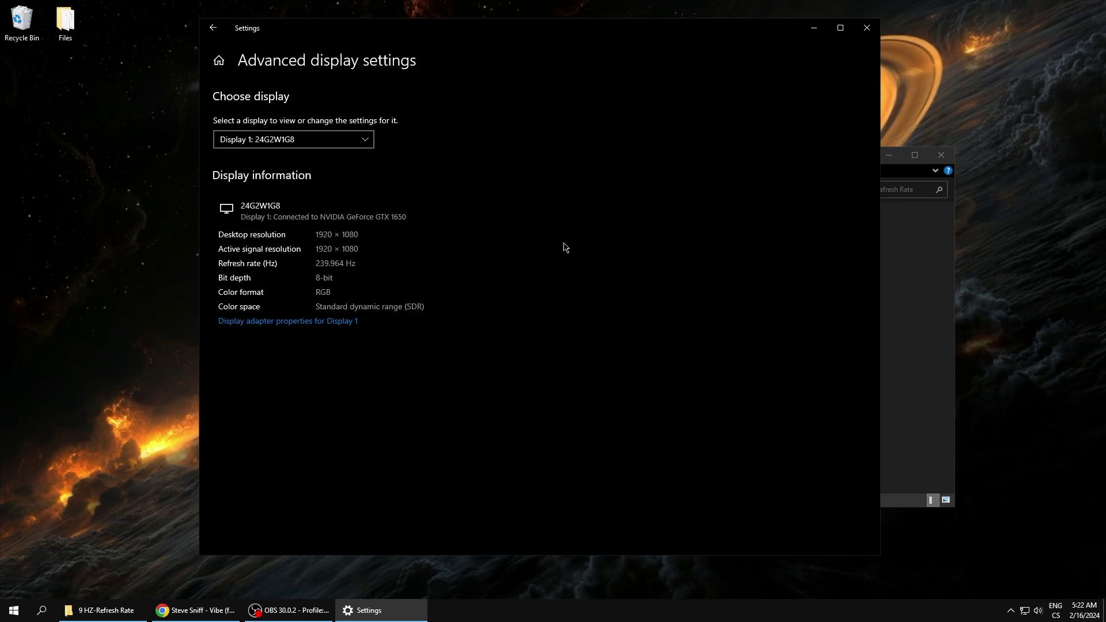
left_click(867, 28)
Merge 240Hz.reg from the 9 HZ-Refresh Rate folder into the registry
double_click(490, 286)
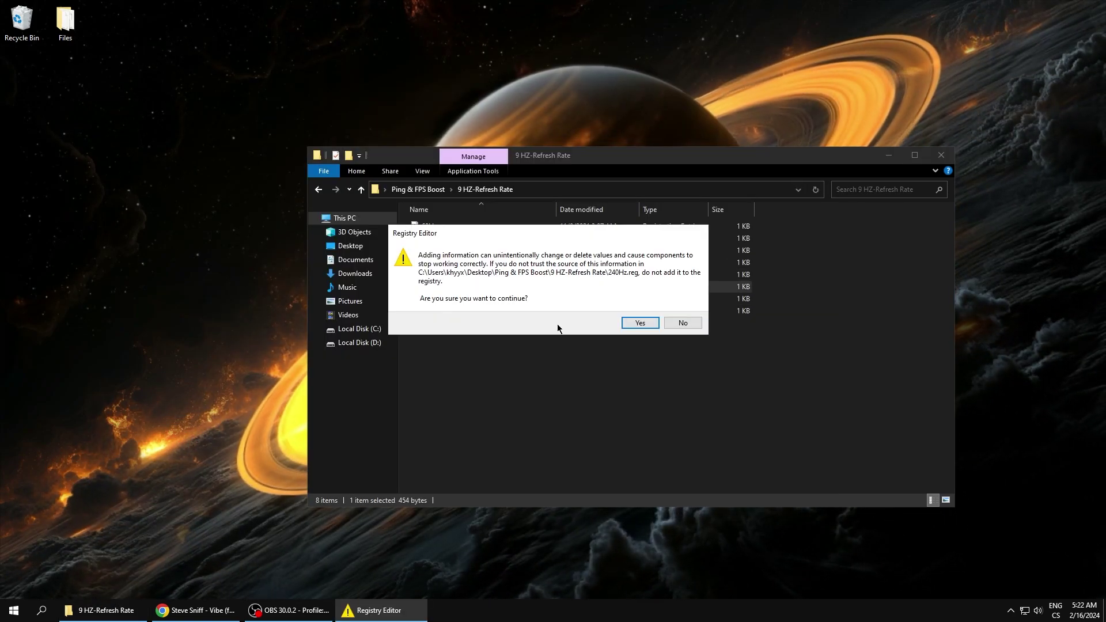
left_click(641, 321)
key("Return")
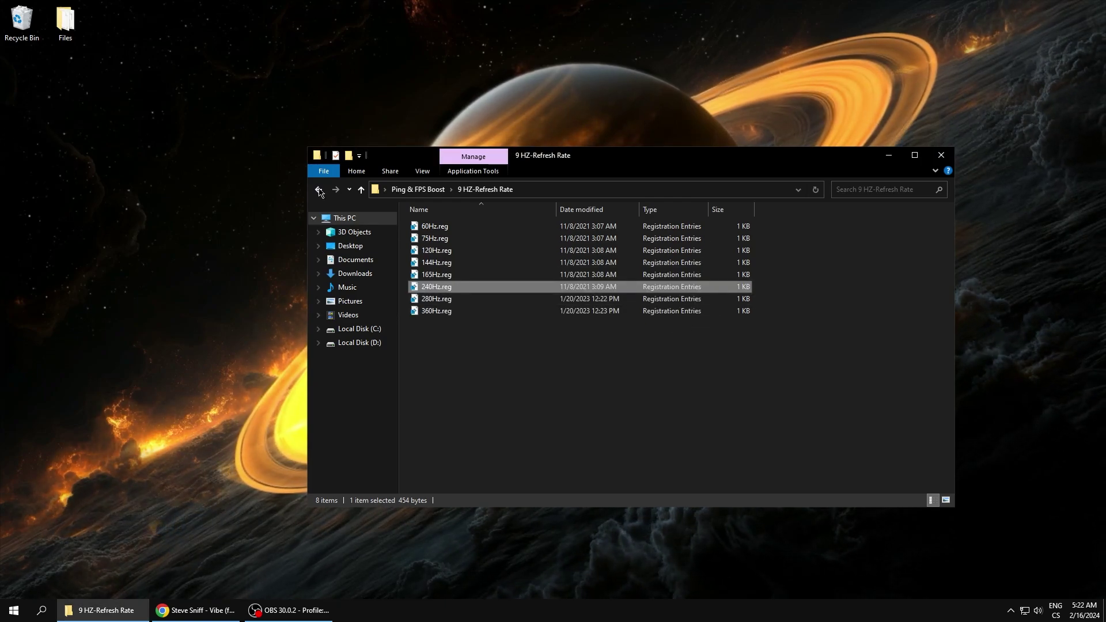
Run the Remove Power Saving Features batch file and Disable Process Mitigation.bat from the 10 CMD TWEAK folder
key("BackSpace")
double_click(447, 335)
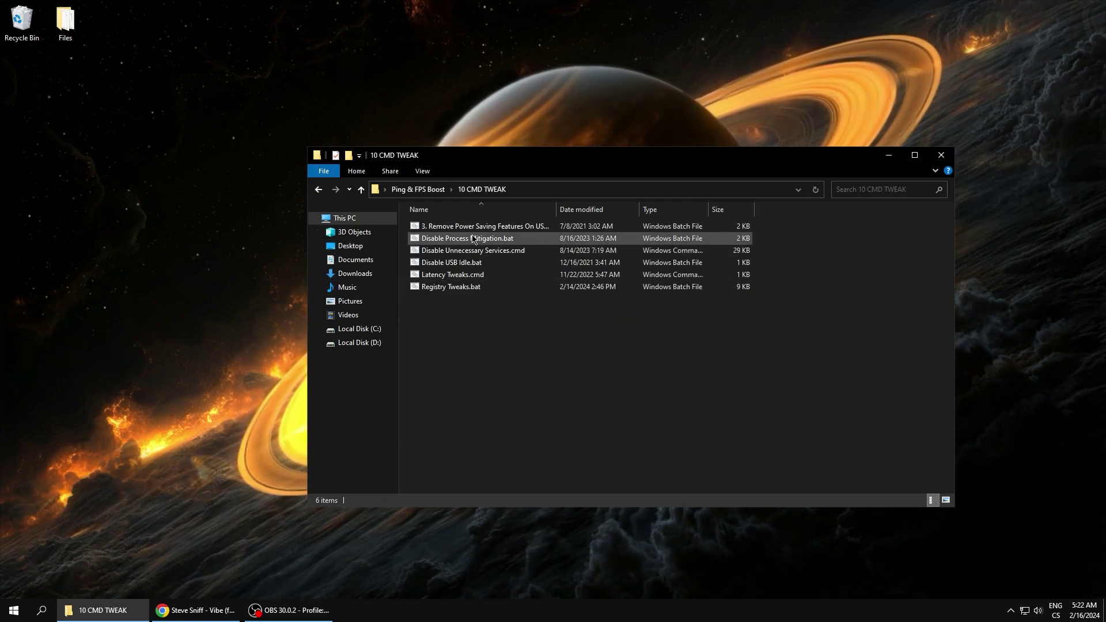
double_click(469, 227)
double_click(467, 239)
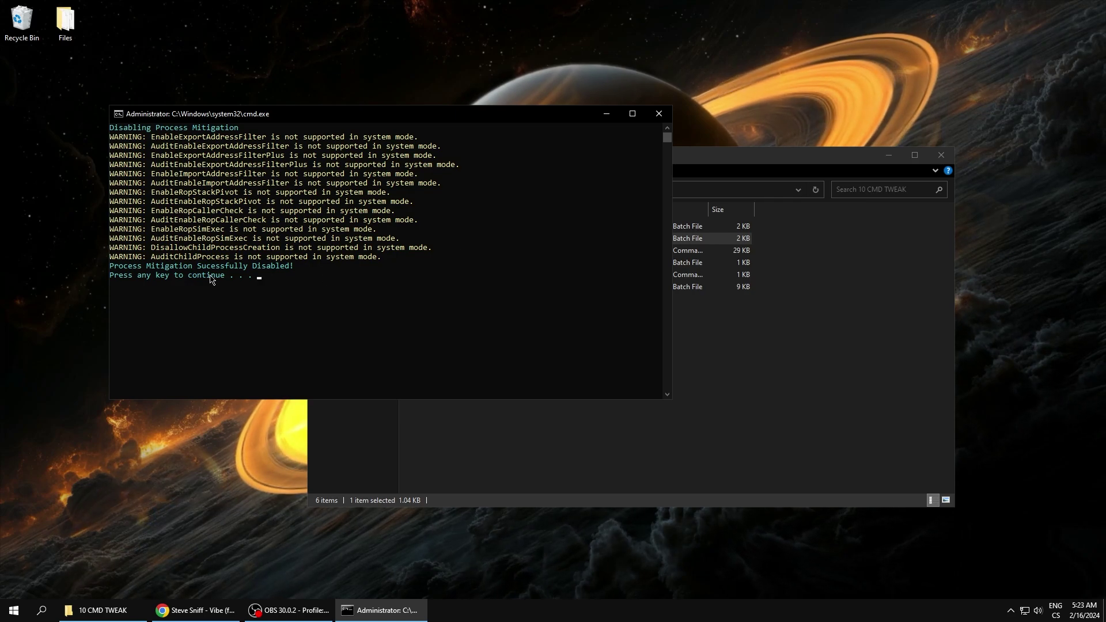
key("space")
Run Disable Unnecessary Services.cmd, answer yes to the confirmation, and choose the basic disabler
double_click(490, 251)
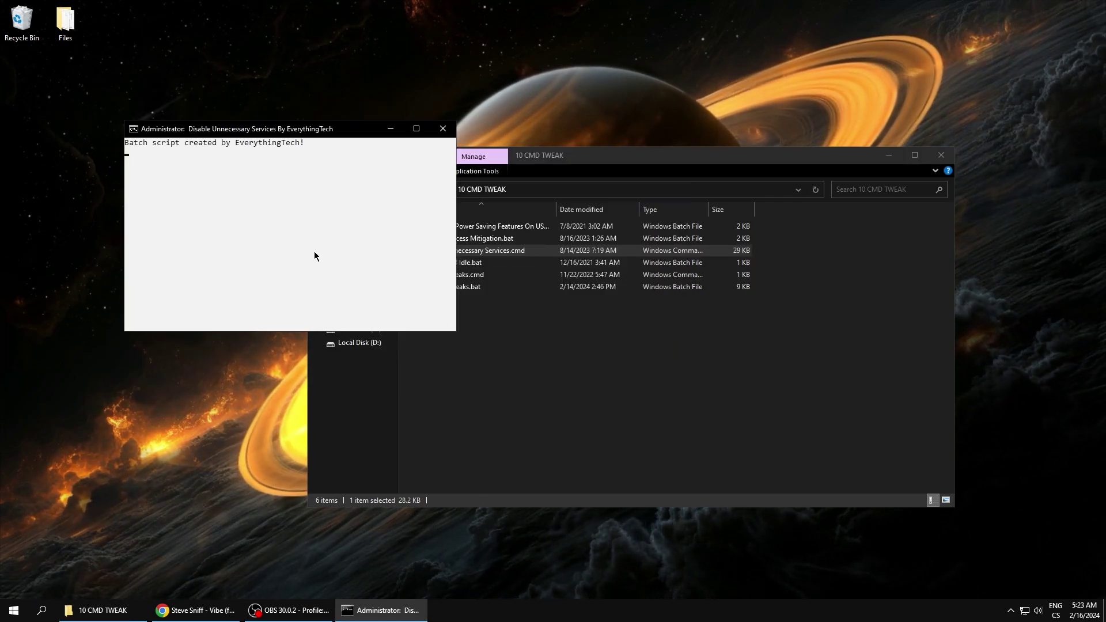
type("yes")
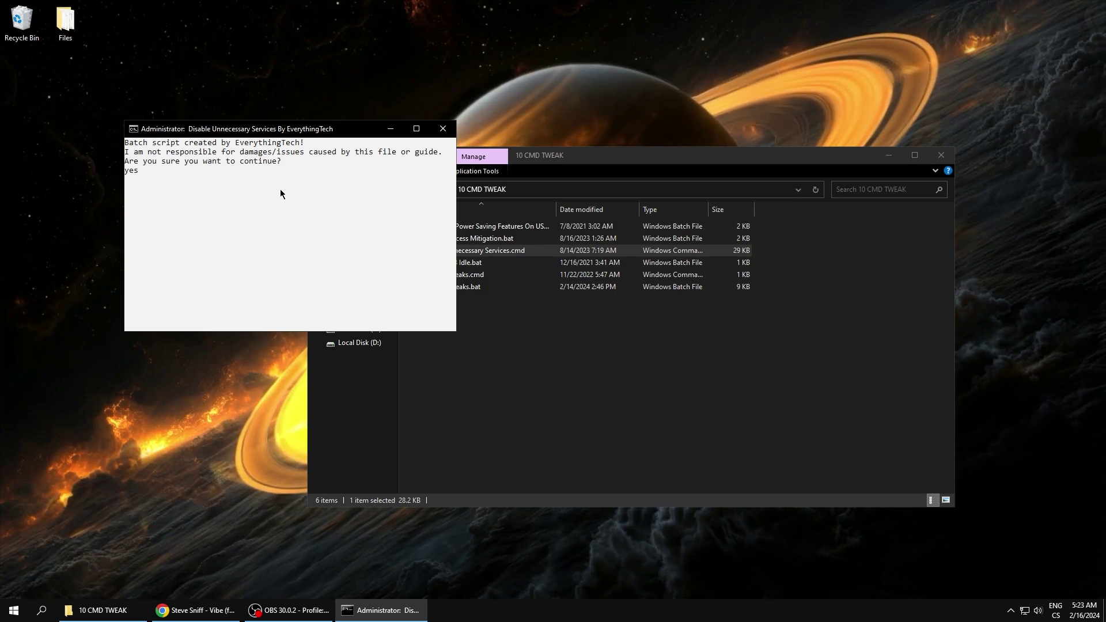
key("Return")
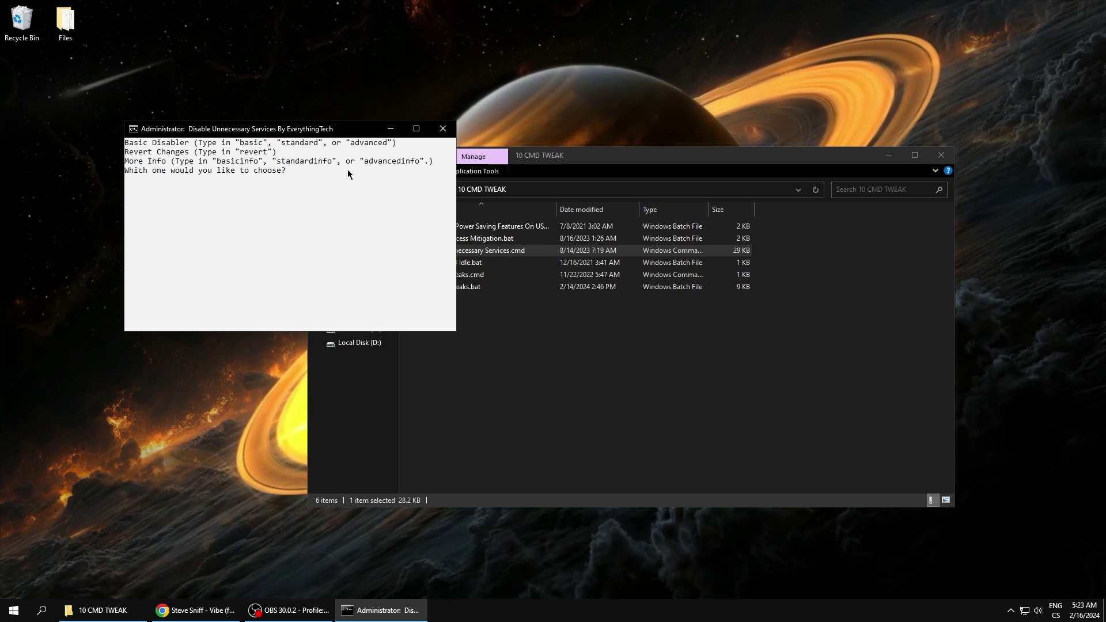
type("basic")
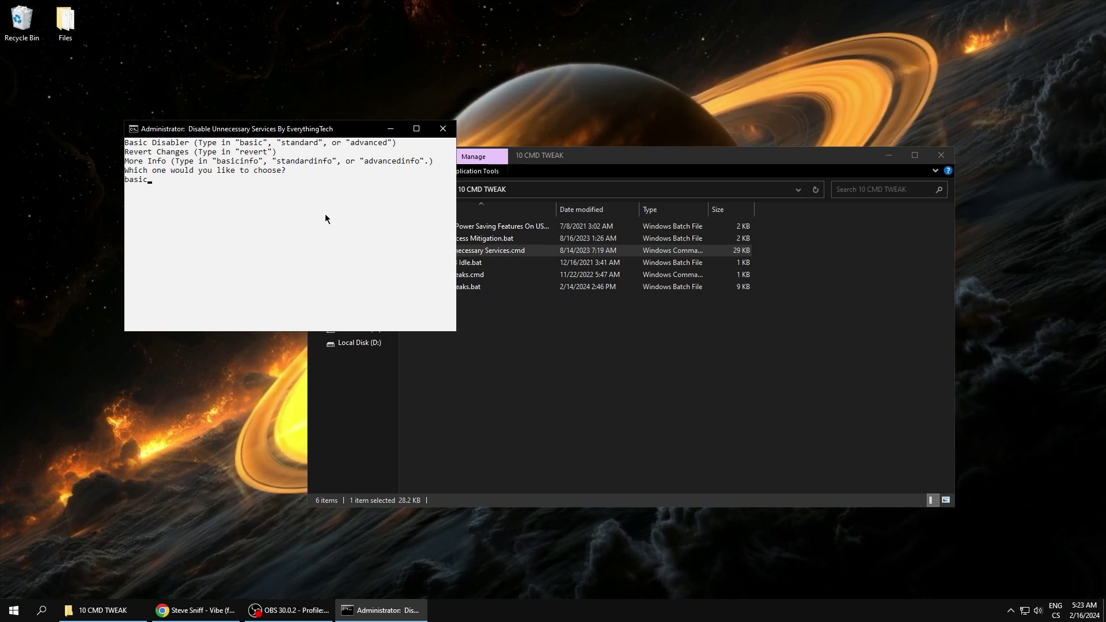
key("Return")
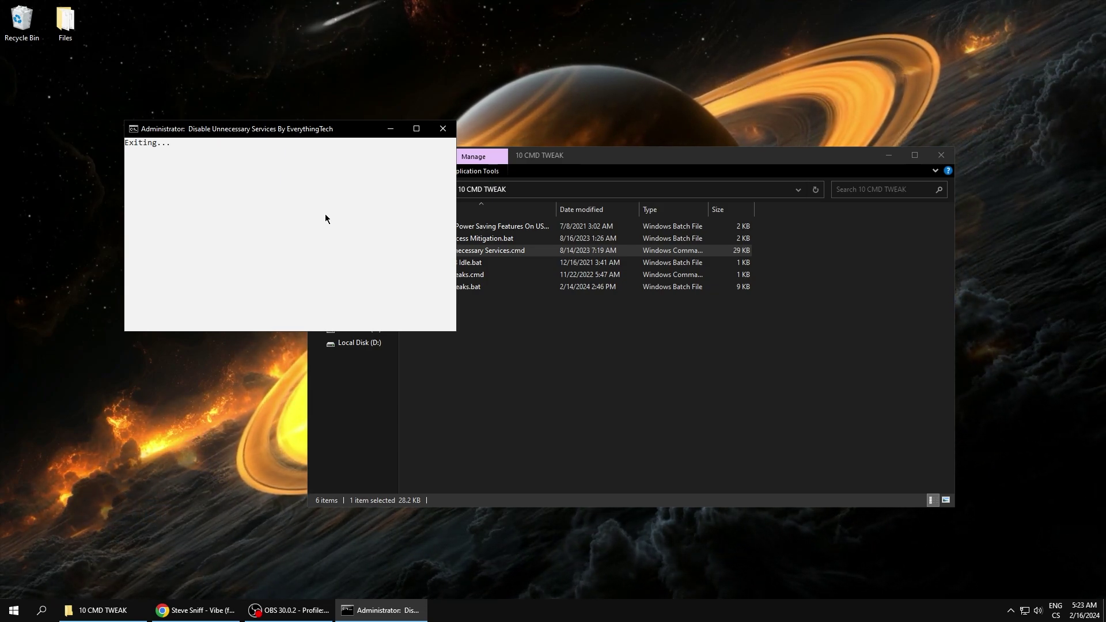
Run Latency Tweaks.cmd and Registry Tweaks.bat, and return to the Ping & FPS Boost folder
left_click(460, 267)
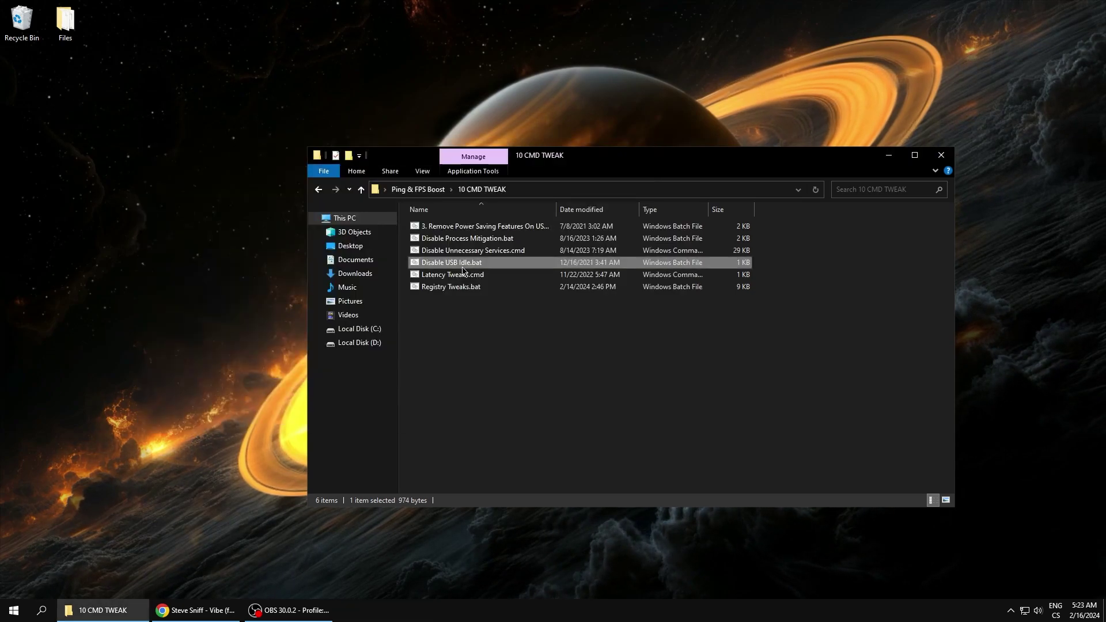
key("Down")
key("Return")
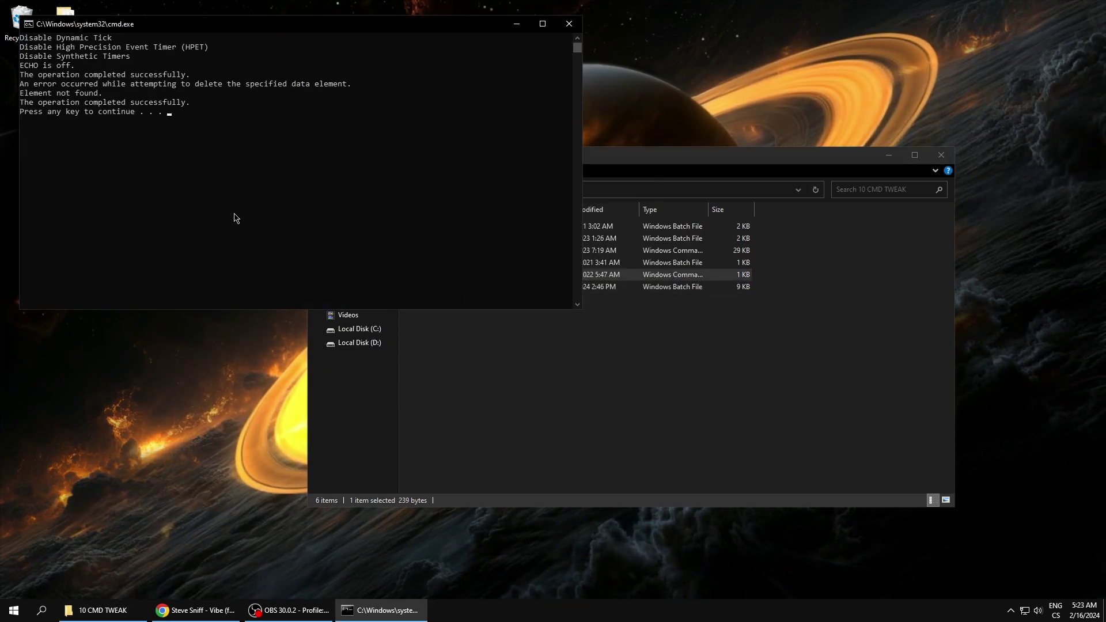
key("Return")
double_click(455, 287)
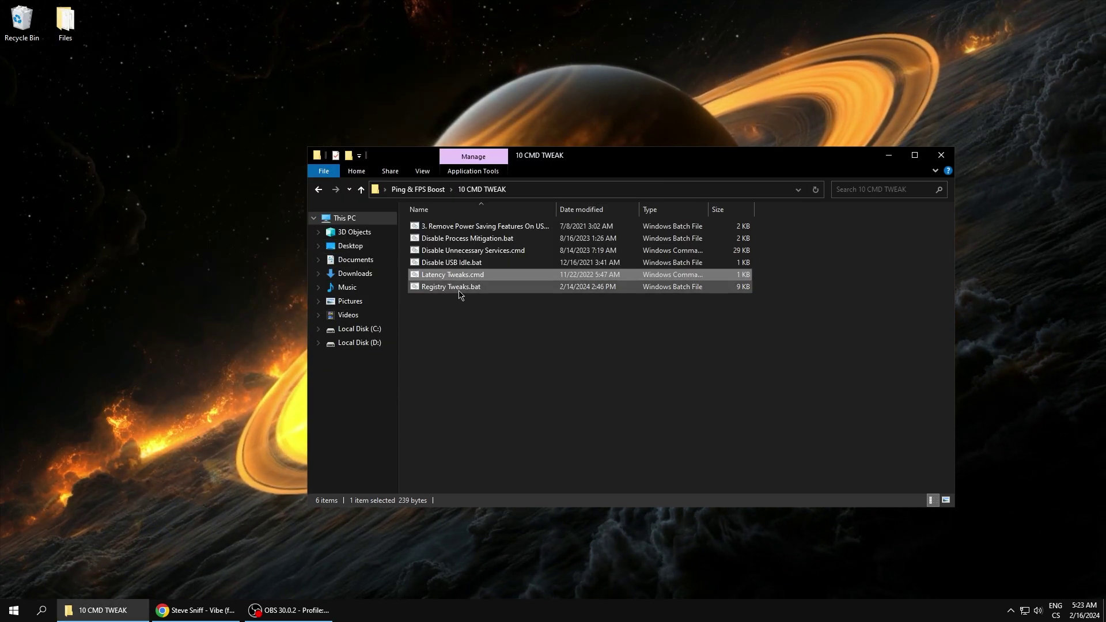
key("BackSpace")
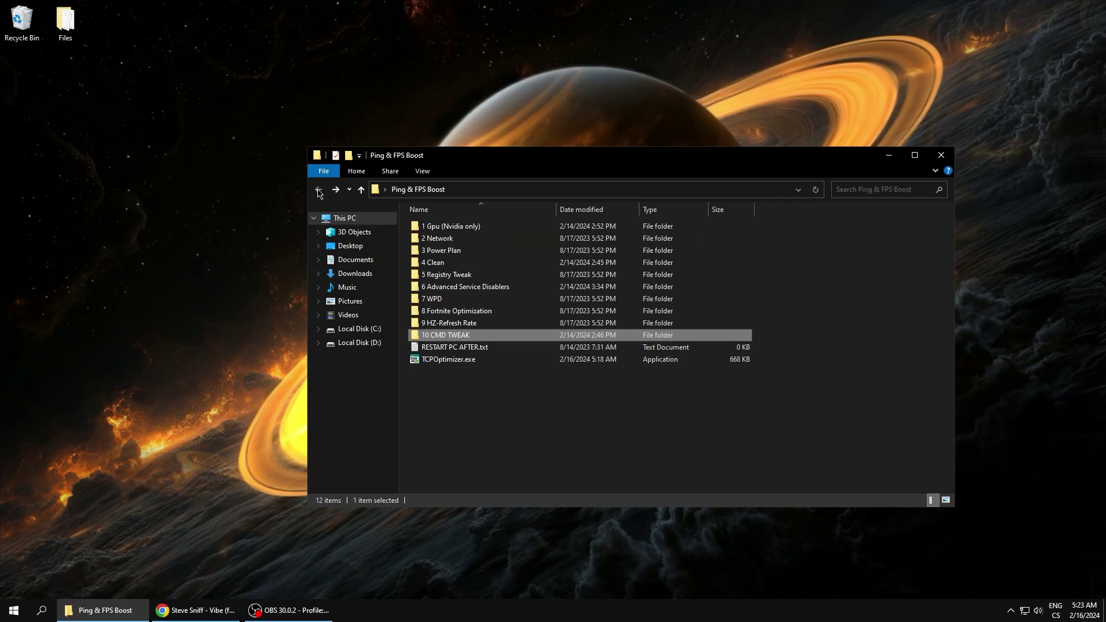
Open TCPOptimizer.exe, set the connection speed to 100 Mbps, and leave both network adapter modification options unticked
double_click(438, 360)
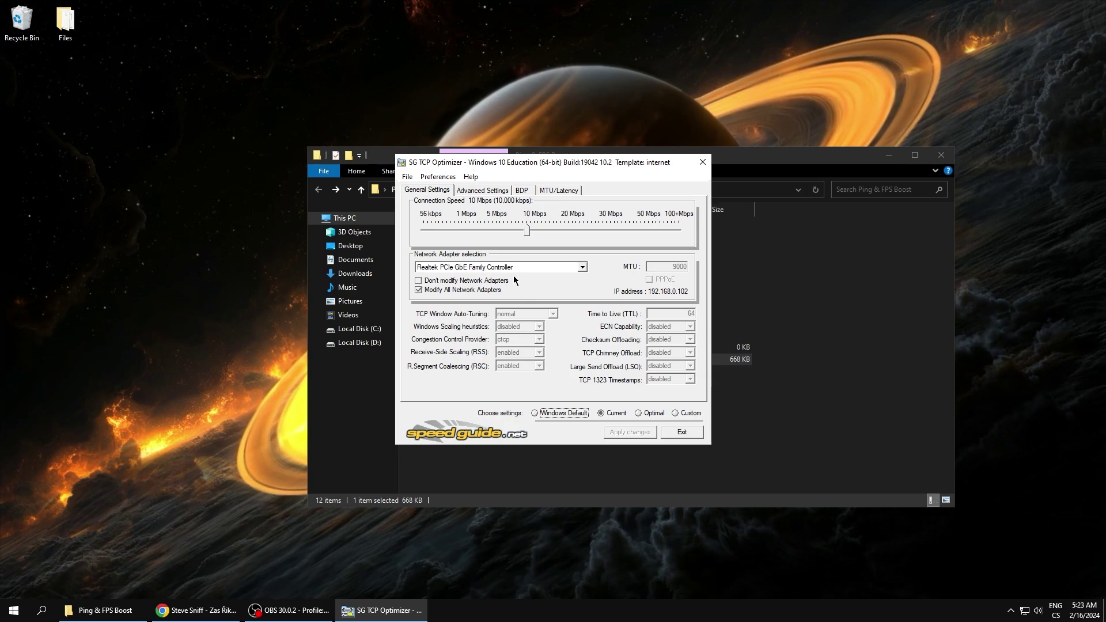
left_click_drag(526, 230, 689, 235)
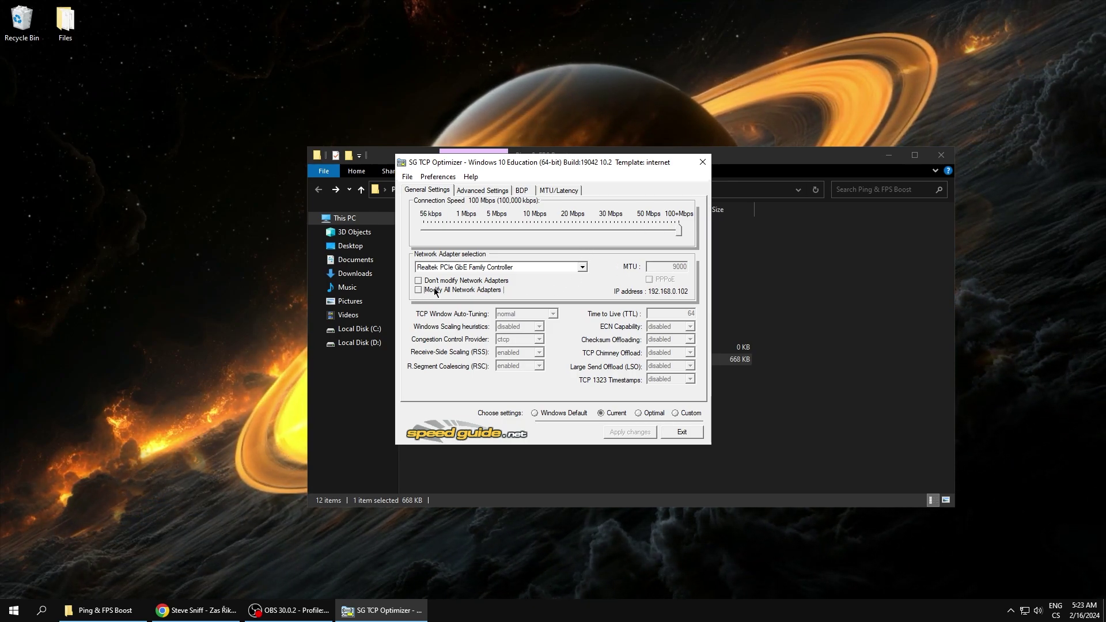
left_click(419, 281)
left_click(419, 280)
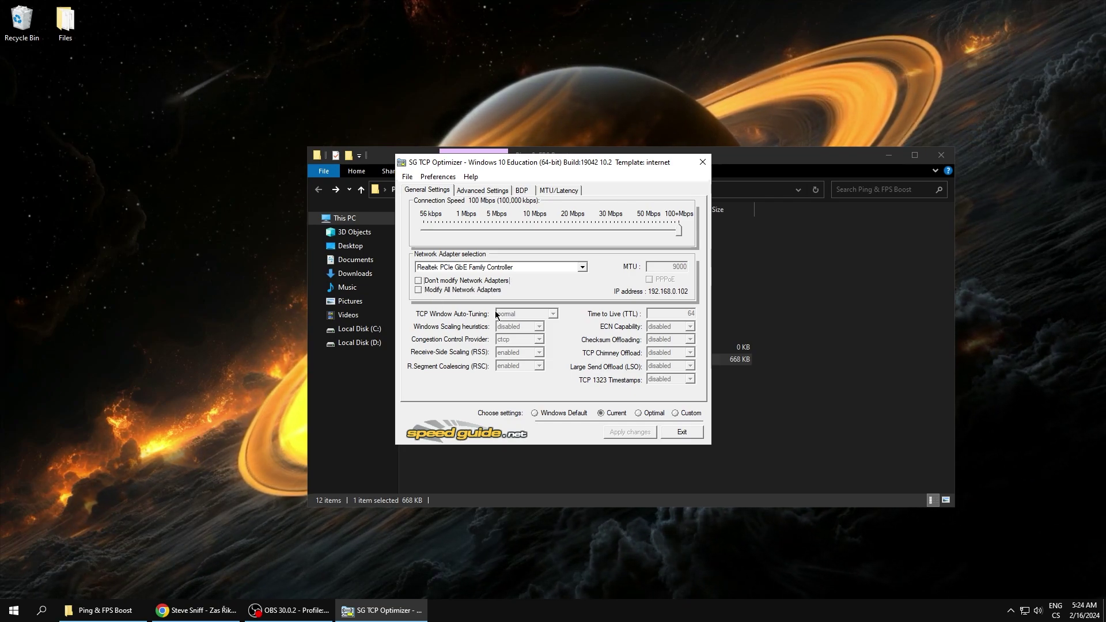
Switch to custom settings, set the MTU to 1500, and set TCP Window Auto-Tuning to disabled
left_click(675, 414)
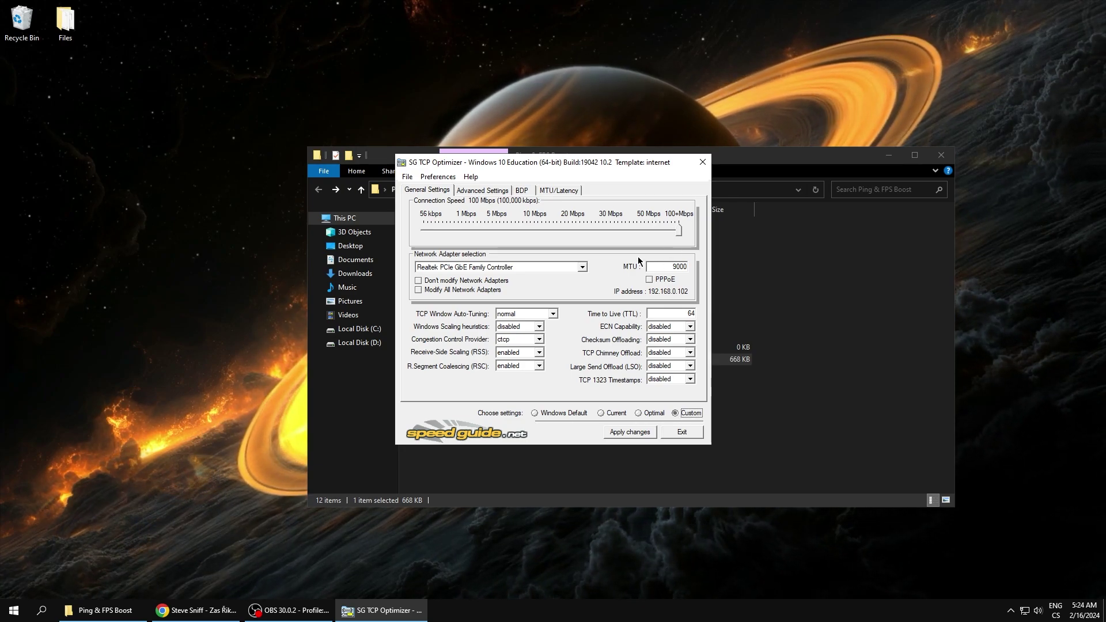
type("1500")
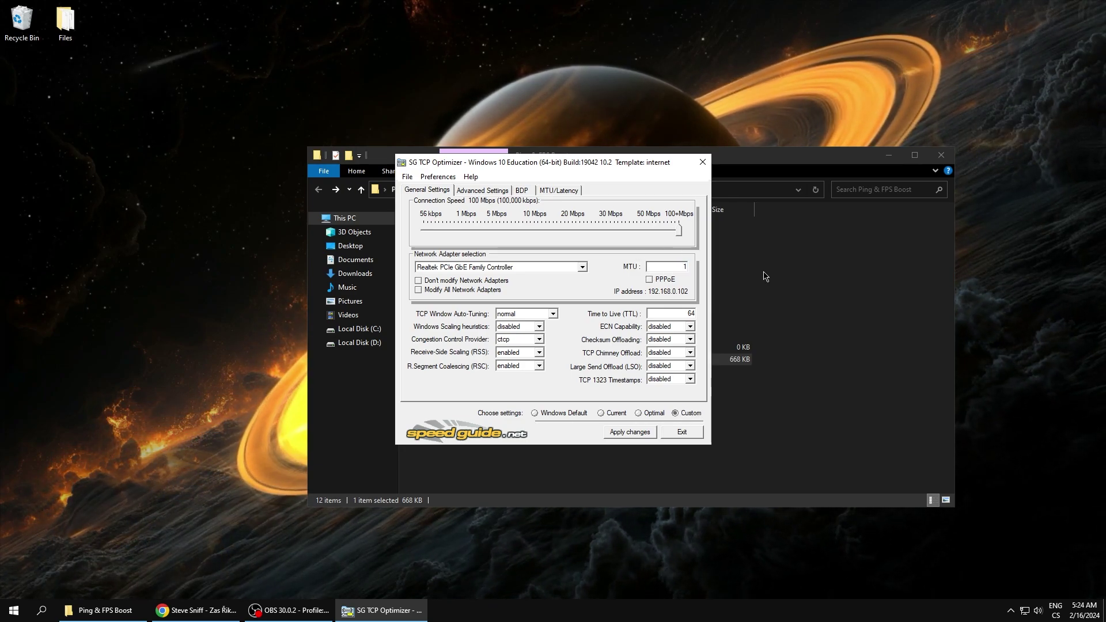
left_click(552, 315)
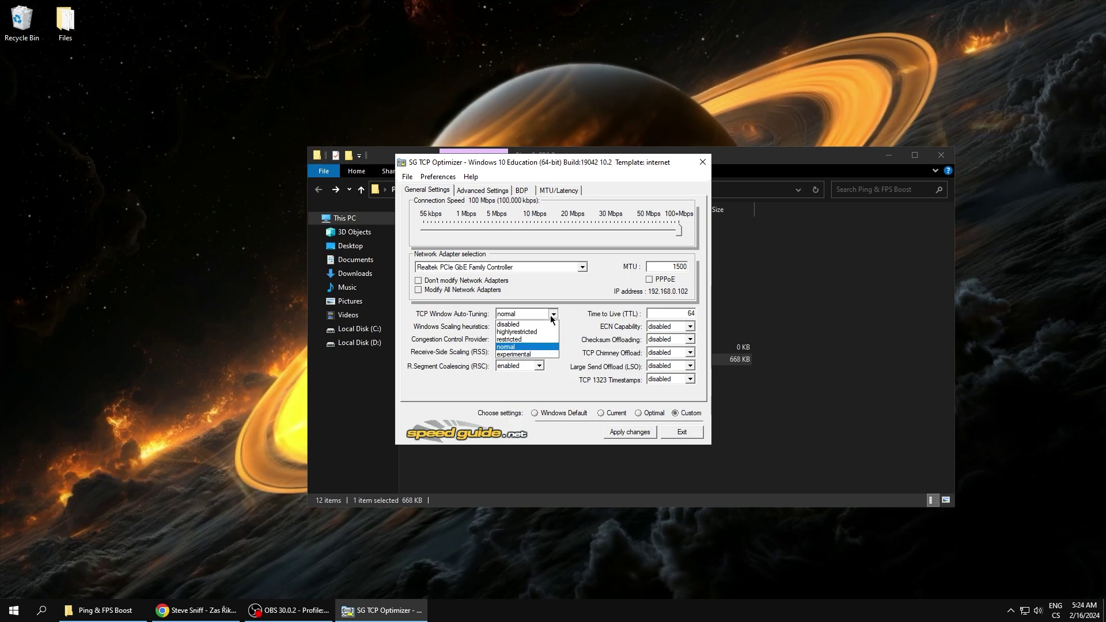
left_click(511, 325)
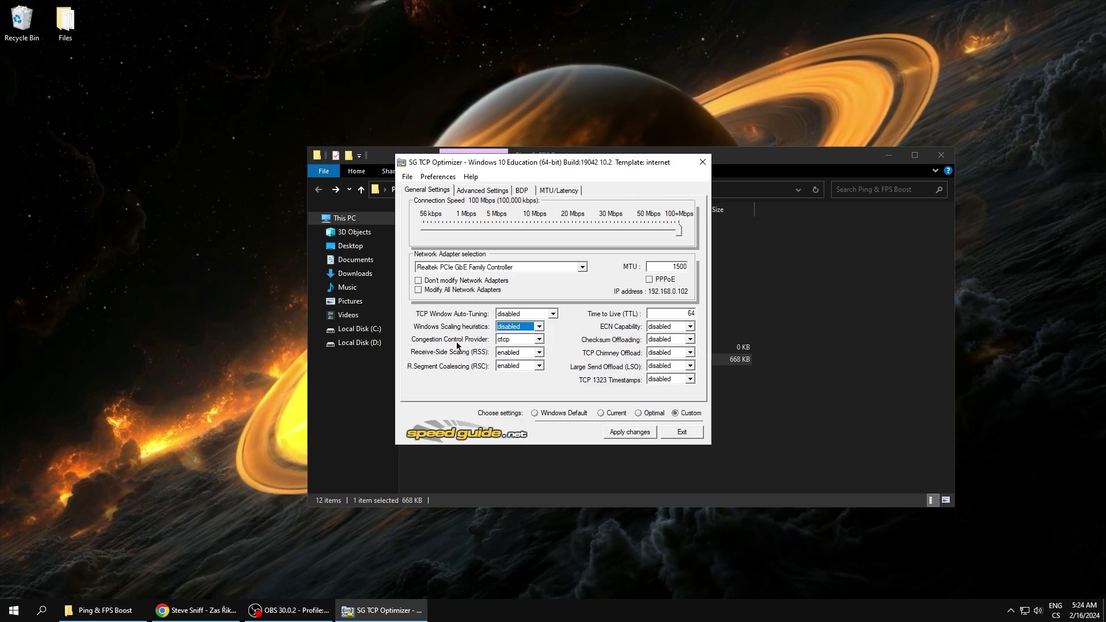
Set the Congestion Control Provider to dctcp, and disable Receive-Side Scaling and R.Segment Coalescing
left_click(540, 339)
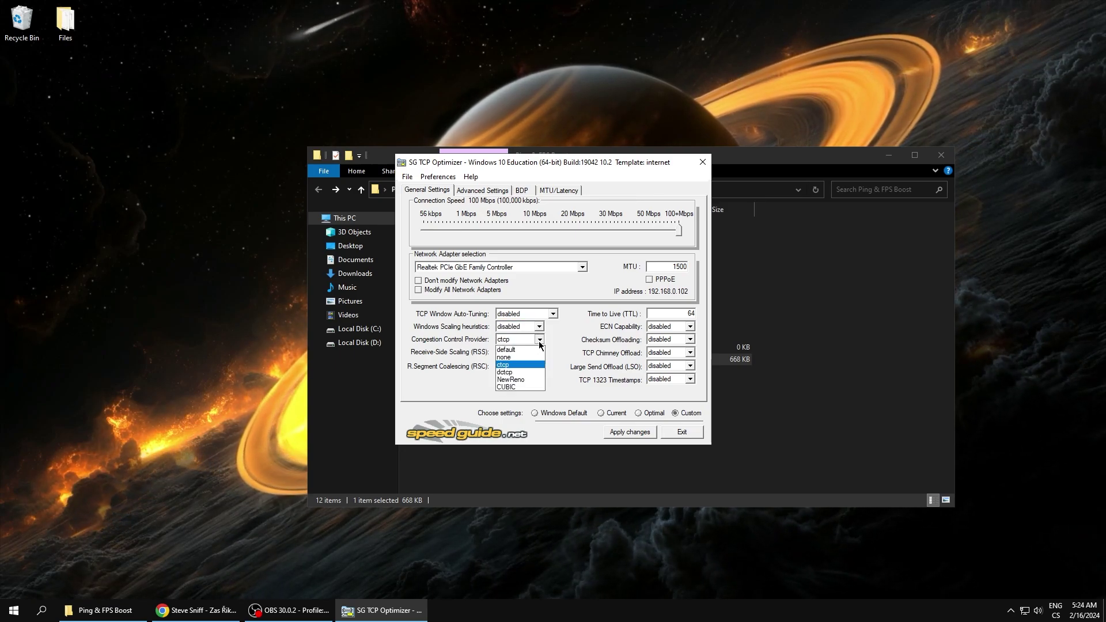
left_click(506, 374)
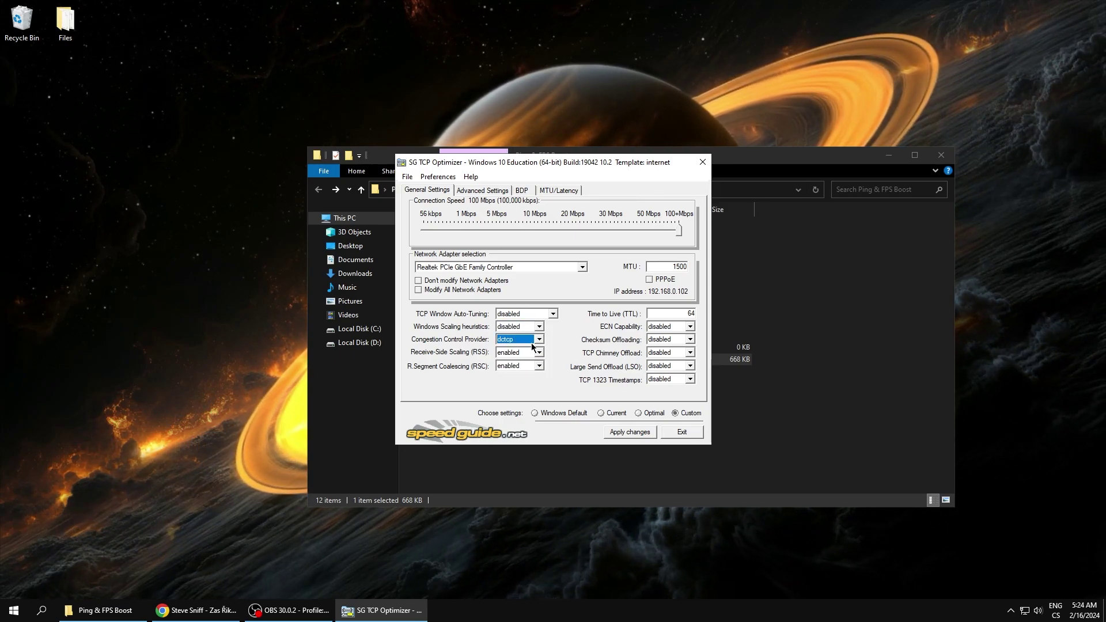
left_click(539, 354)
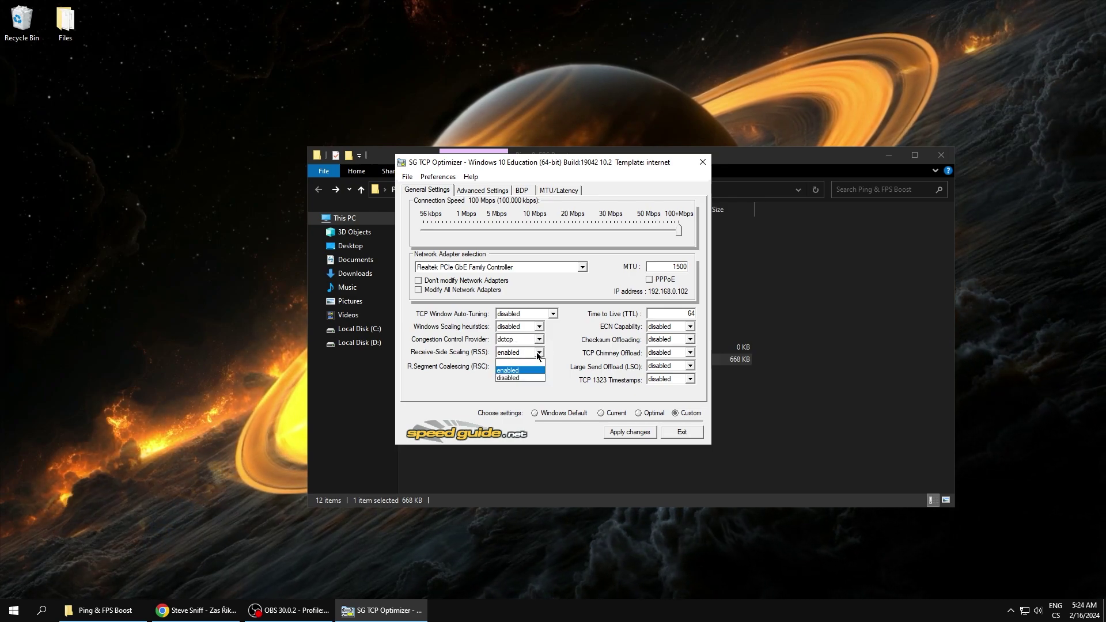
left_click(508, 379)
left_click(539, 367)
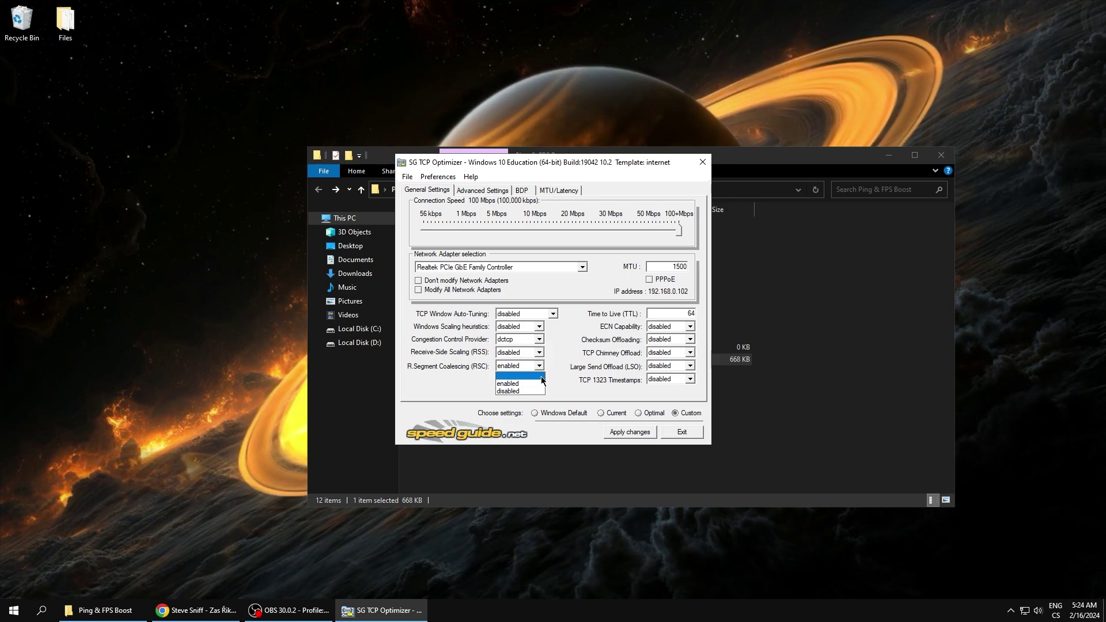
left_click(515, 392)
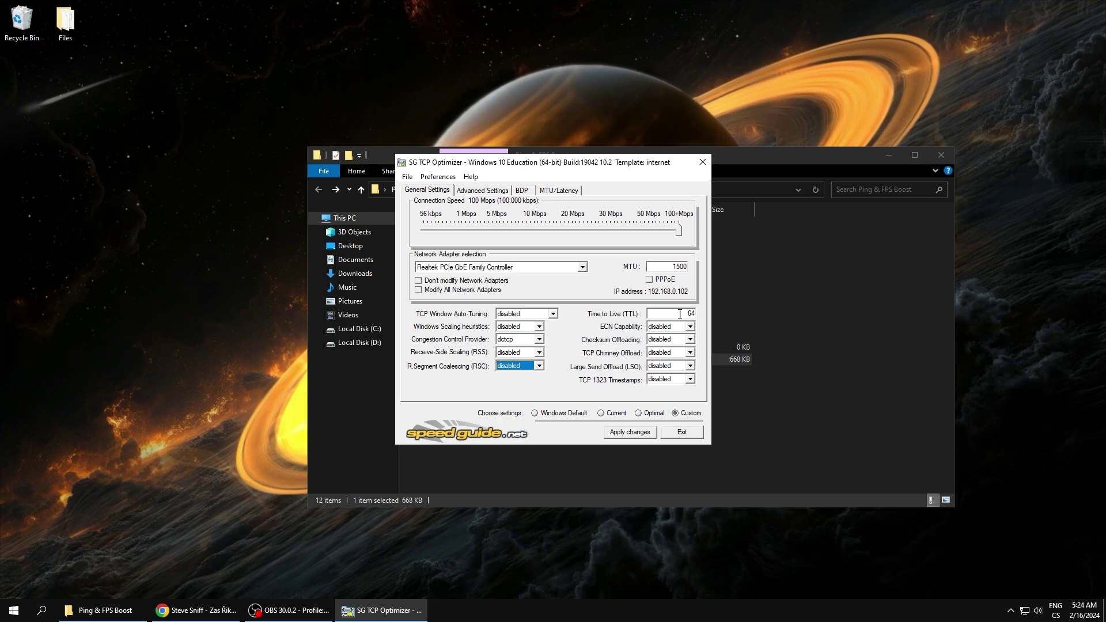
Set Time to Live to 40, and choose disabled for ECN Capability and Checksum Offloading
left_click_drag(677, 313, 718, 312)
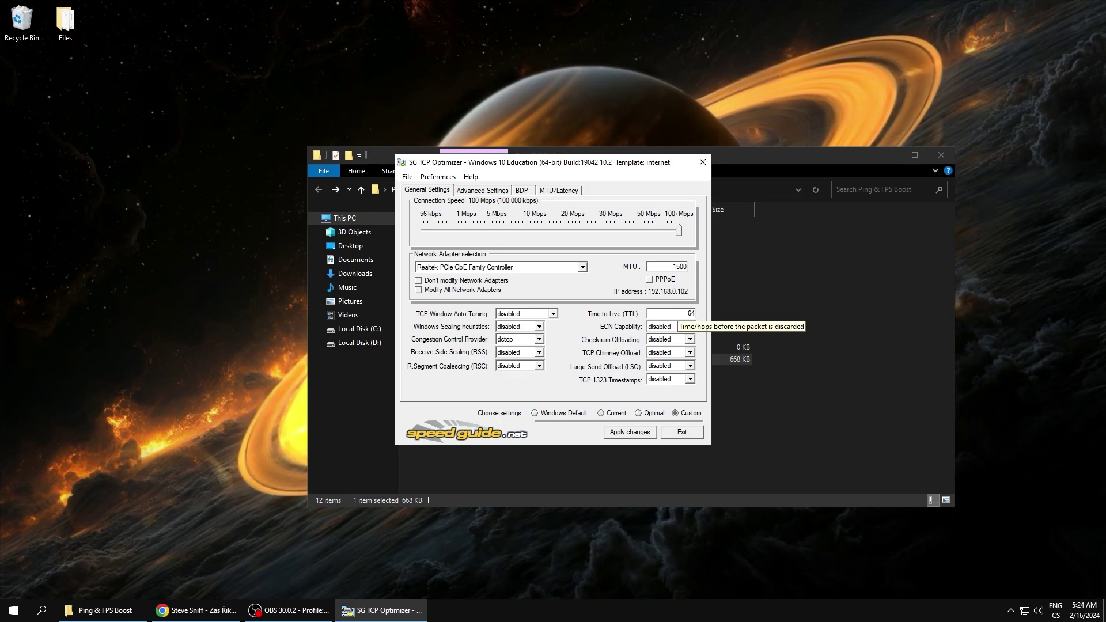
left_click_drag(681, 310, 747, 320)
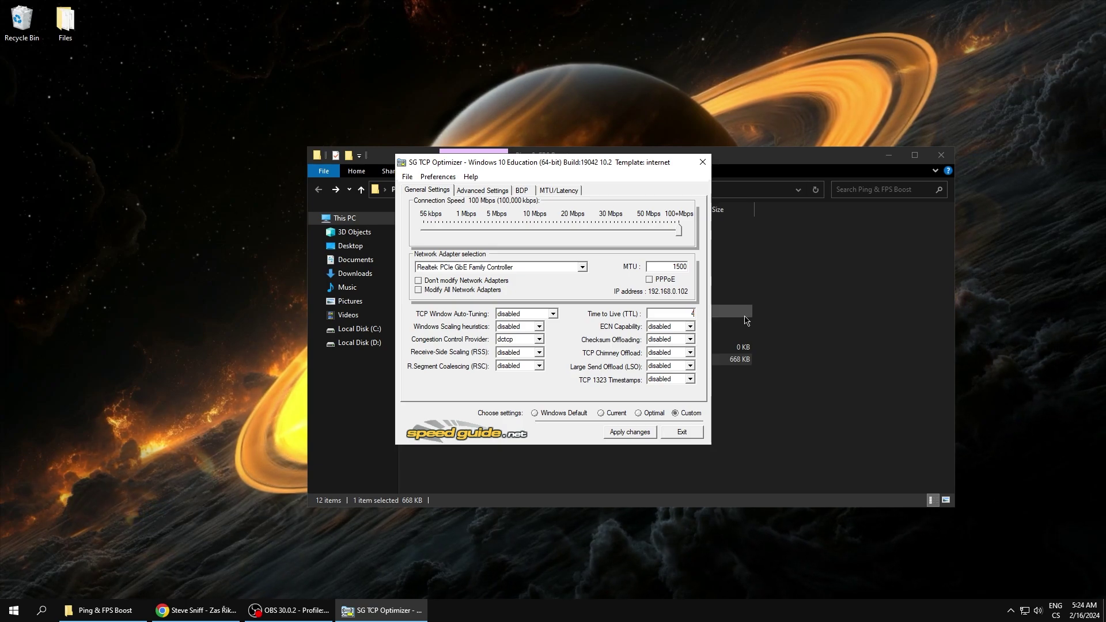
type("40")
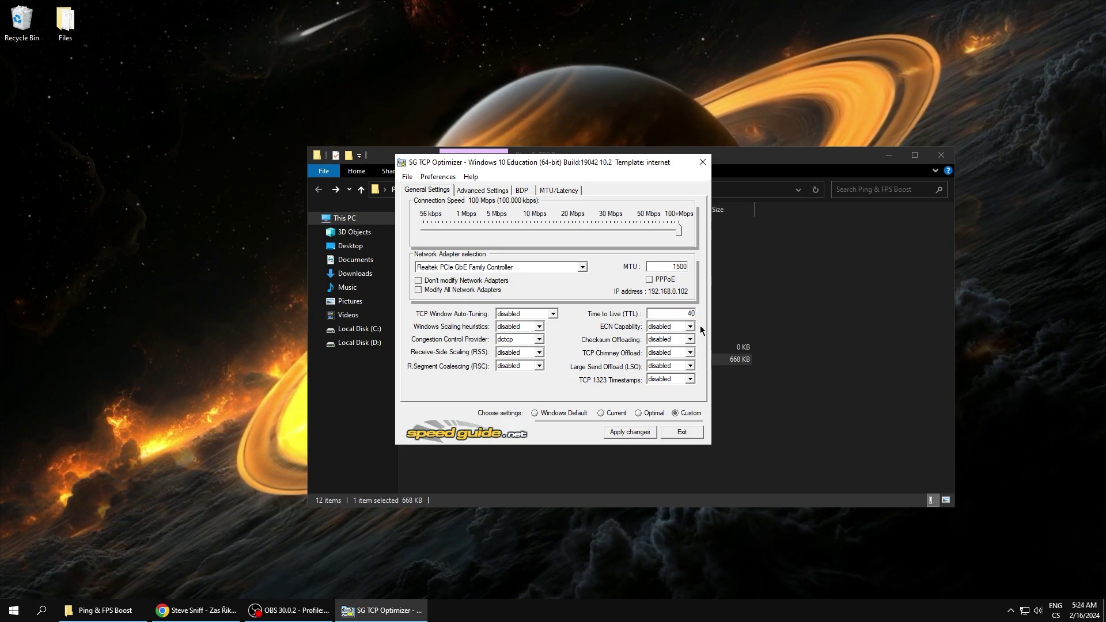
left_click(690, 327)
left_click(672, 352)
left_click(690, 340)
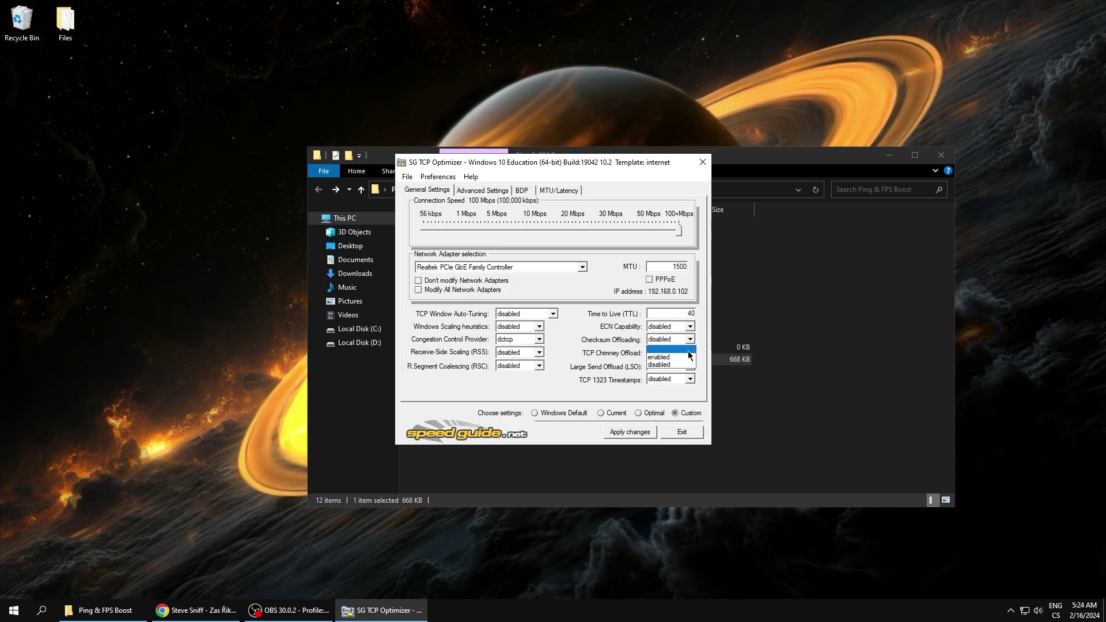
left_click(691, 365)
Choose disabled for TCP Chimney Offload, Large Send Offload, and TCP 1323 Timestamps
left_click(691, 353)
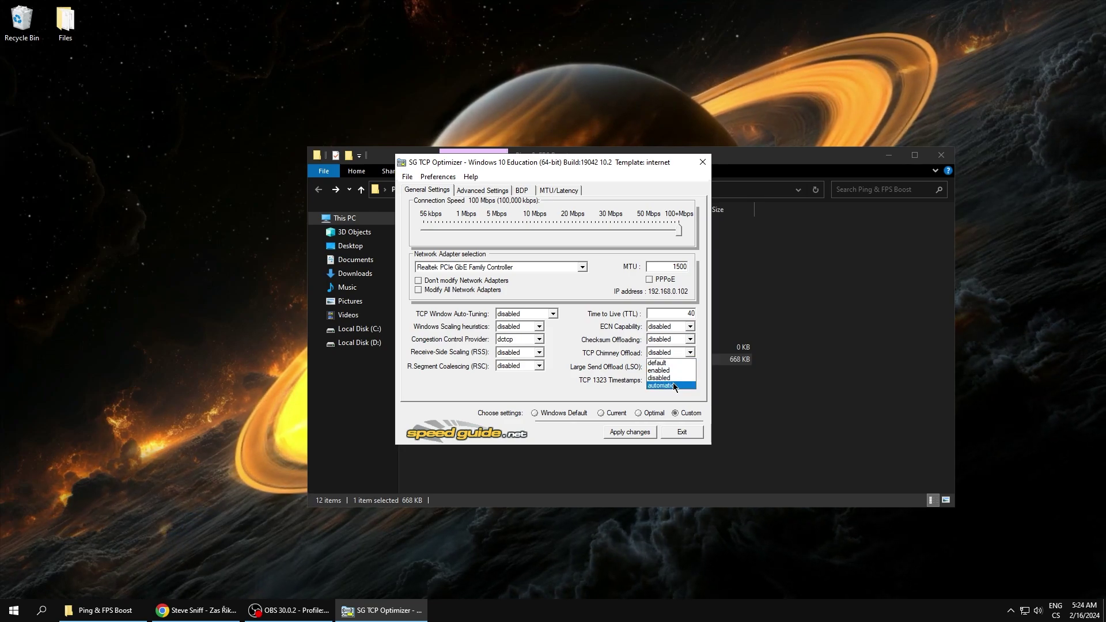
left_click(673, 379)
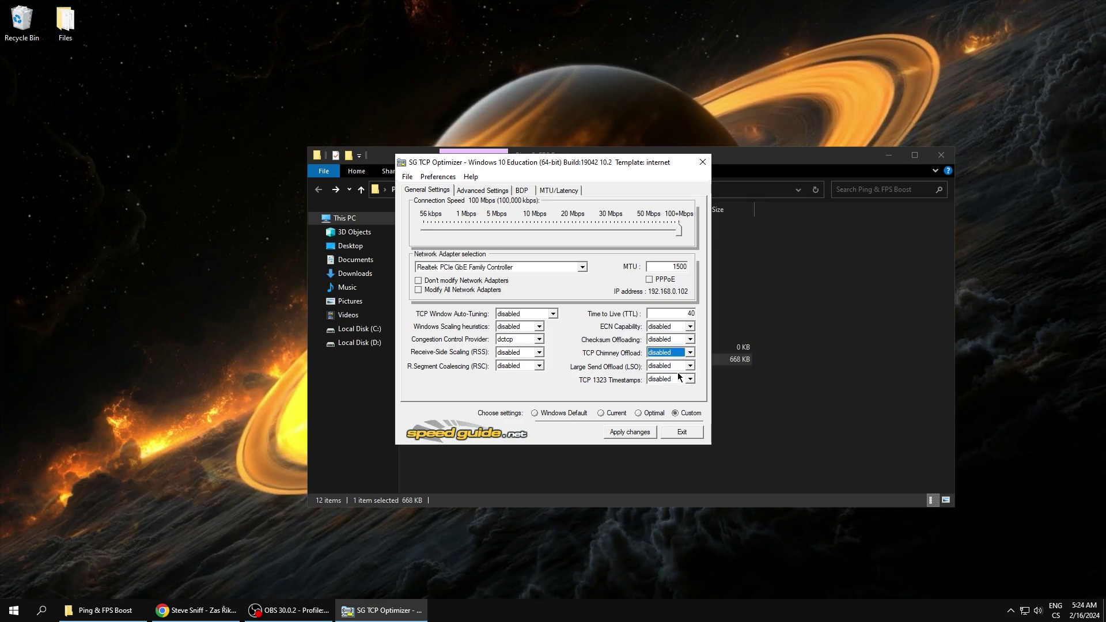
left_click(690, 366)
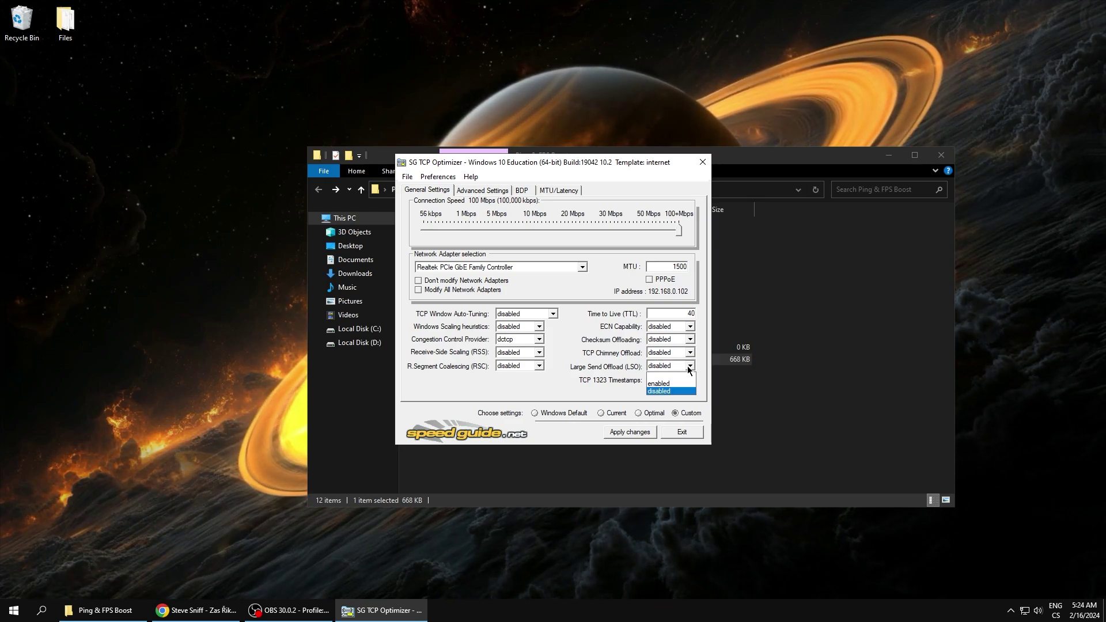
left_click(669, 392)
left_click(690, 380)
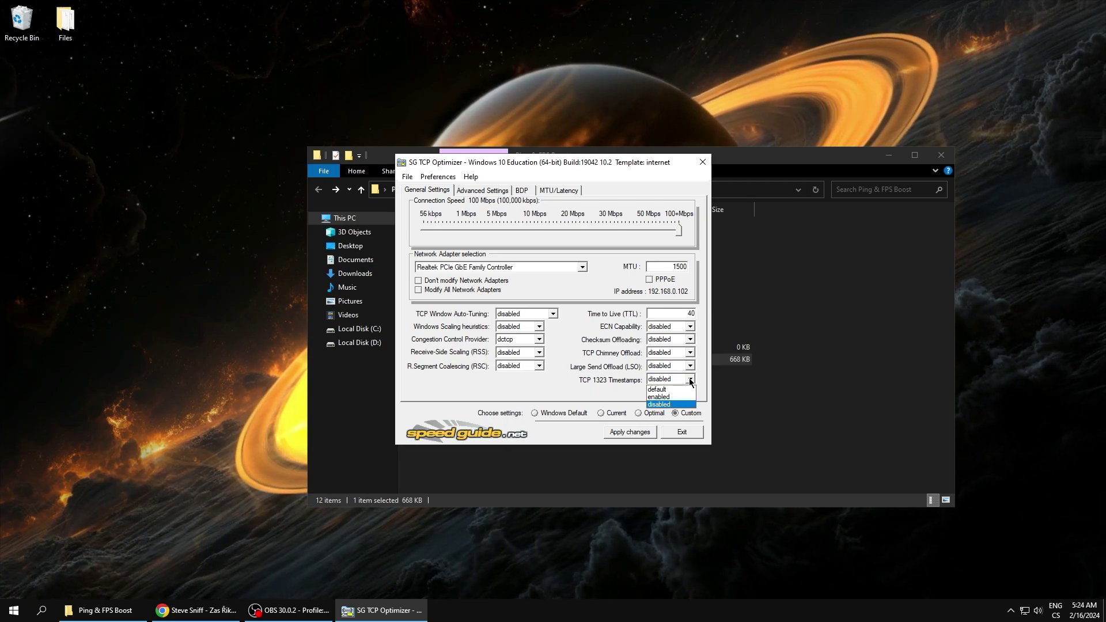
left_click(659, 405)
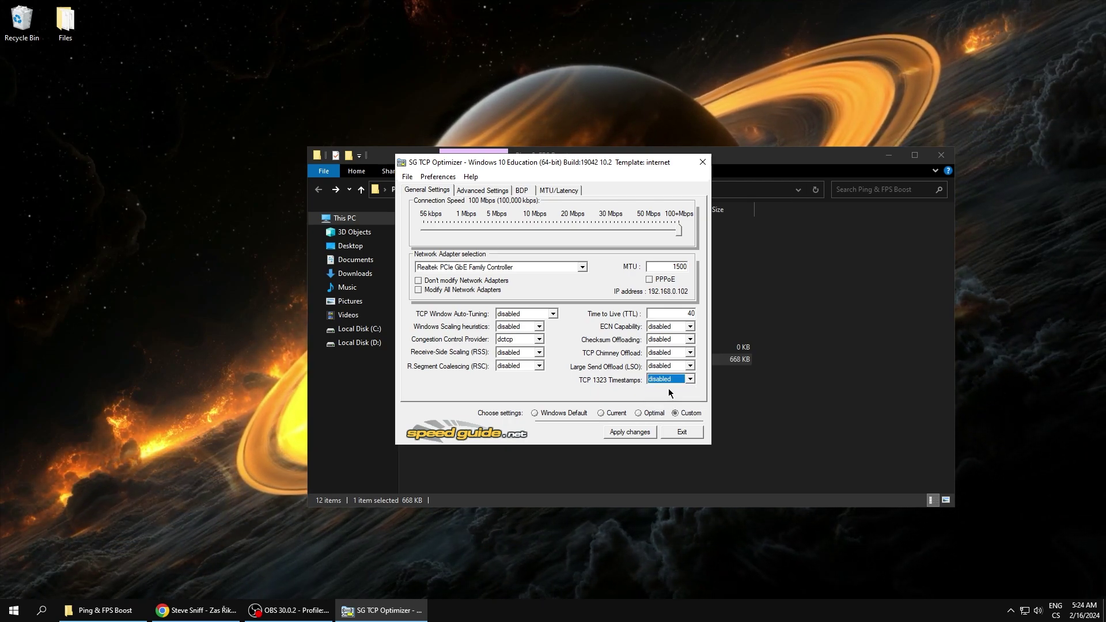
In the advanced settings, set both Internet Explorer maximum connection values, MaxConnectionsPer1_0Server and MaxConnectionsPerServer, to 10
left_click(483, 190)
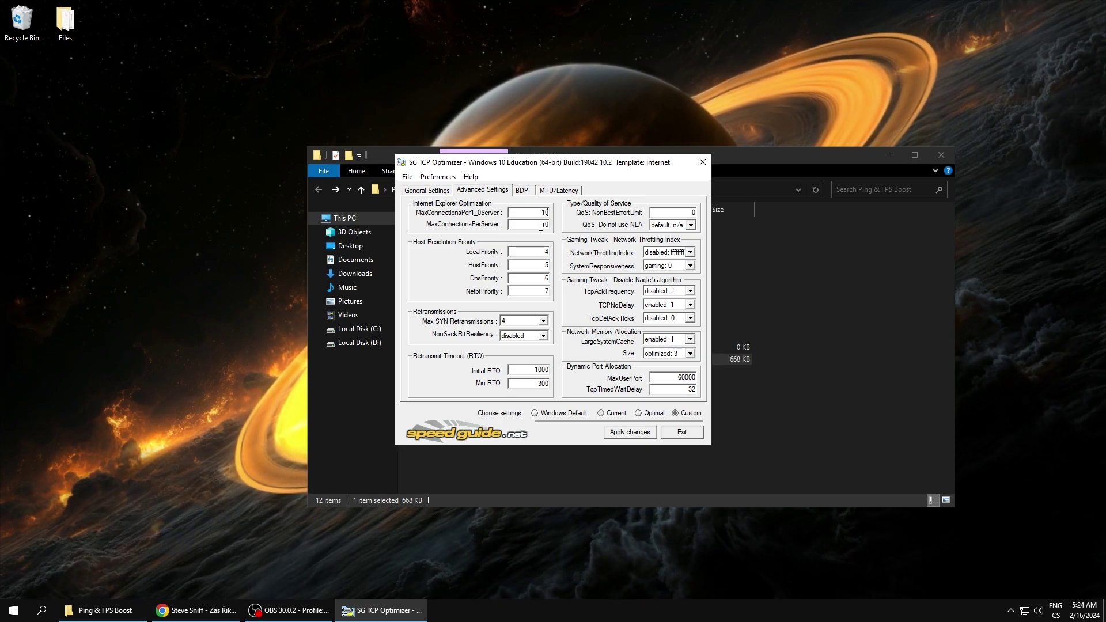
key("Tab")
type("10")
key("Tab")
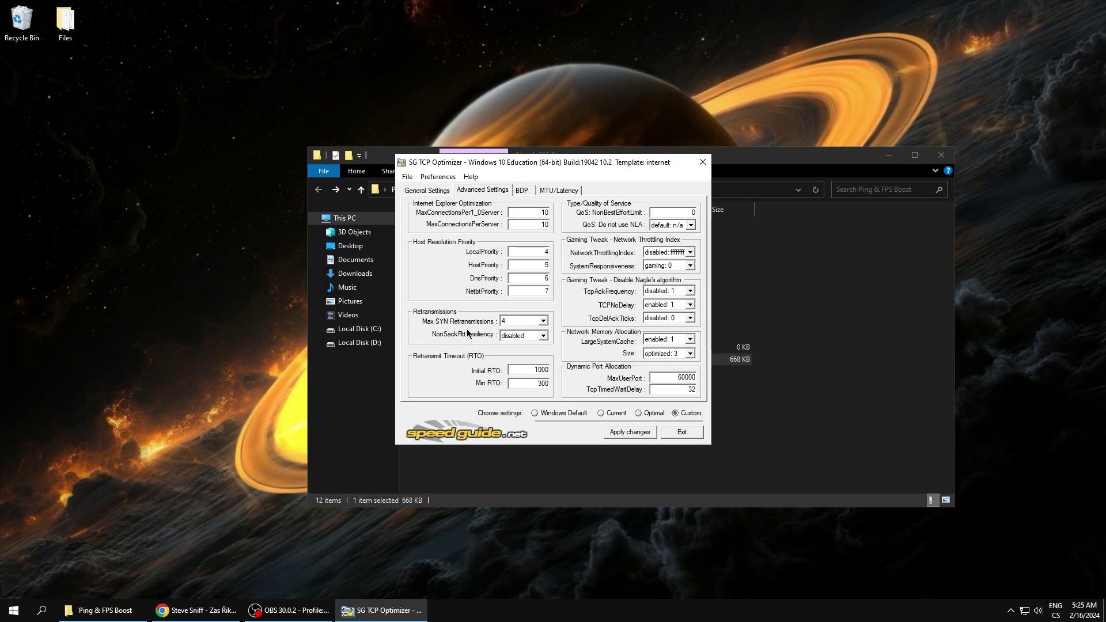
Set Max SYN Retransmissions to 6 and NonSackRttResiliency to enabled
left_click(544, 321)
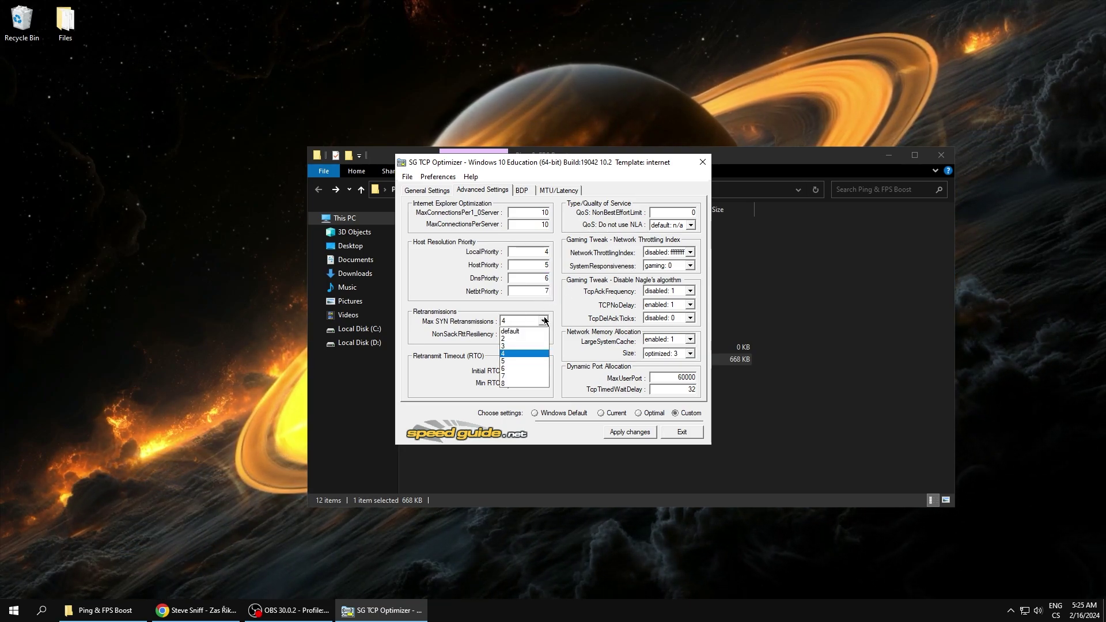
left_click(508, 369)
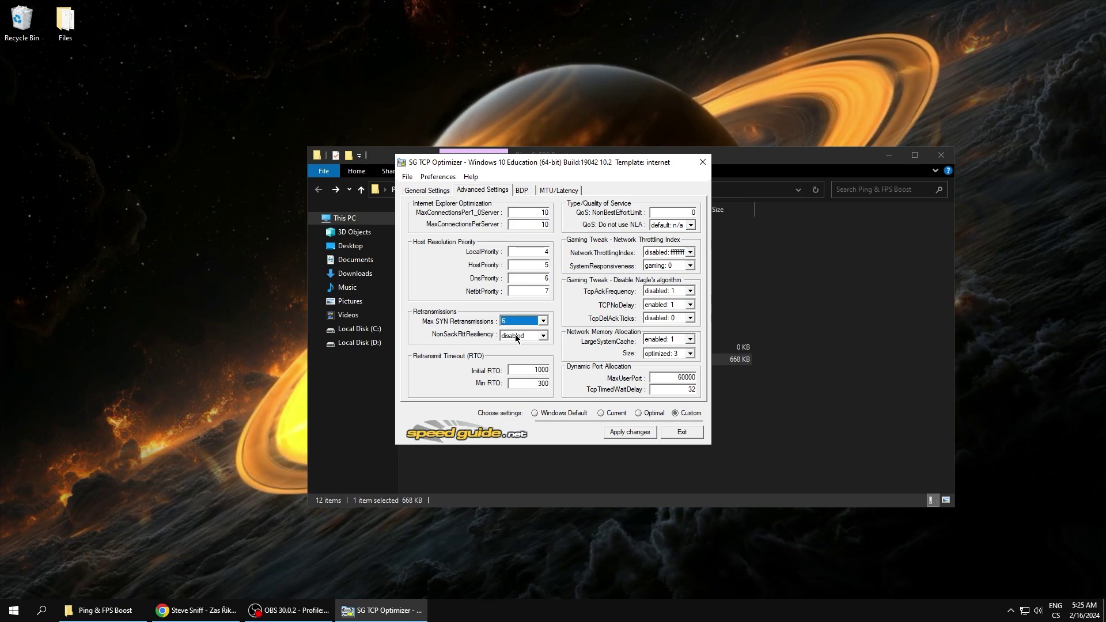
left_click(532, 336)
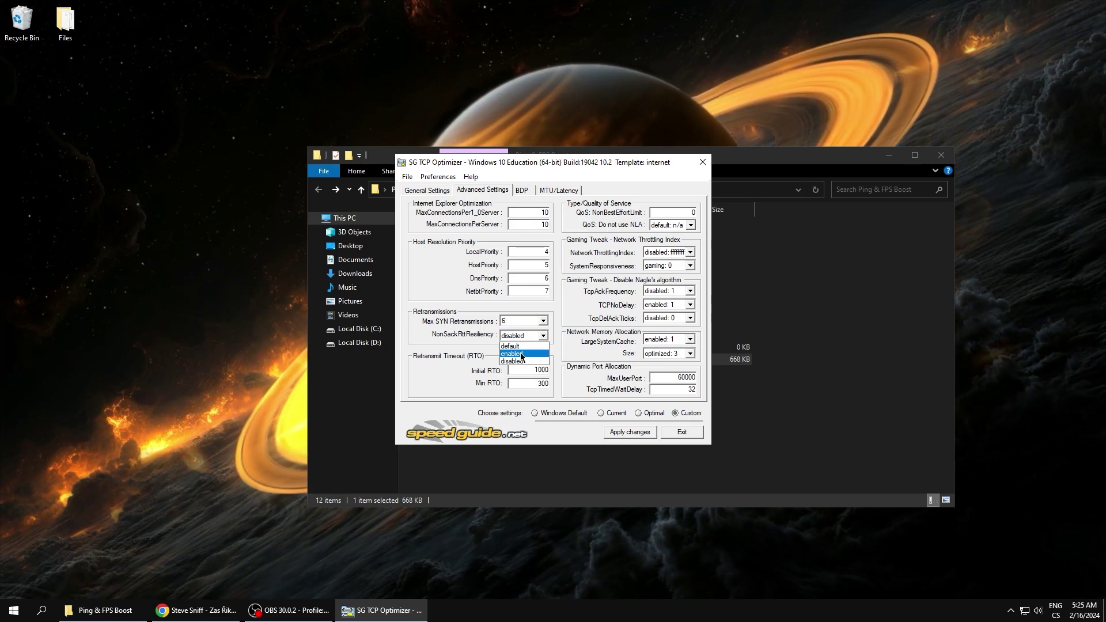
left_click(521, 355)
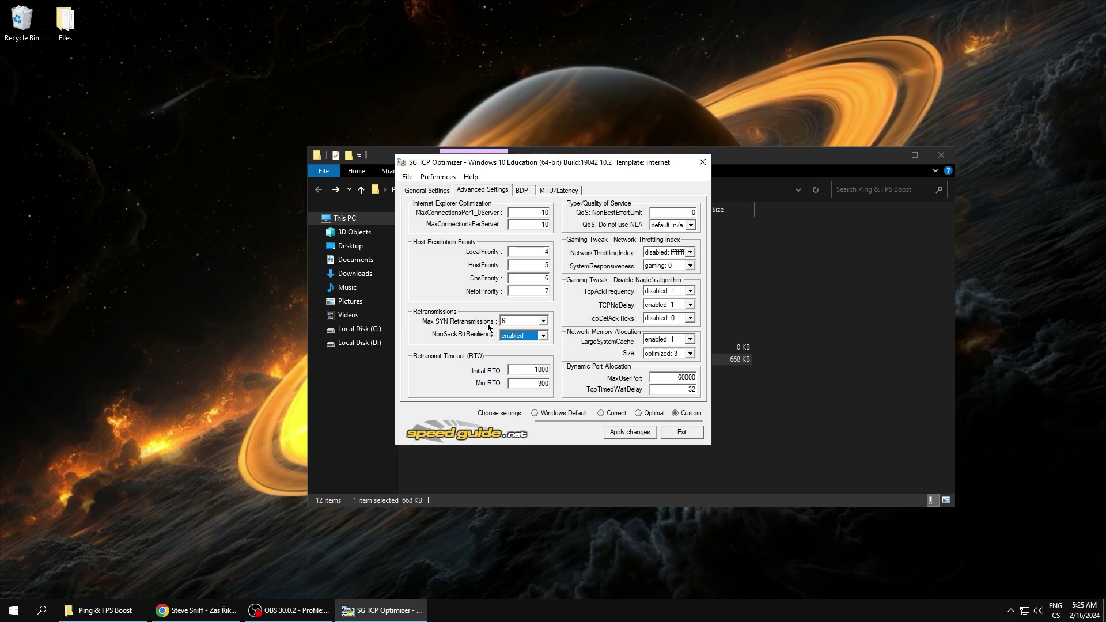
Set both the Initial RTO and the Min RTO to 300
double_click(533, 370)
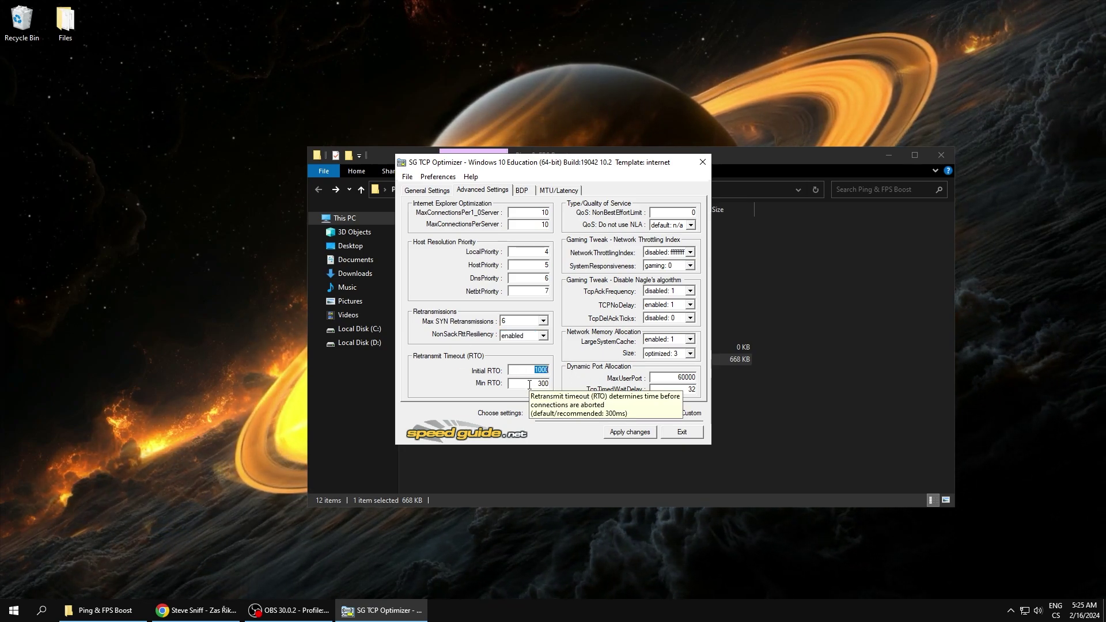
type("3000")
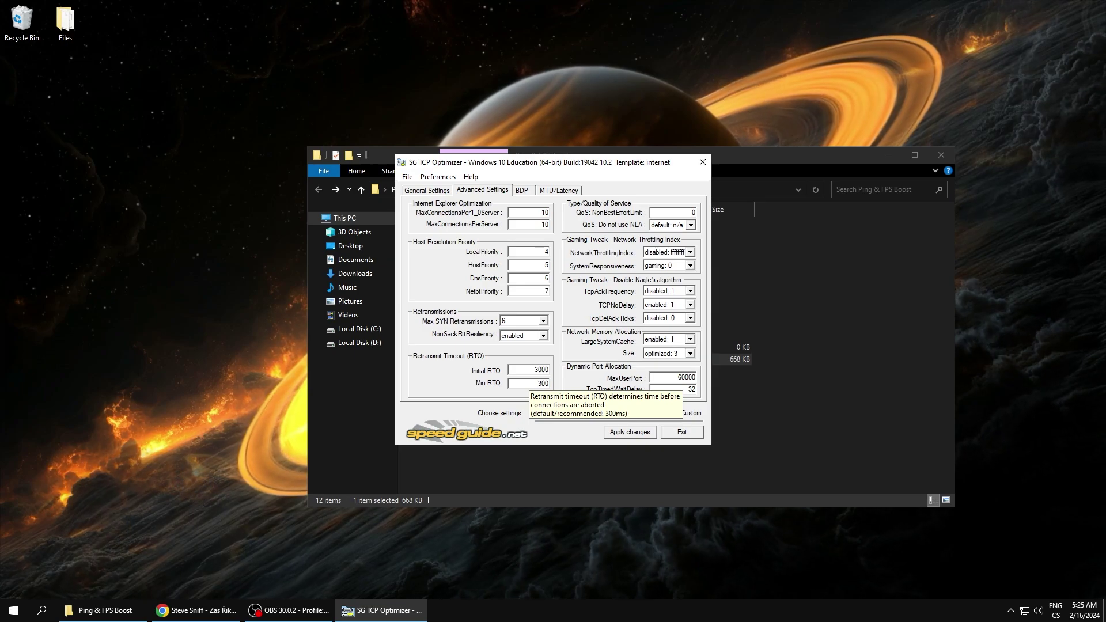
key("Tab")
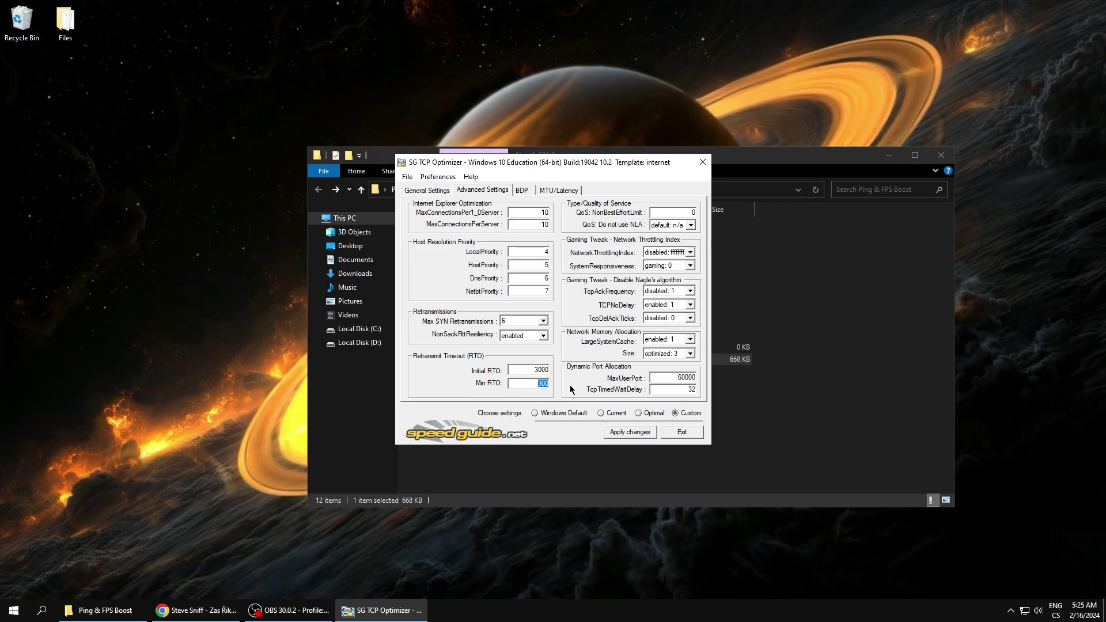
key("shift+Tab")
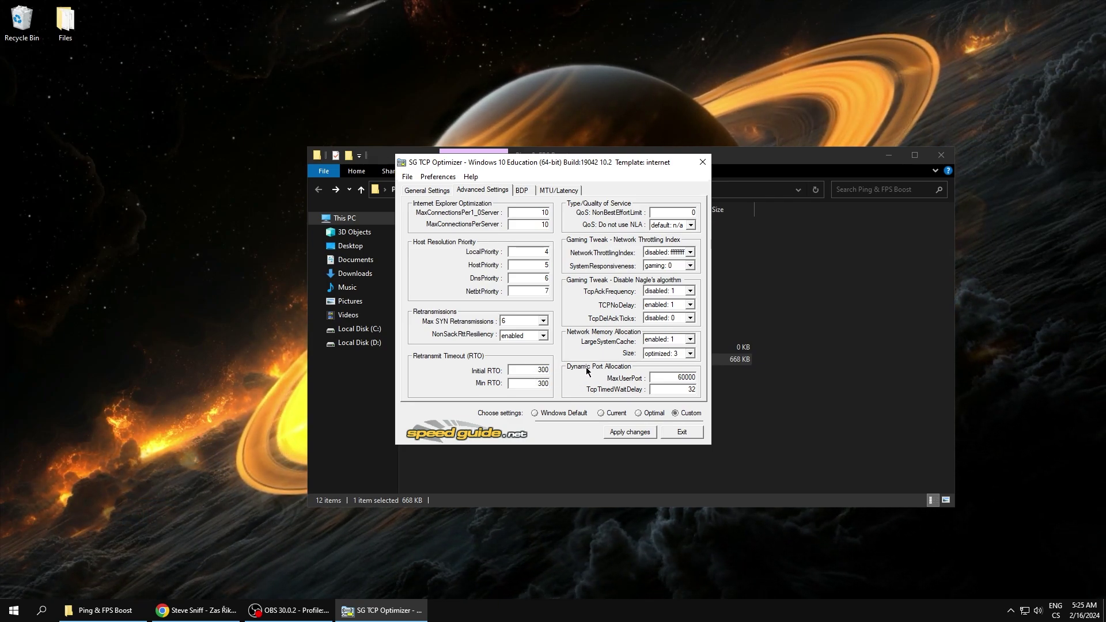
key("Tab")
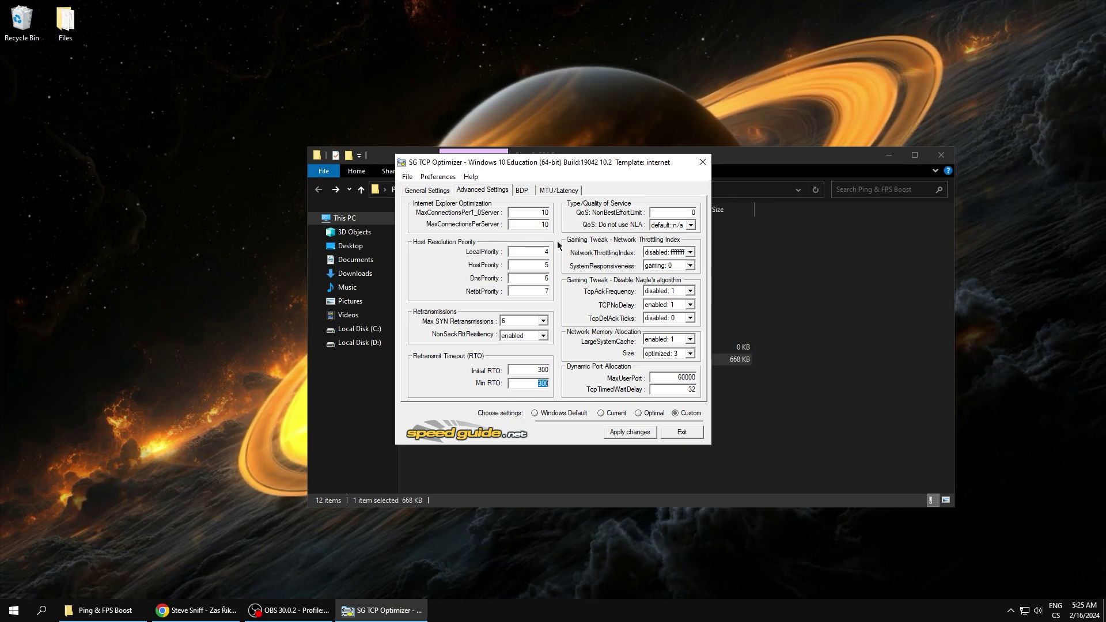
Set QoS: Do not use NLA to optimal: 1 and QoS: NonBestEffortLimit to 1
left_click(691, 225)
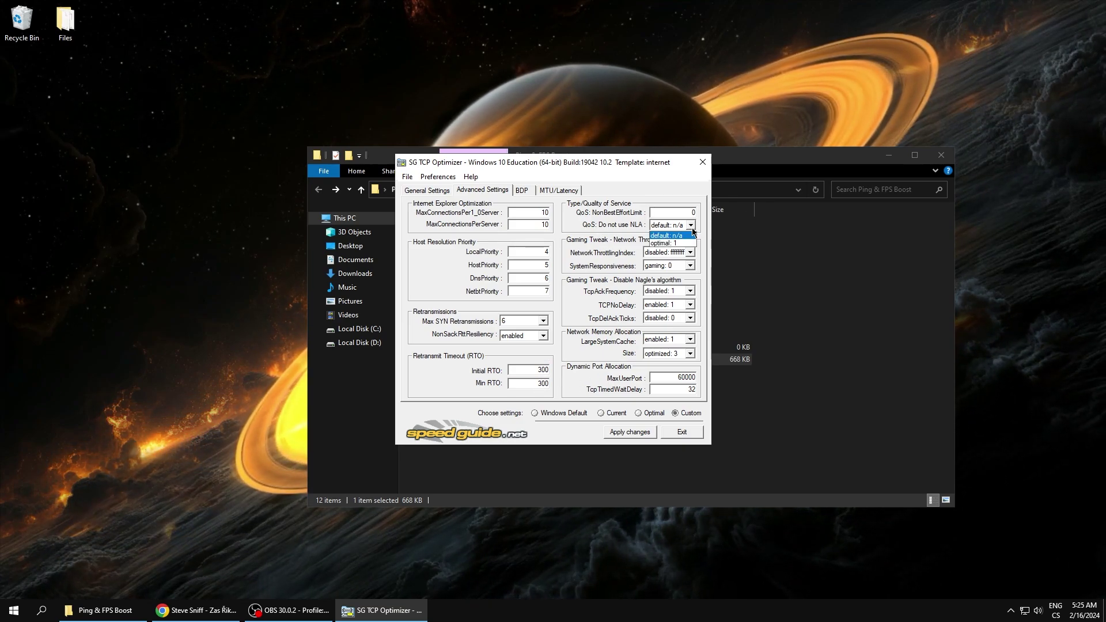
left_click(668, 243)
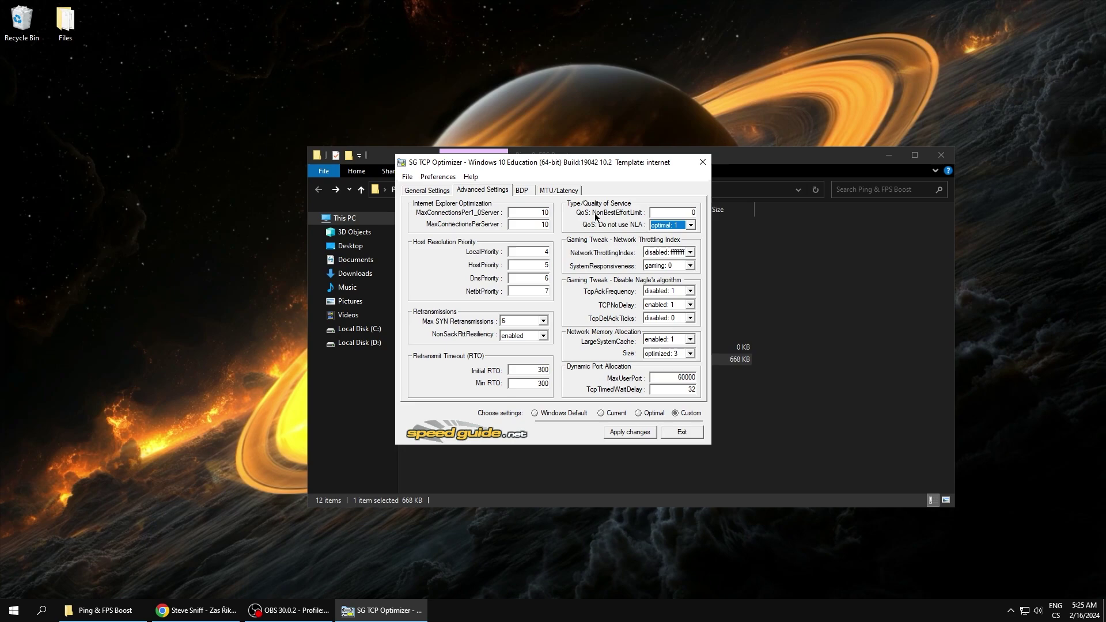
key("shift+Tab")
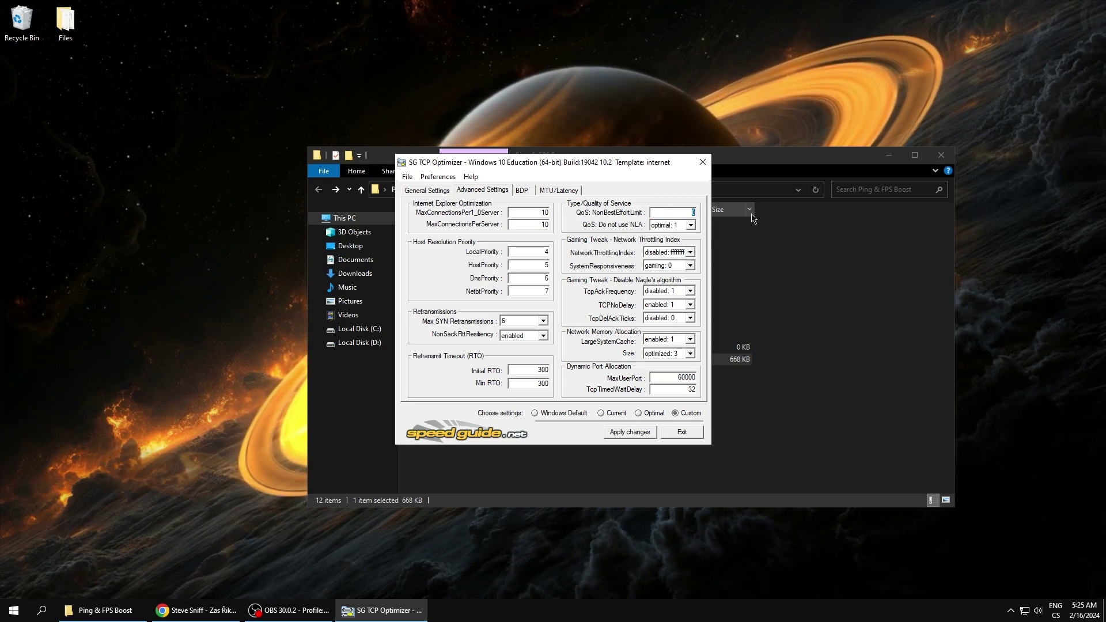
type("1")
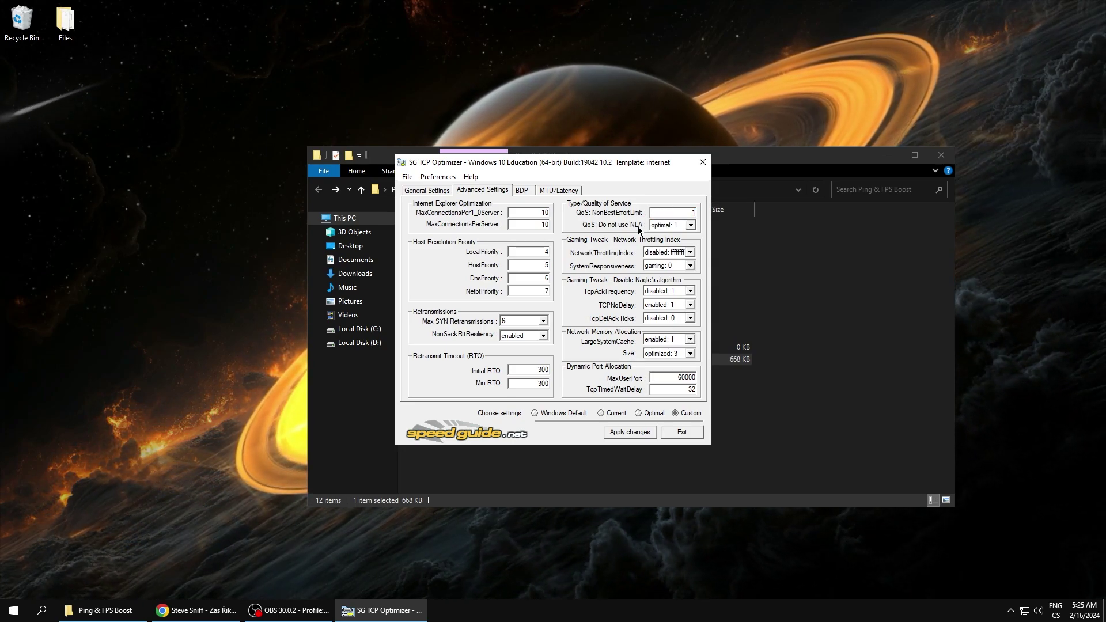
Choose disabled: ffffffff for NetworkThrottlingIndex and gaming: 0 for SystemResponsiveness
left_click(691, 254)
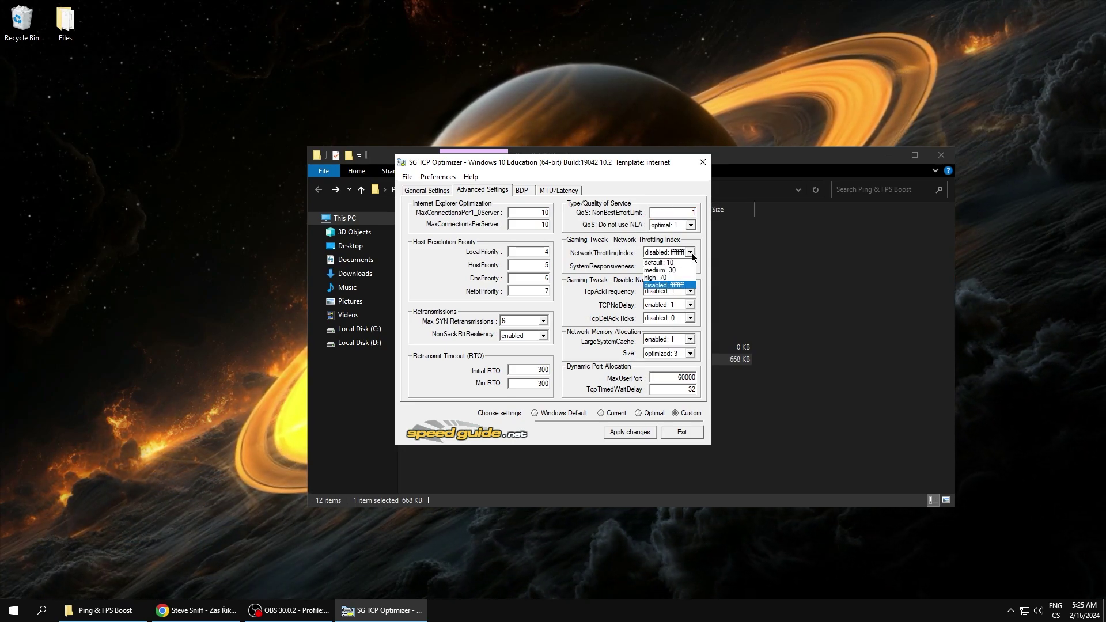
left_click(681, 287)
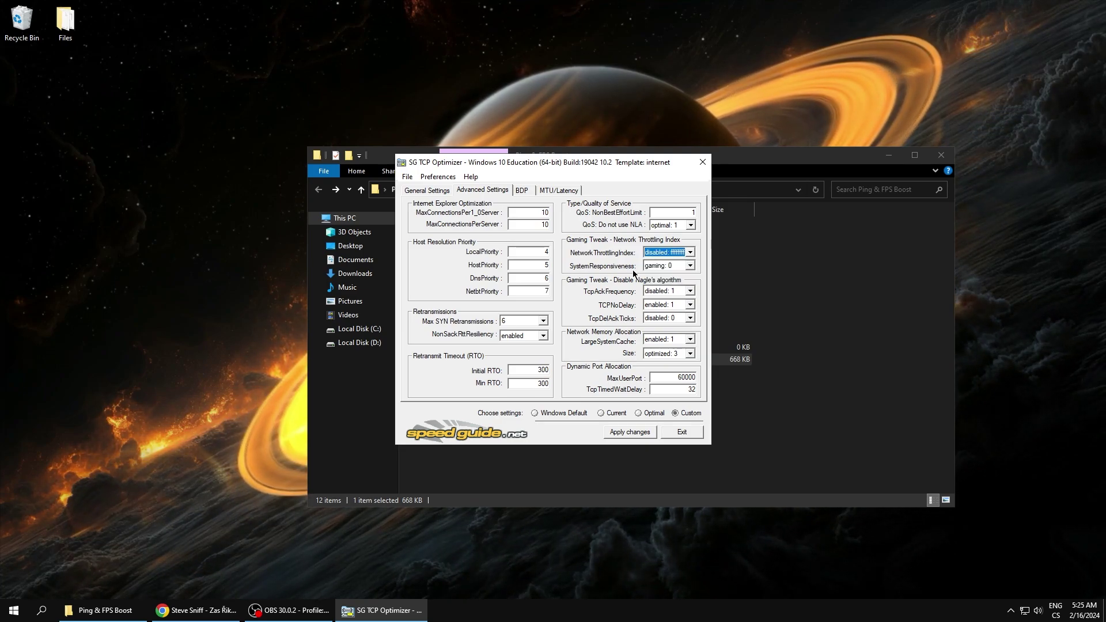
left_click(689, 266)
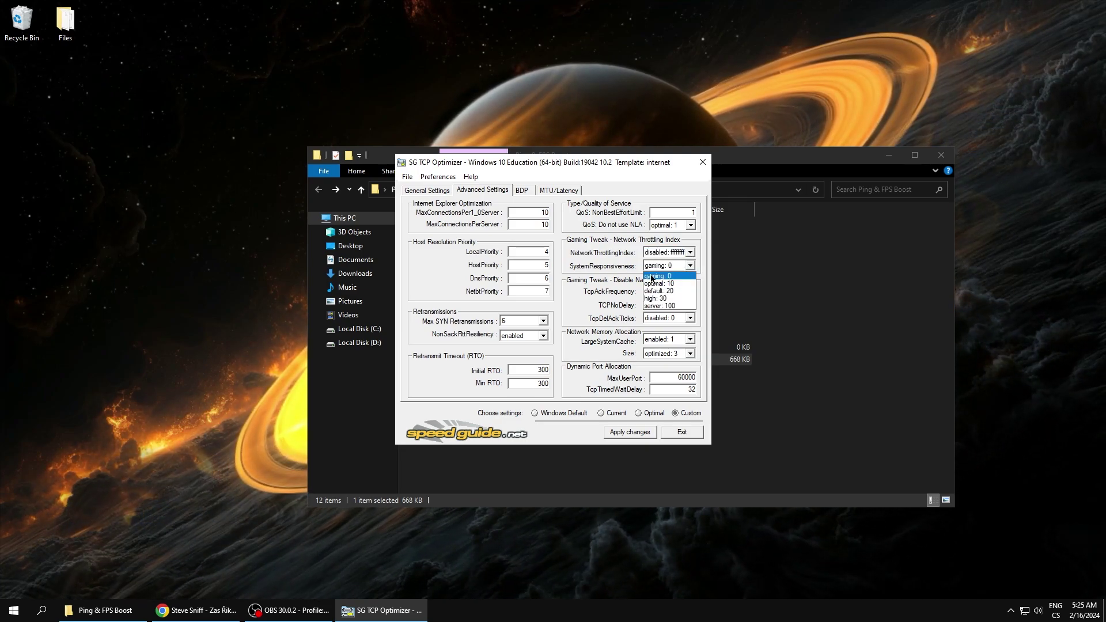
left_click(664, 277)
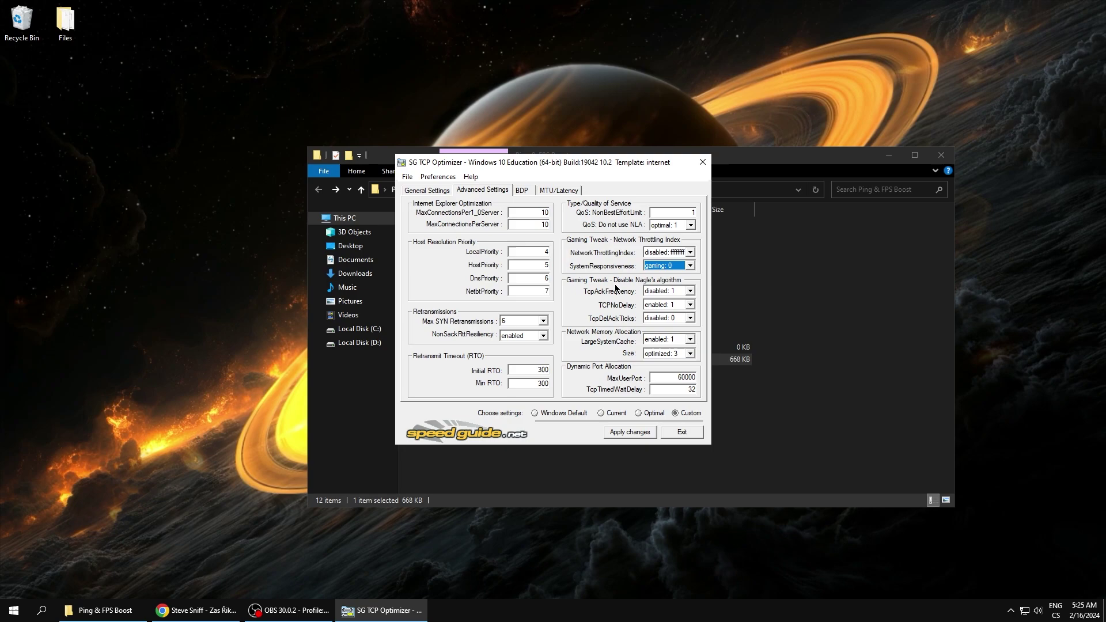
For Nagle's algorithm, set TcpAckFrequency to disabled: 1, TCPNoDelay to enabled: 1, and TcpDelAckTicks to disabled: 0
left_click(690, 291)
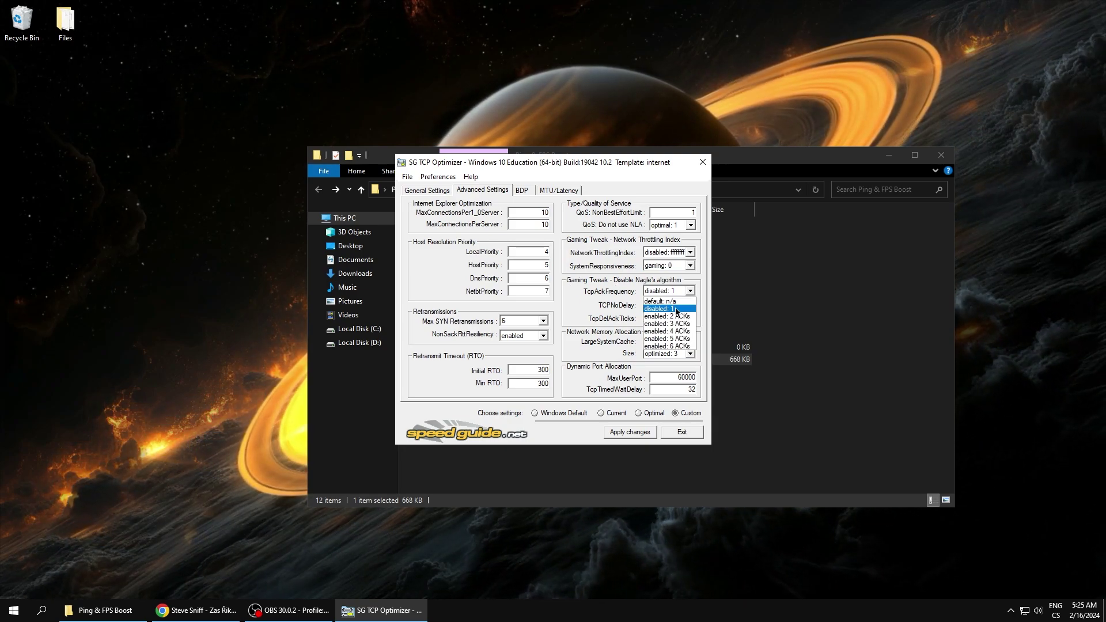
left_click(678, 312)
left_click(679, 305)
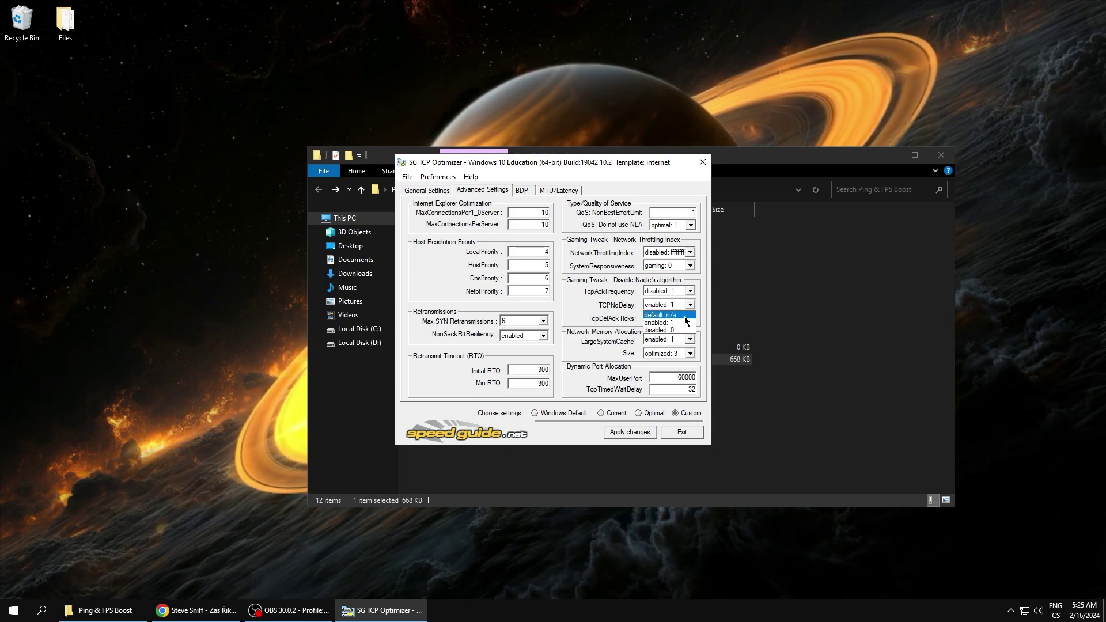
left_click(673, 328)
left_click(671, 319)
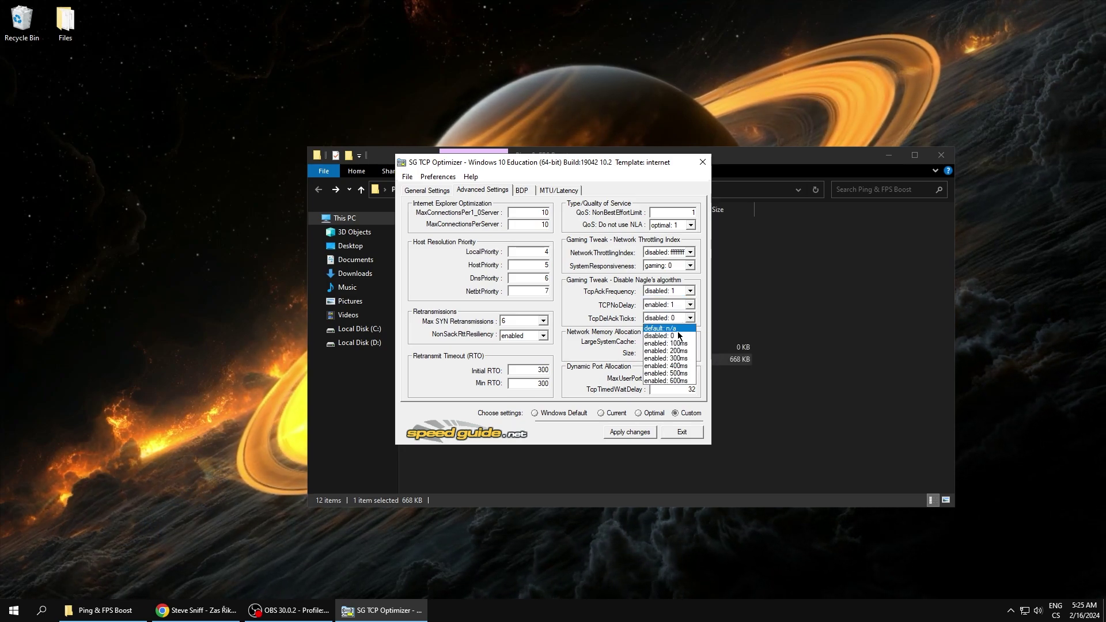
left_click(669, 338)
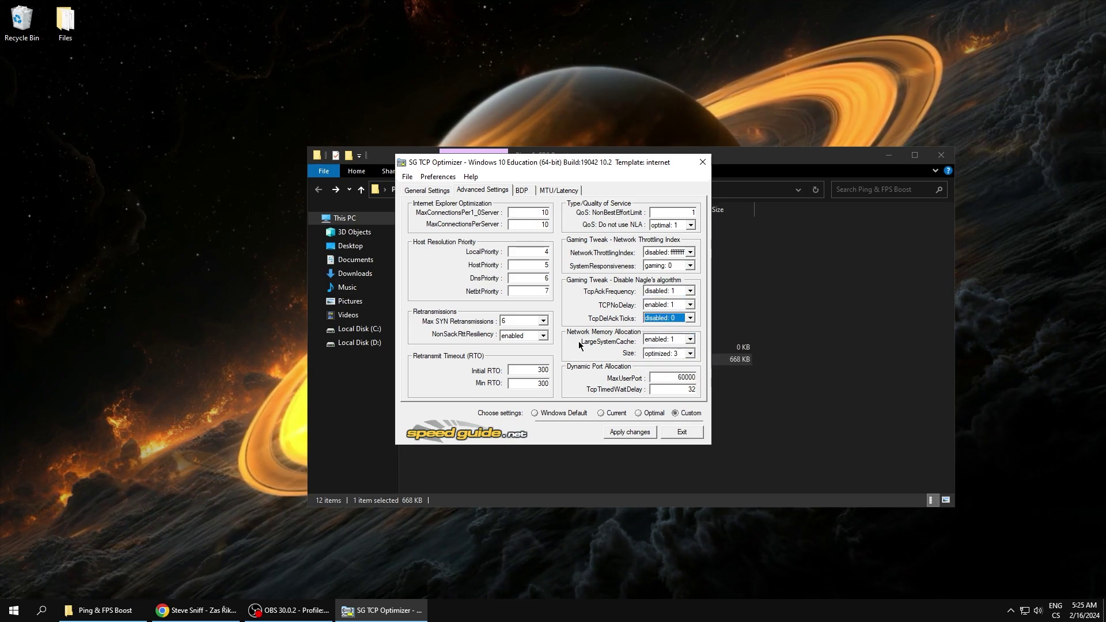
Under Network Memory Allocation, set LargeSystemCache to enabled: 1 and Size to optimized: 3
left_click(662, 346)
left_click(676, 361)
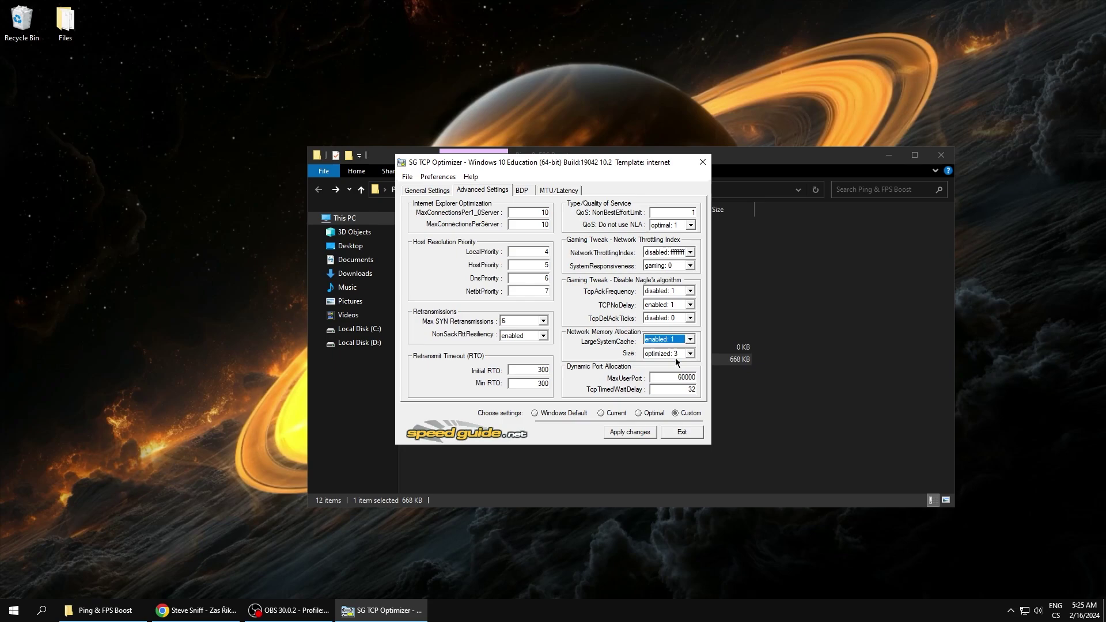
left_click(690, 355)
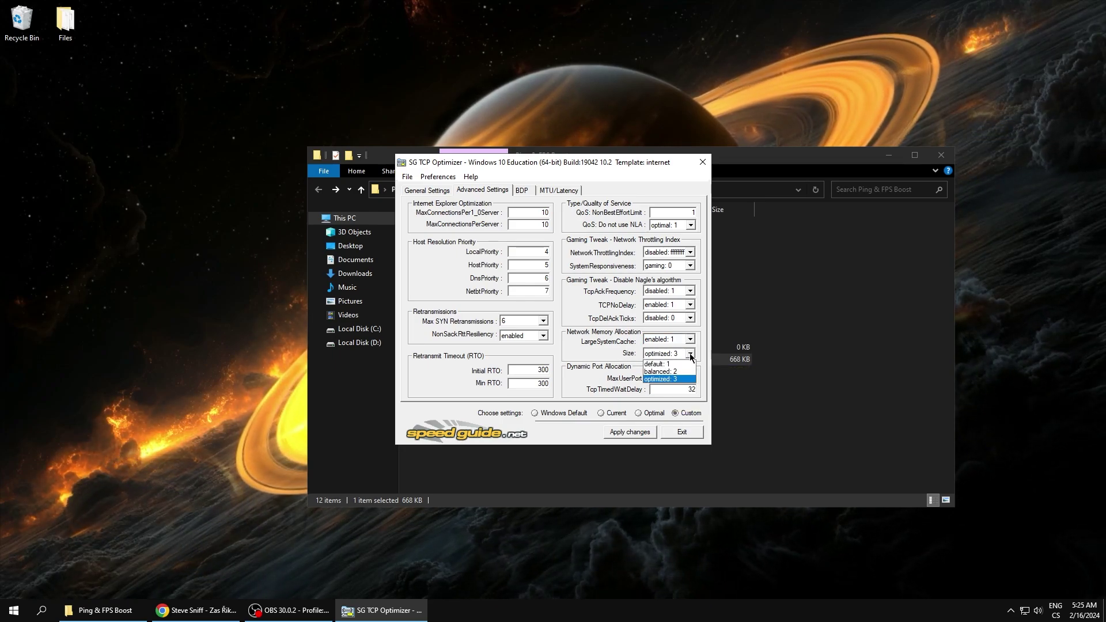
left_click(670, 380)
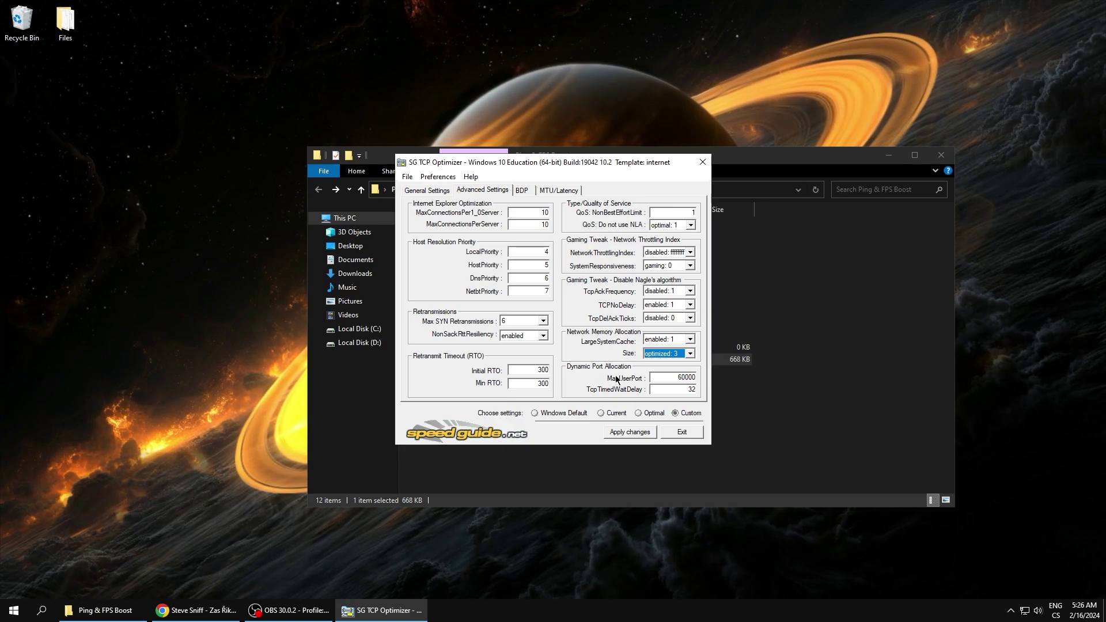
Under Dynamic Port Allocation, set MaxUserPort to 65534 and TcpTimedWaitDelay to 20
left_click(670, 379)
key("Delete")
key("Delete")
key("Delete")
key("Delete")
key("Delete")
type("65")
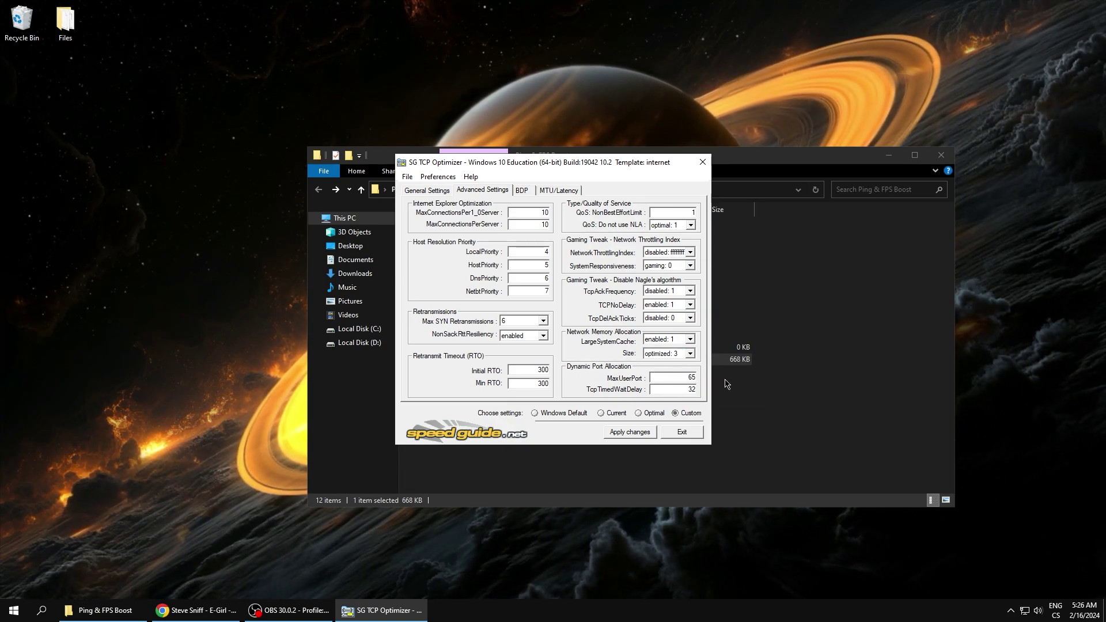
type("534")
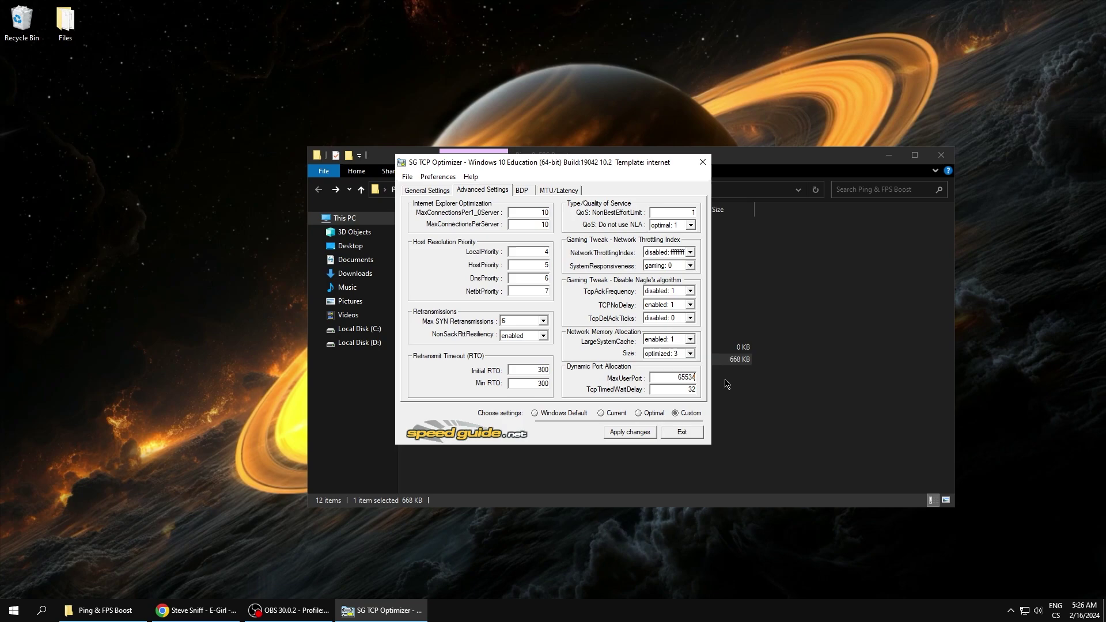
left_click(683, 389)
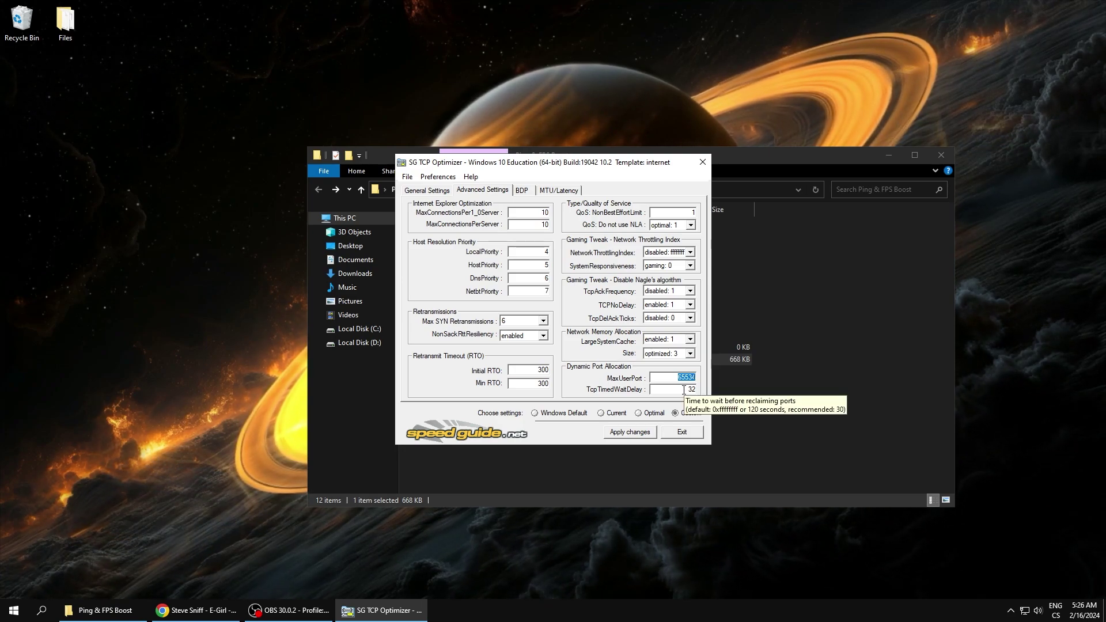
left_click(691, 390)
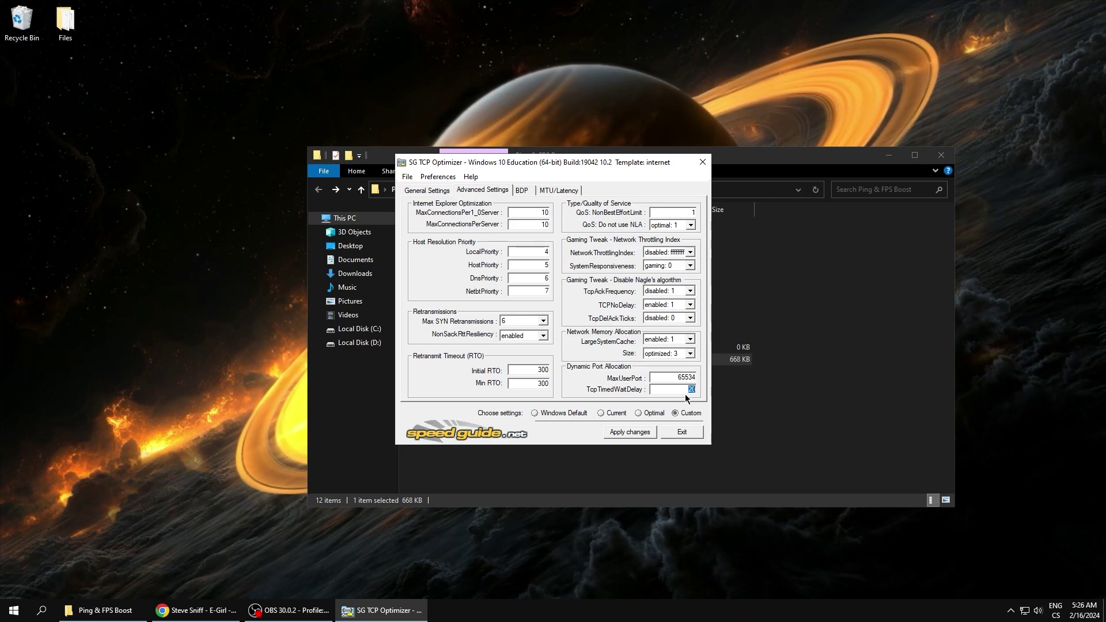
left_click(520, 191)
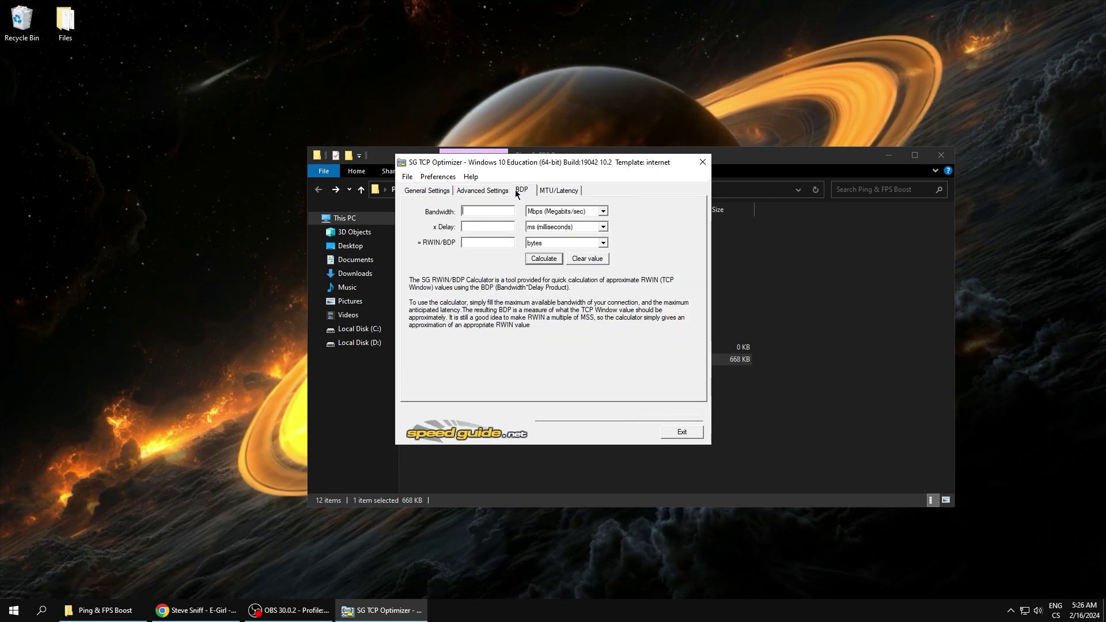
left_click(554, 191)
left_click(484, 190)
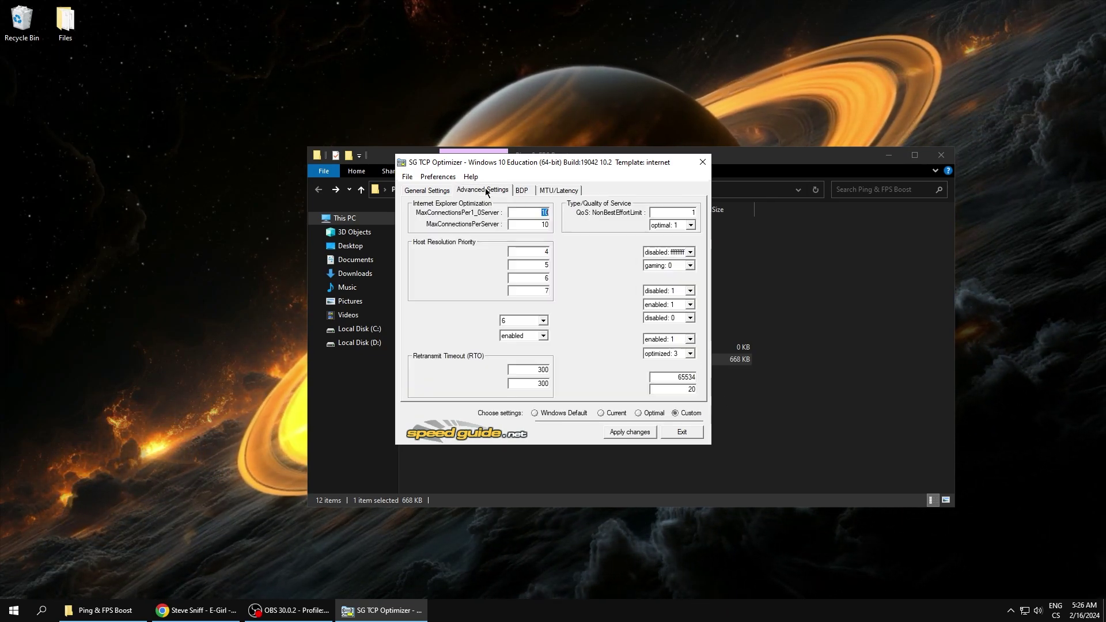
Apply the custom network settings without rebooting, and close TCP Optimizer and the Ping & FPS Boost folder
left_click(624, 433)
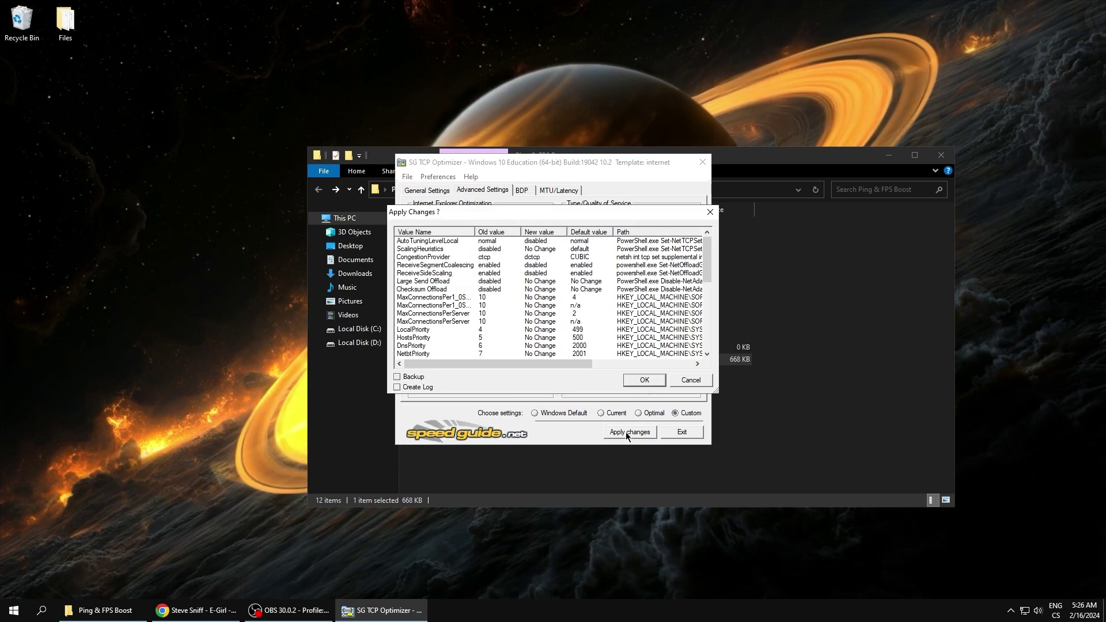
mouse_move(711, 248)
left_mouse_down()
mouse_move(707, 327)
mouse_move(713, 250)
left_mouse_up()
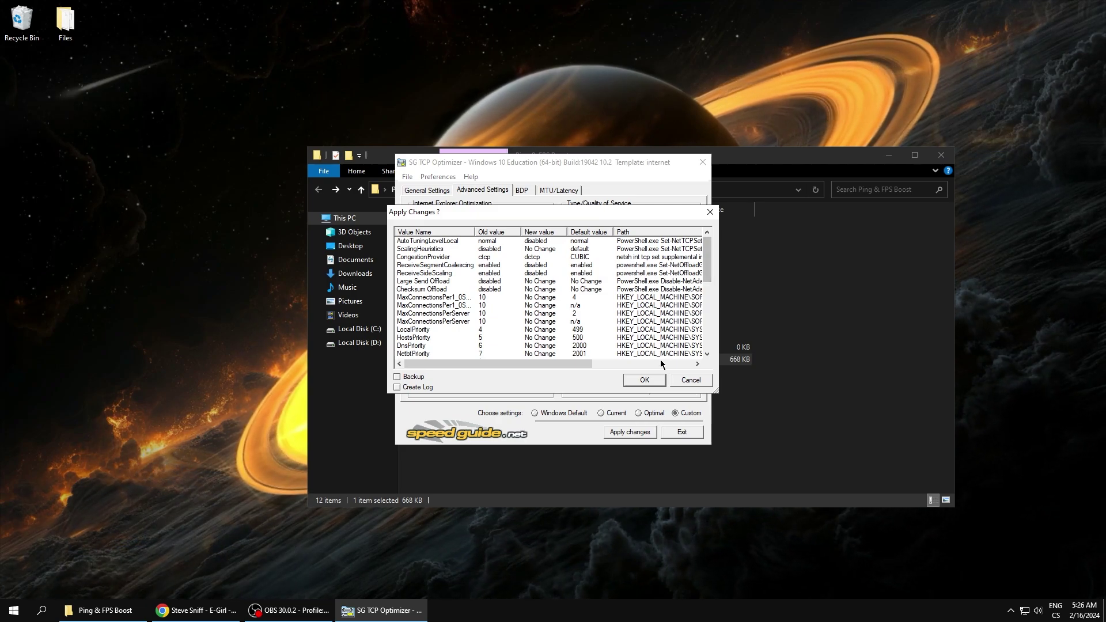
left_click(643, 379)
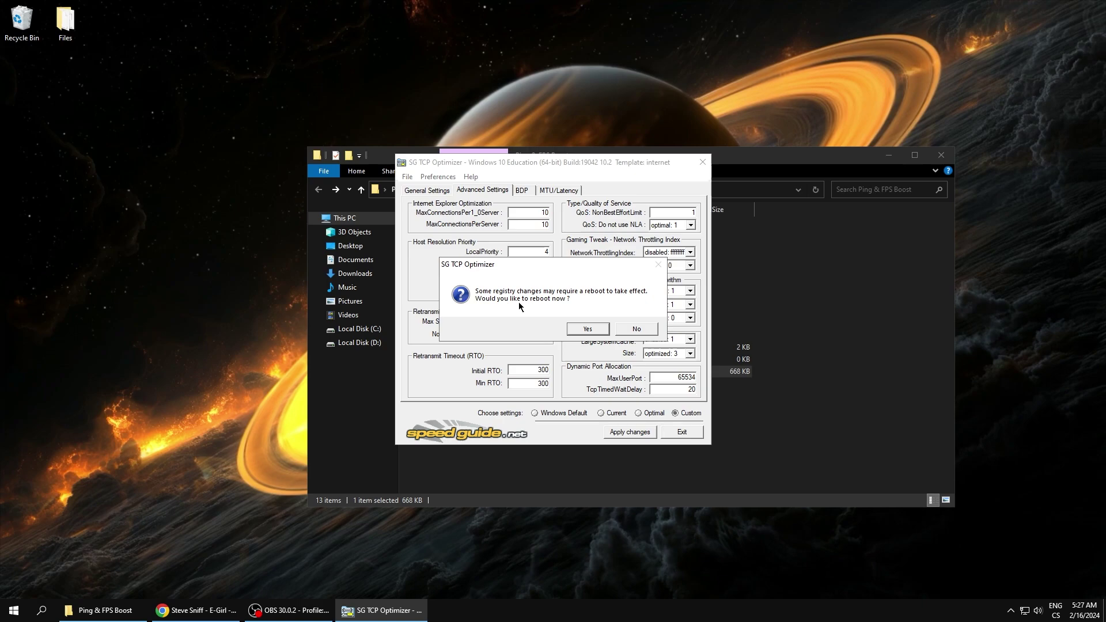
left_click(638, 331)
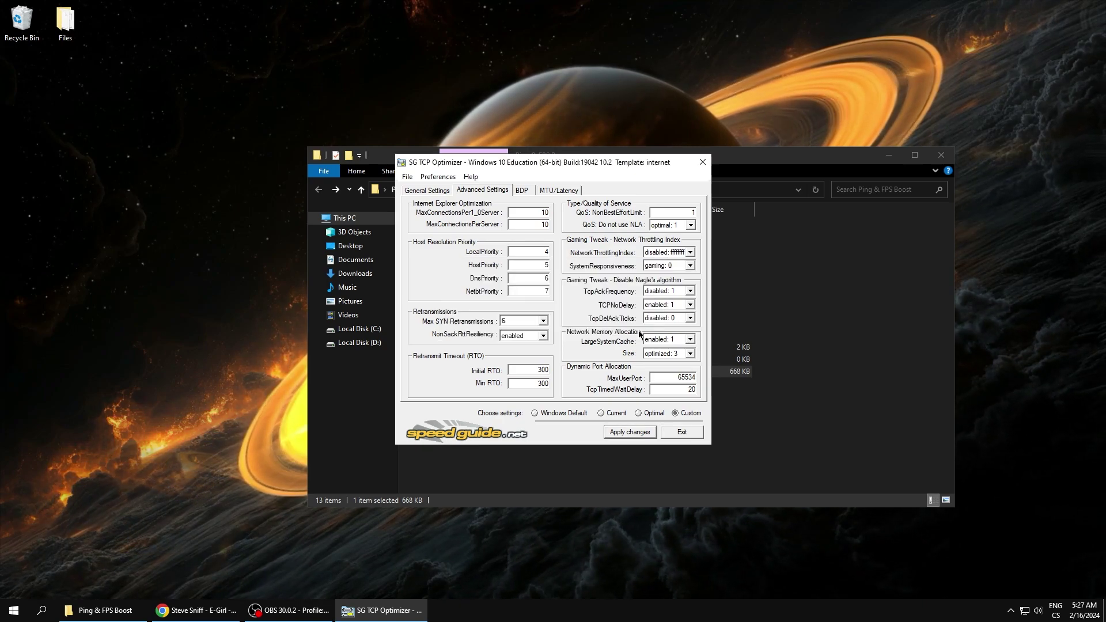
left_click(670, 431)
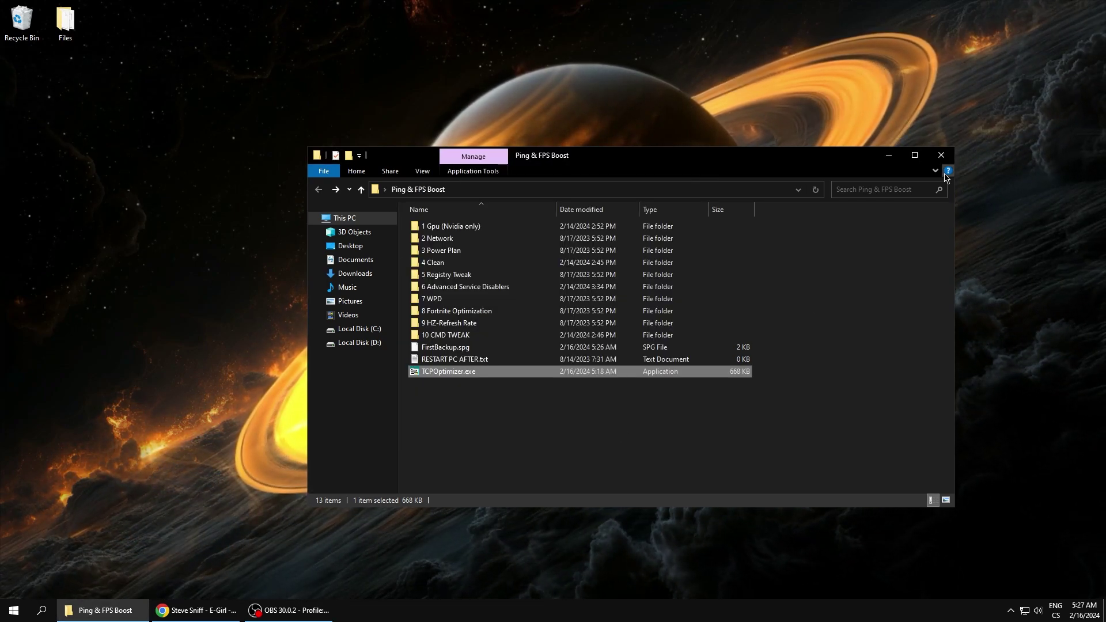
left_click(941, 155)
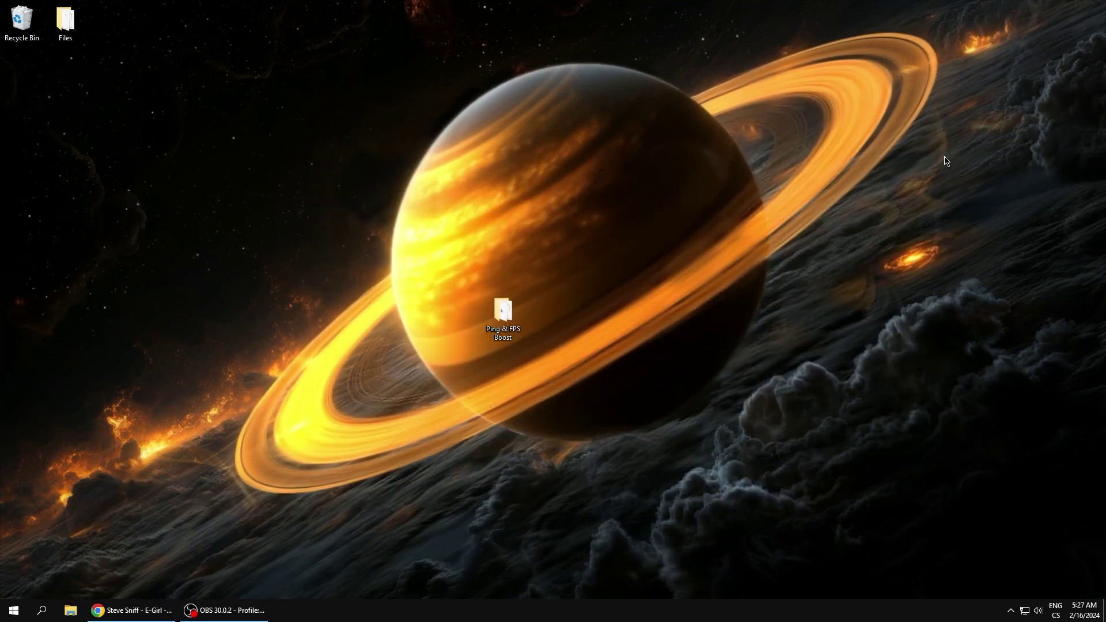
Open the gaming section of Windows Settings and turn Game Mode off
right_click(474, 415)
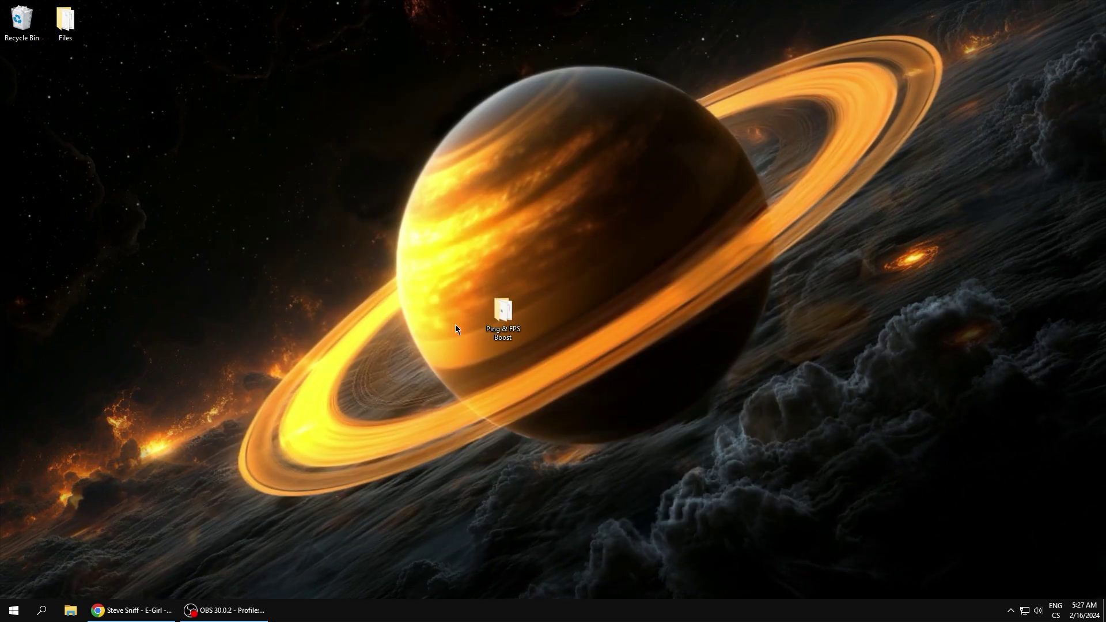
right_click(410, 377)
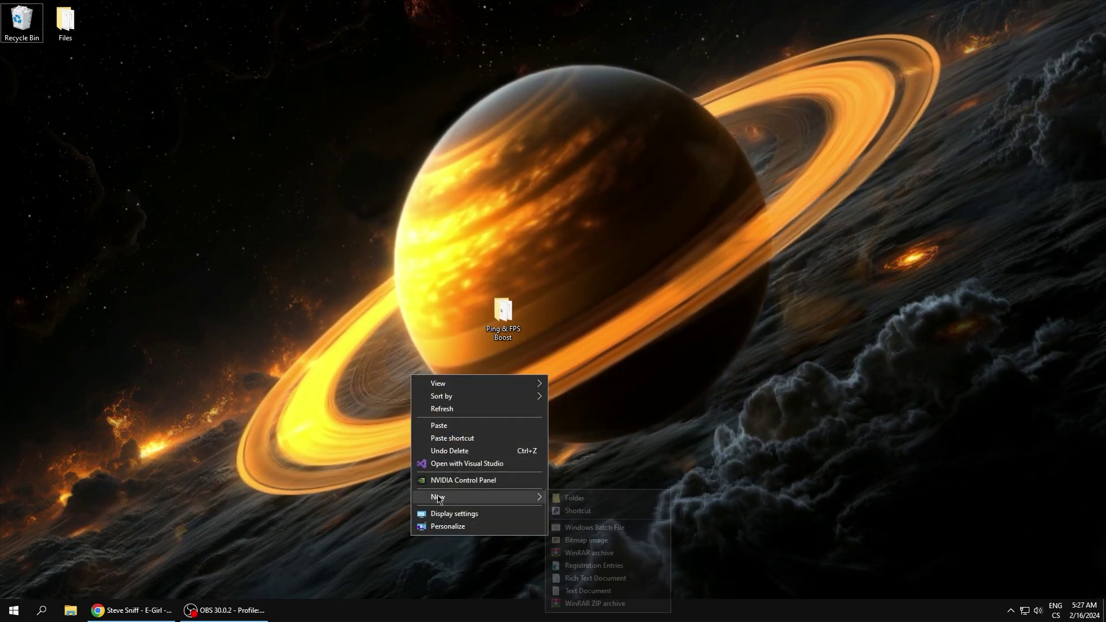
left_click(450, 514)
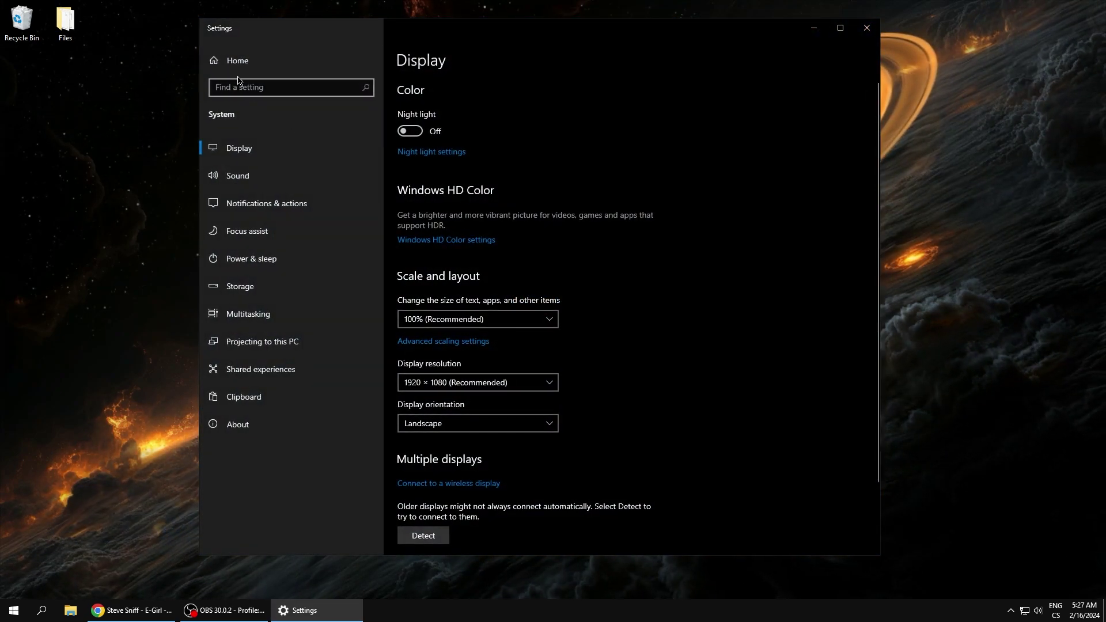
left_click(239, 62)
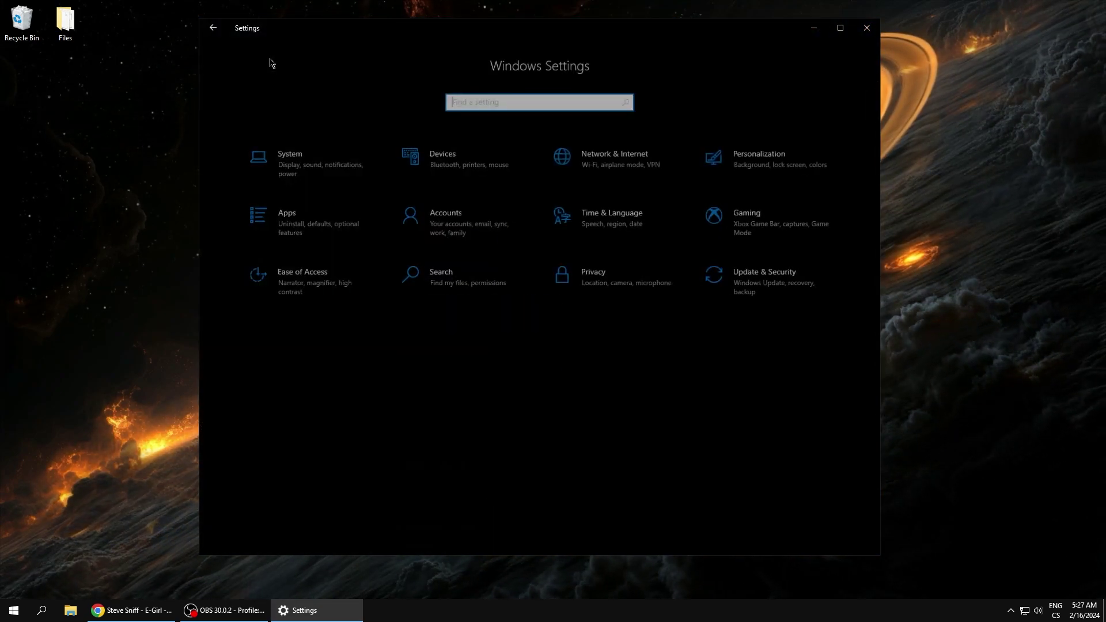
left_click(757, 226)
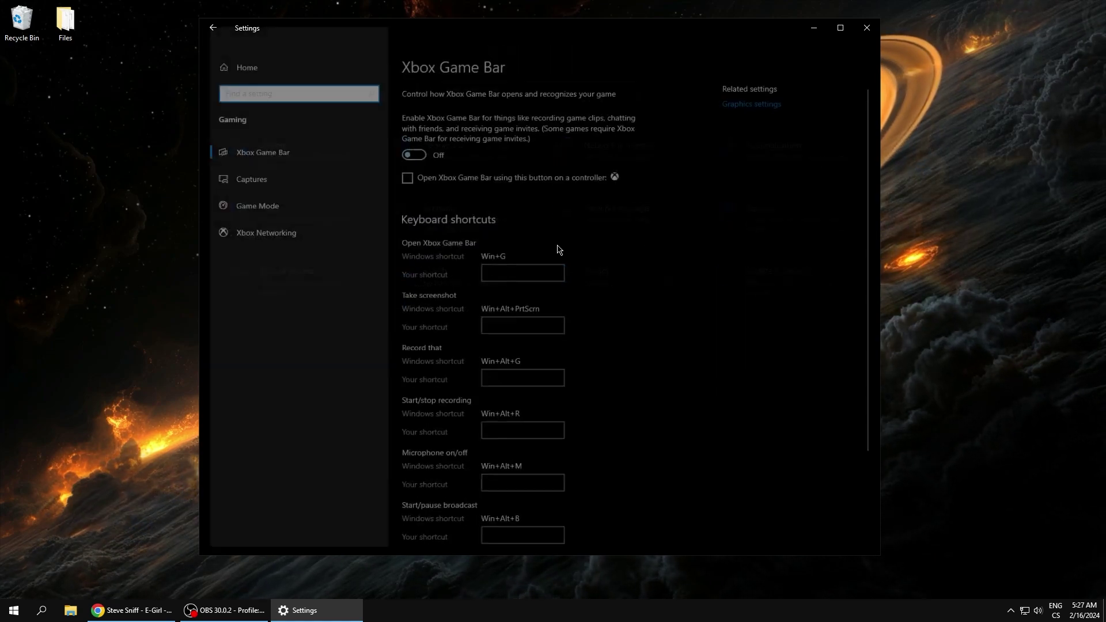
left_click(280, 199)
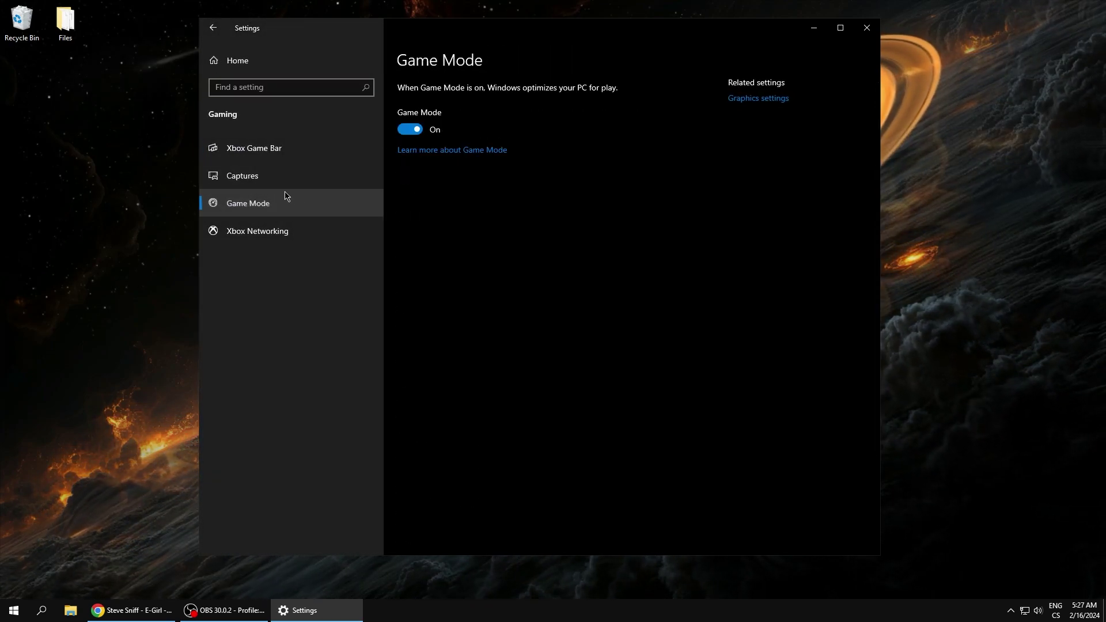
left_click(407, 130)
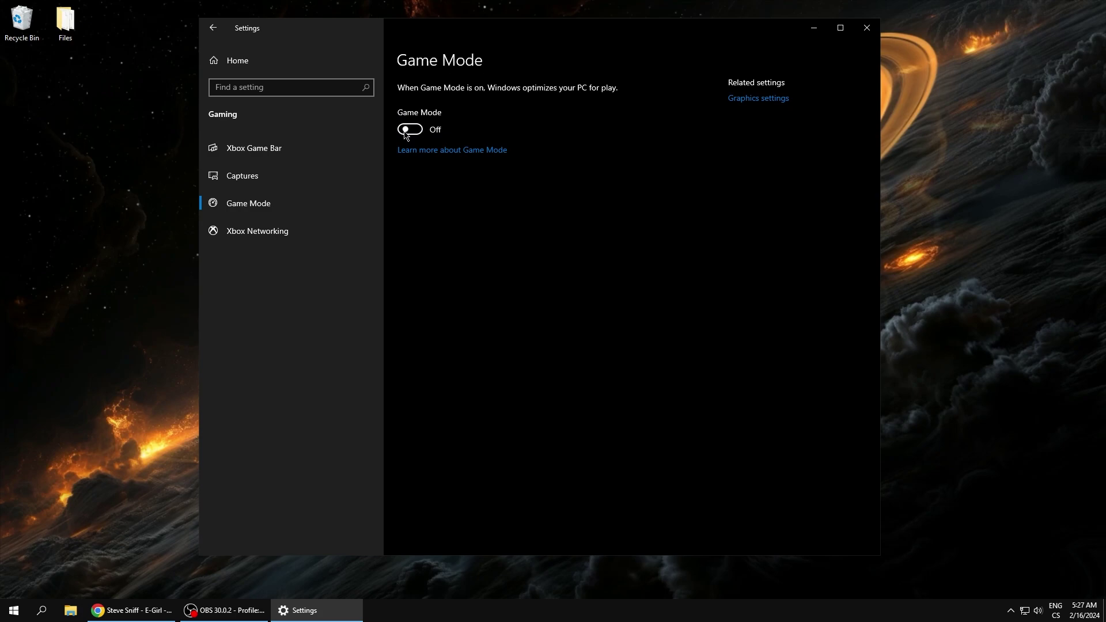
Check the Captures page and the Background apps privacy permissions, and close Windows Settings
left_click(236, 176)
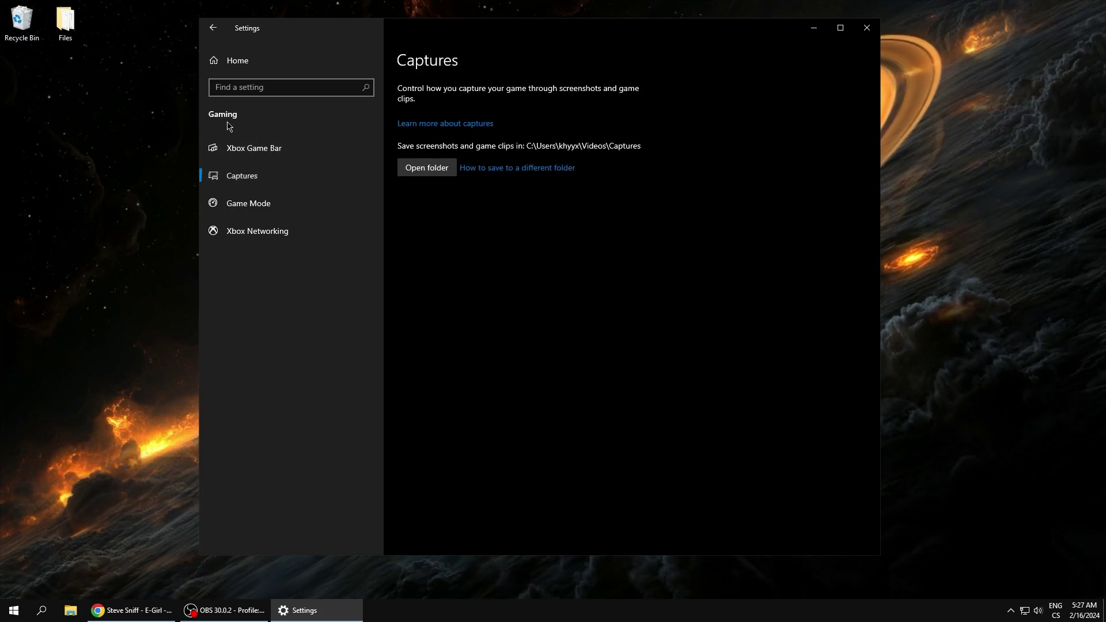
left_click(208, 59)
left_click(590, 279)
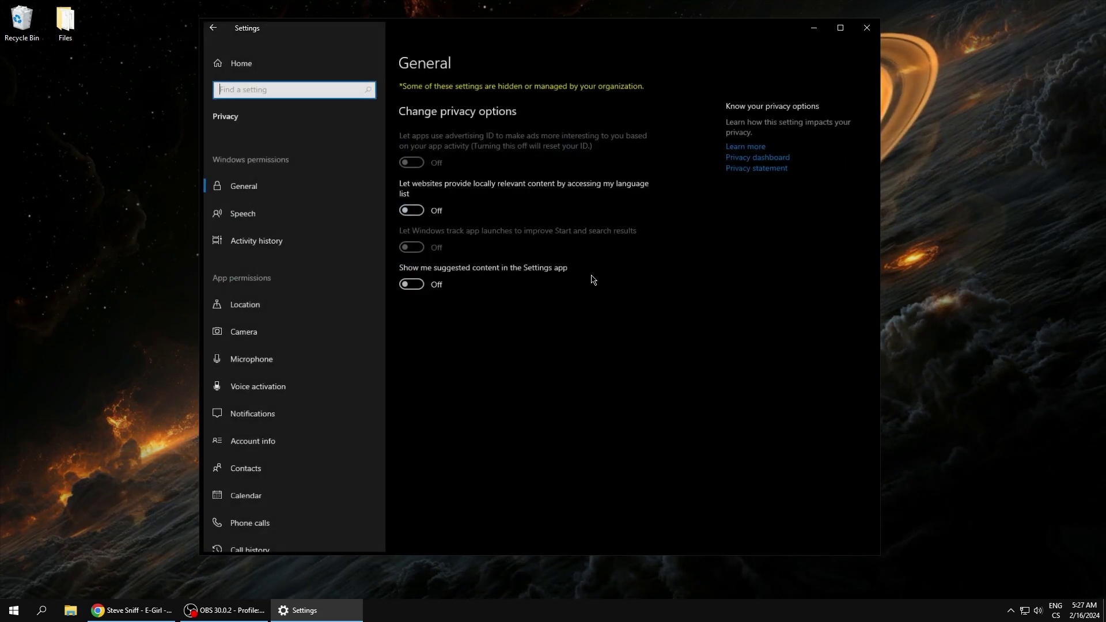
scroll(259, 280, "down", 5)
left_click(253, 355)
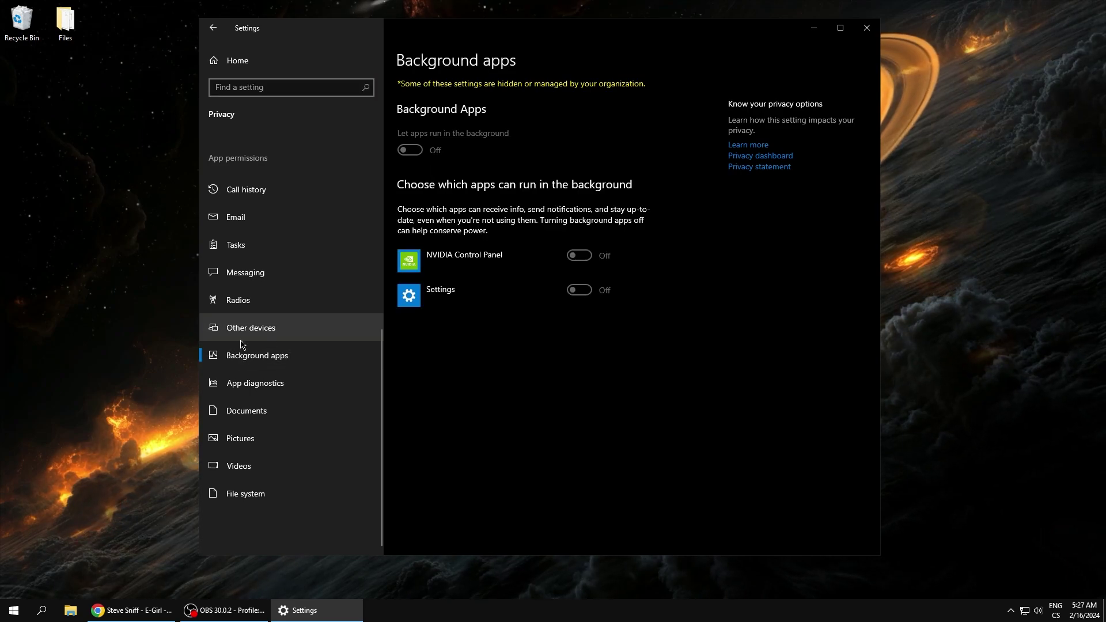
left_click(867, 28)
Bring up the computer's power options to restart the PC
left_click(13, 611)
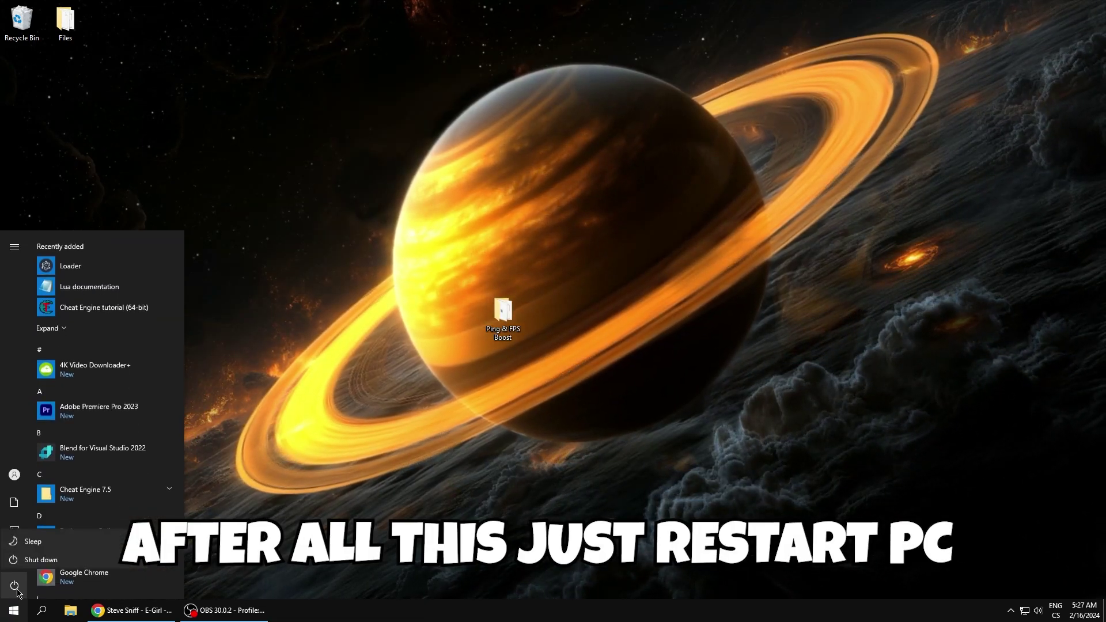
left_click(14, 585)
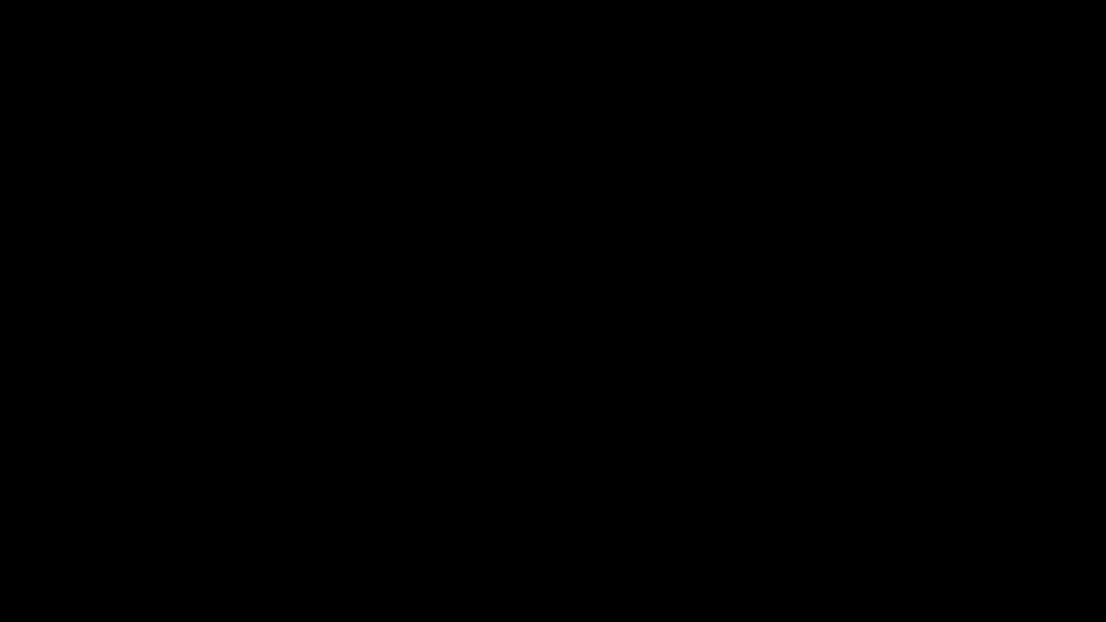